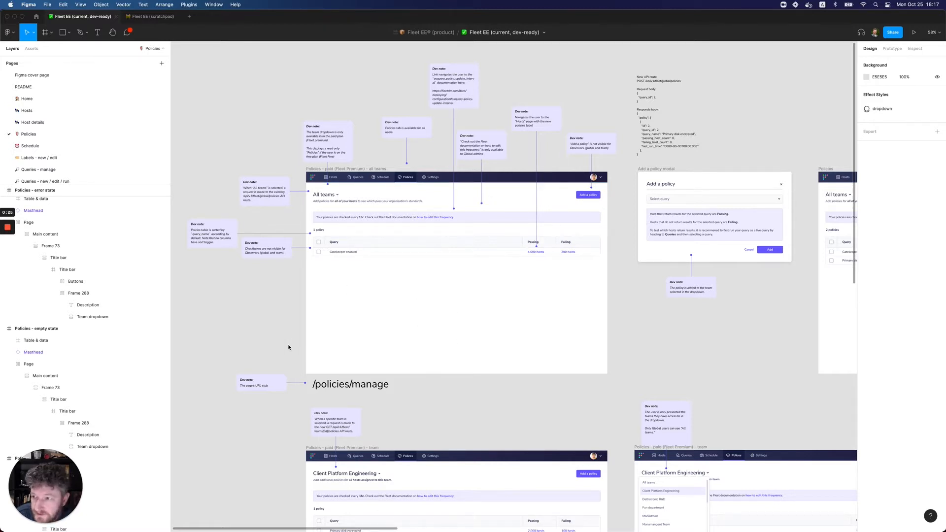
Open the "Update policies in the UI to "yes" and "no"" page in the Fleet EE (scratchpad) file
click(150, 18)
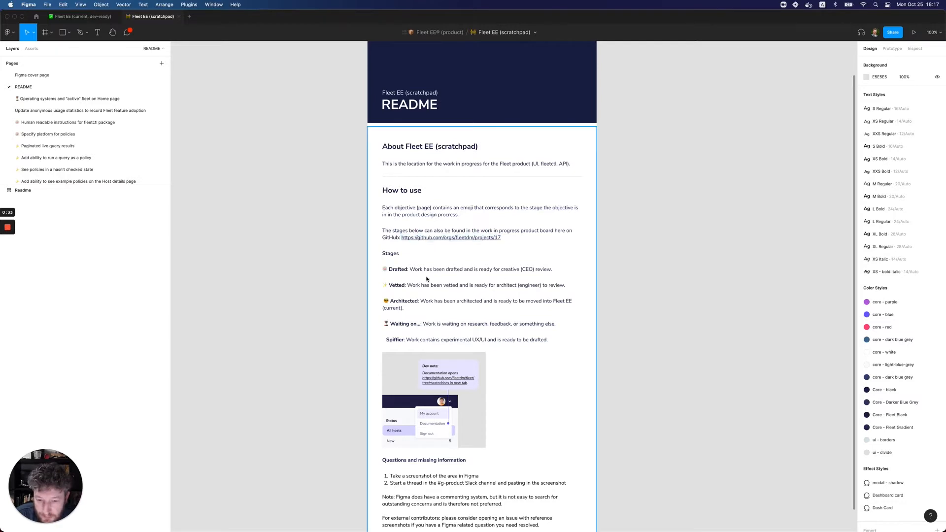
scroll(68, 151, down, 6)
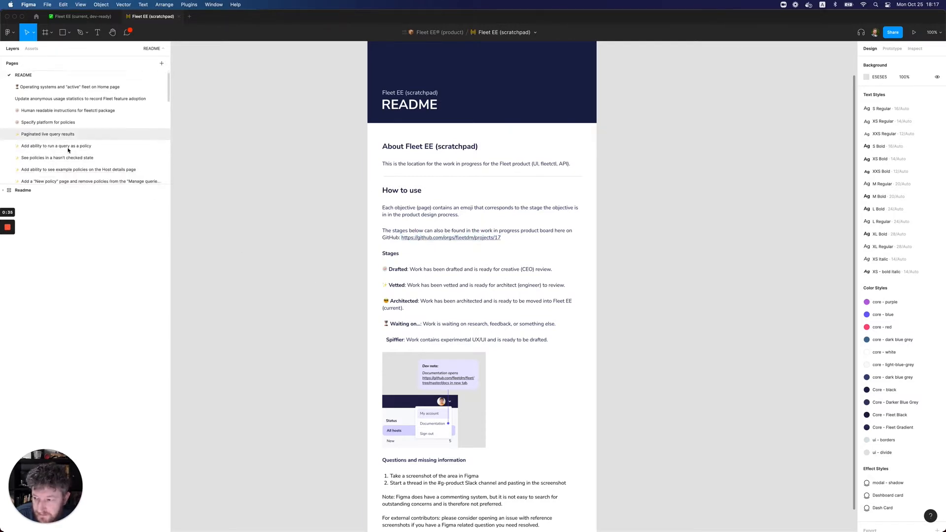
scroll(68, 151, down, 3)
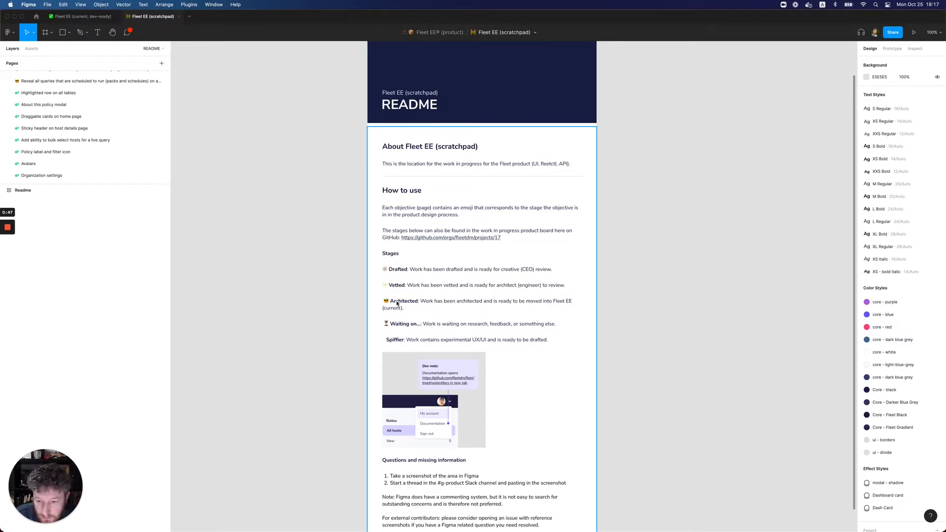
scroll(29, 120, up, 3)
scroll(29, 123, up, 2)
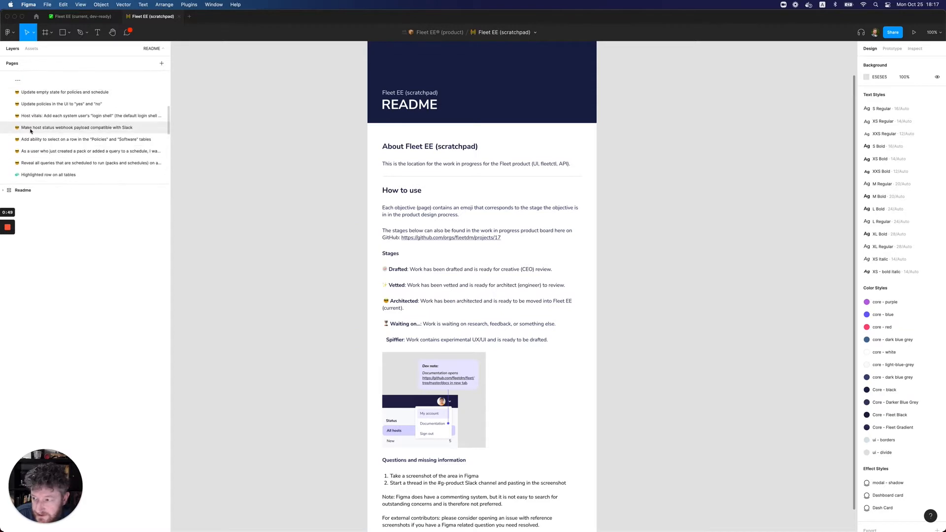
scroll(30, 128, up, 1)
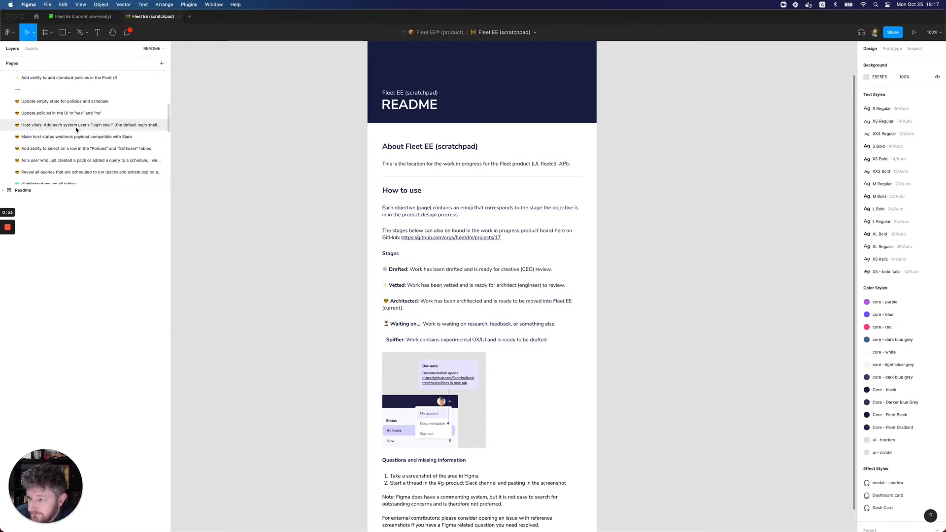
click(42, 117)
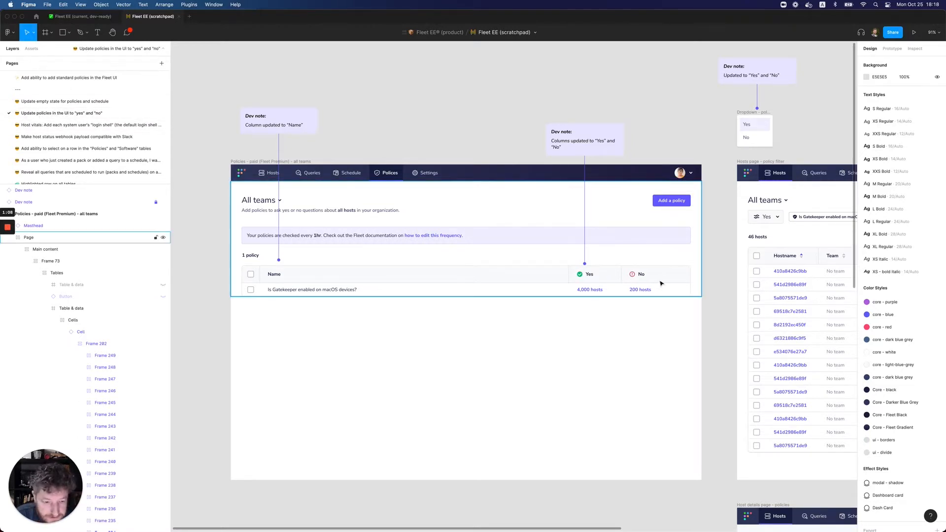
Compare the "Policies - paid (Fleet Premium) - all teams" frame in the scratchpad with its counterpart in the current, dev-ready file
click(84, 19)
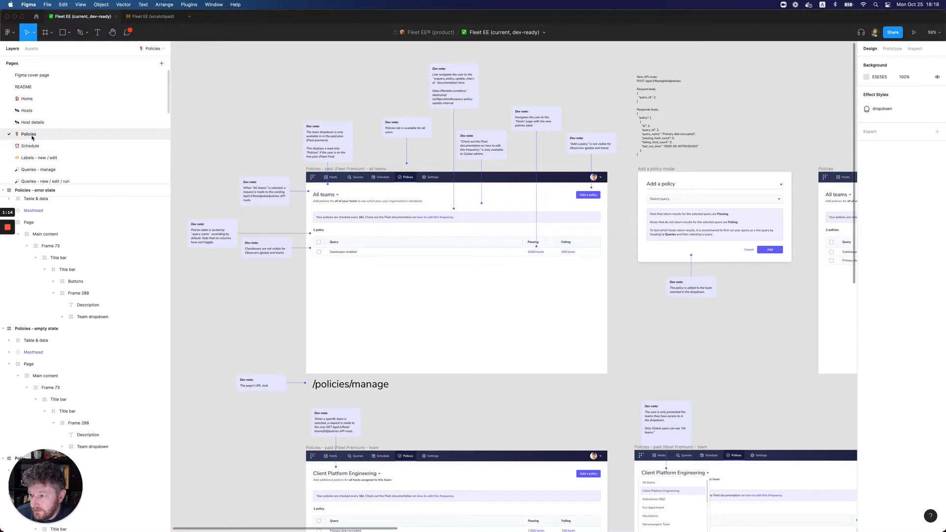
click(143, 17)
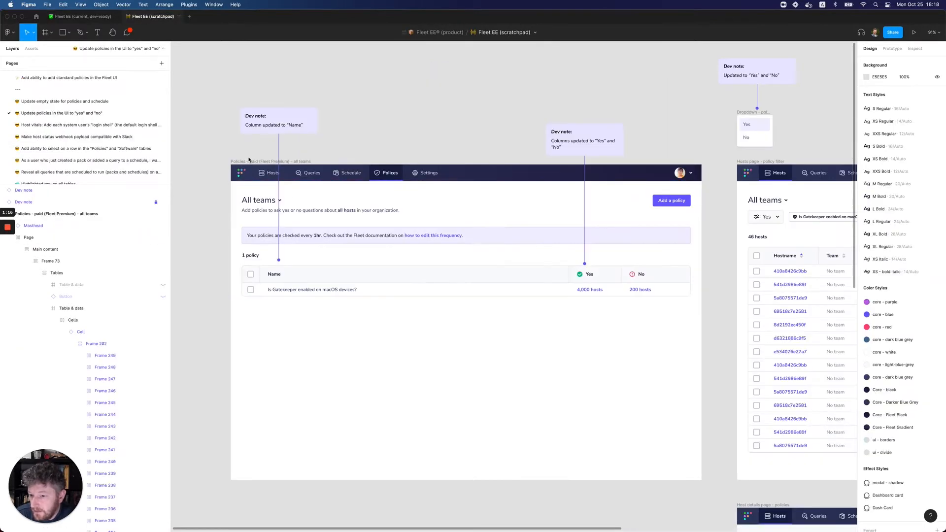
click(238, 161)
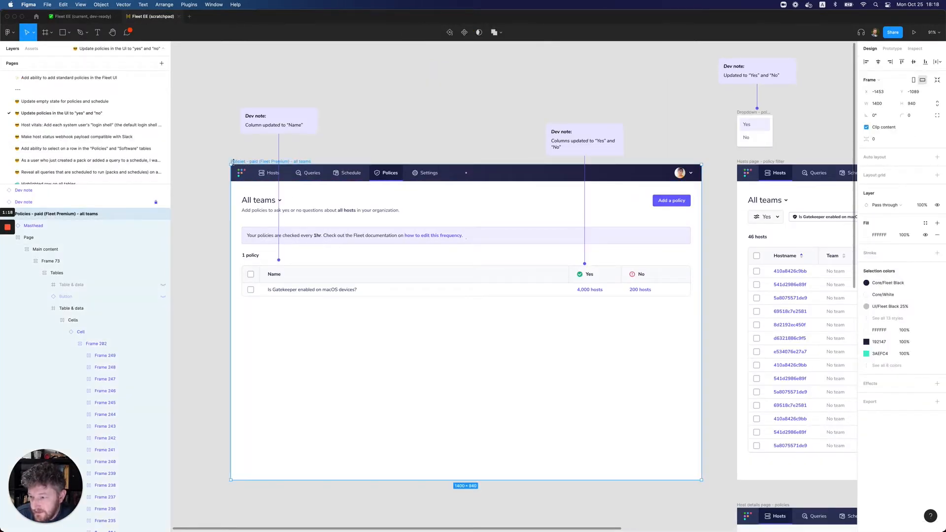
click(81, 21)
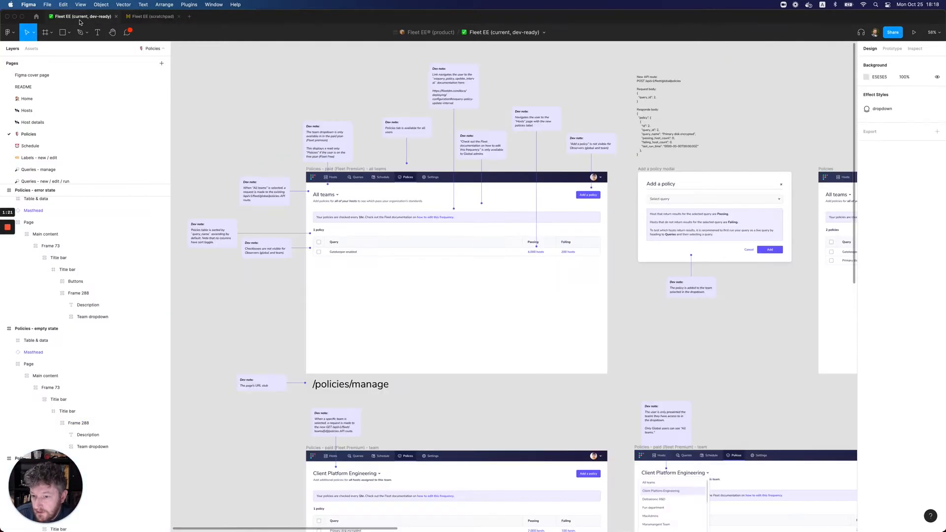
click(365, 170)
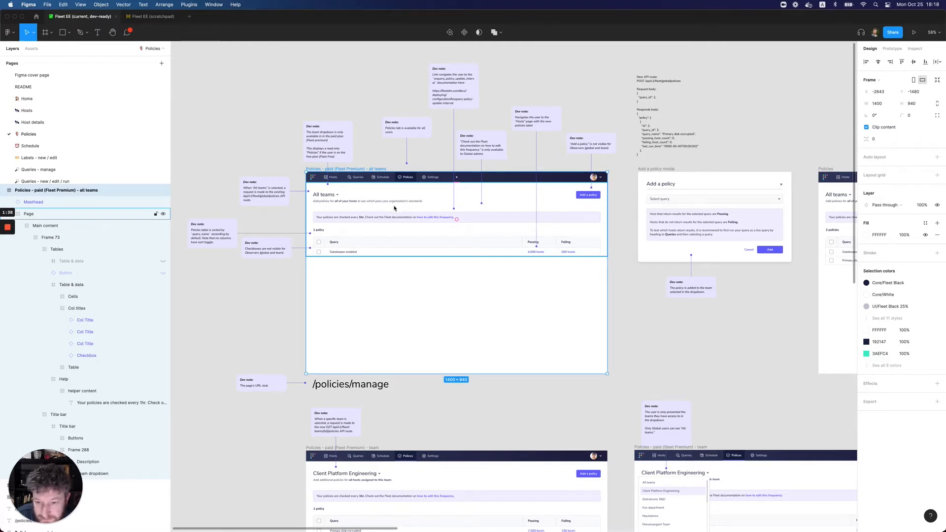
click(143, 17)
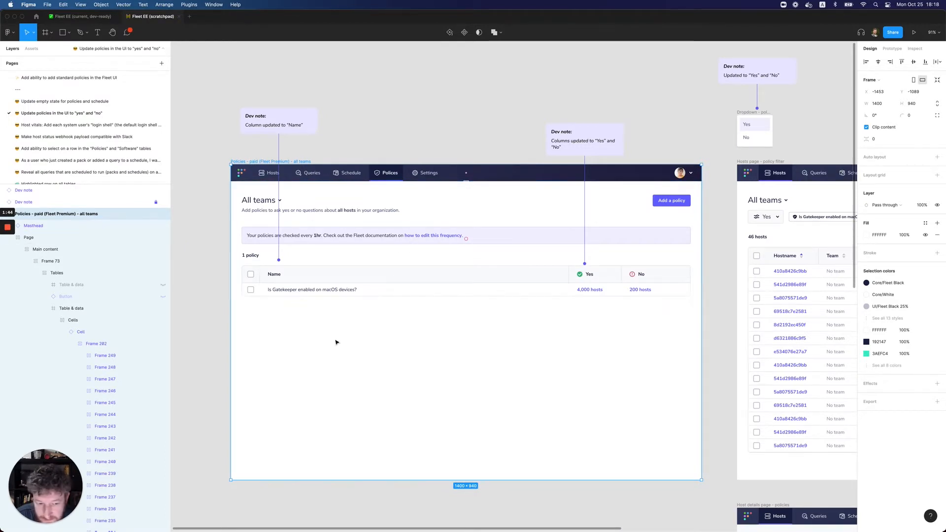
Examine the scratchpad's Hosts page policy filter, Host details policies and all teams frames for the "Yes" and "No" changes
scroll(359, 331, right, 10)
scroll(431, 329, right, 1)
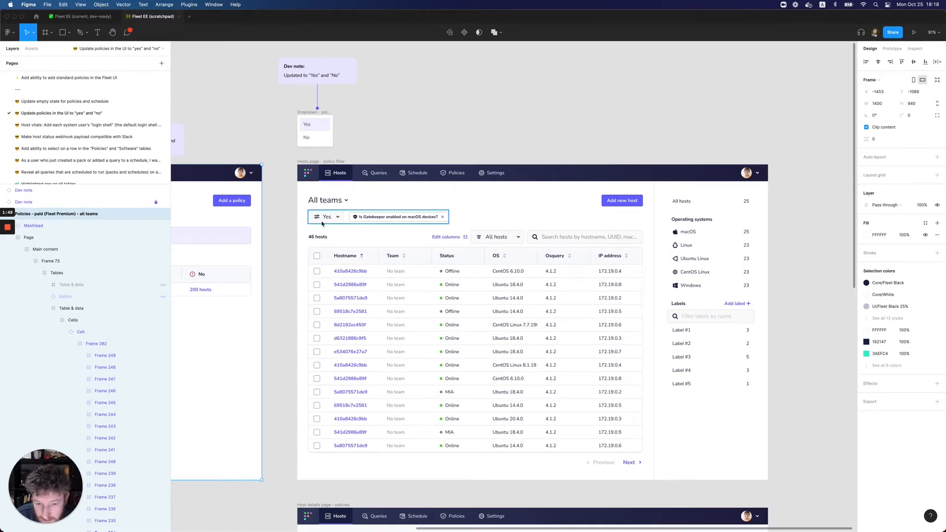
scroll(456, 302, down, 10)
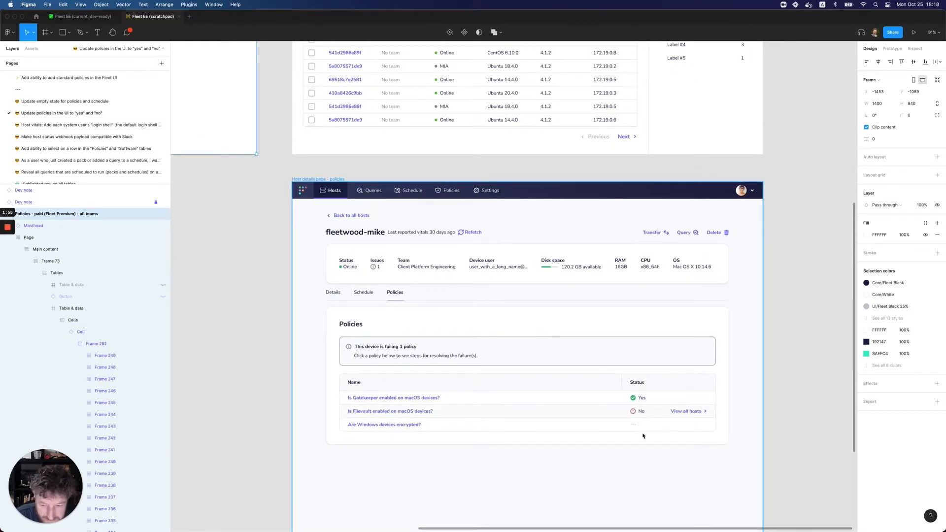
scroll(351, 382, up, 5)
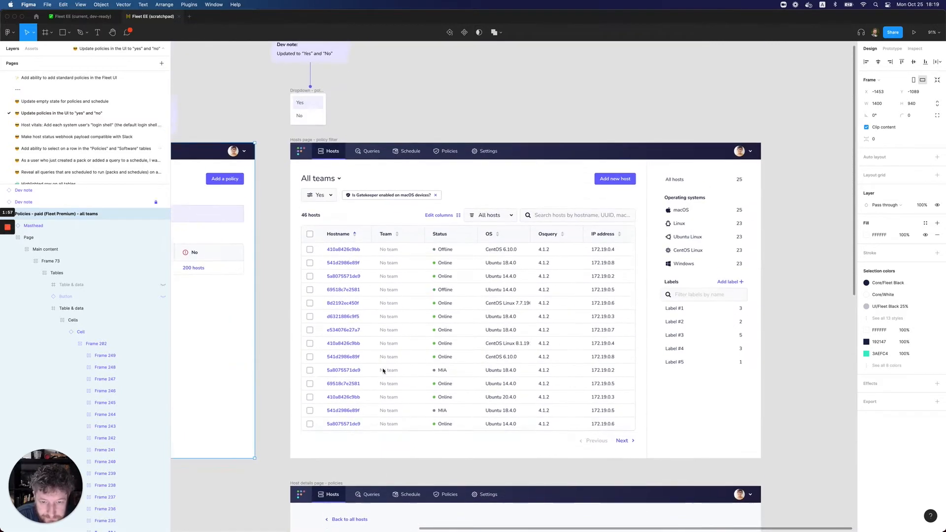
scroll(419, 321, left, 5)
scroll(419, 321, left, 5)
scroll(422, 323, right, 3)
scroll(422, 323, down, 1)
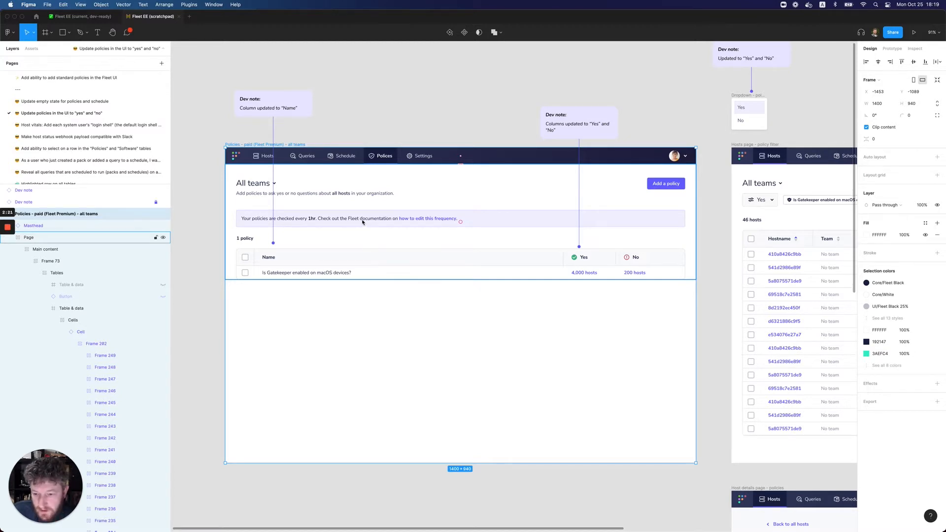
Copy the description text "Add policies to ask yes or no questions about all hosts in your organization." from the scratchpad's all teams frame
click(379, 196)
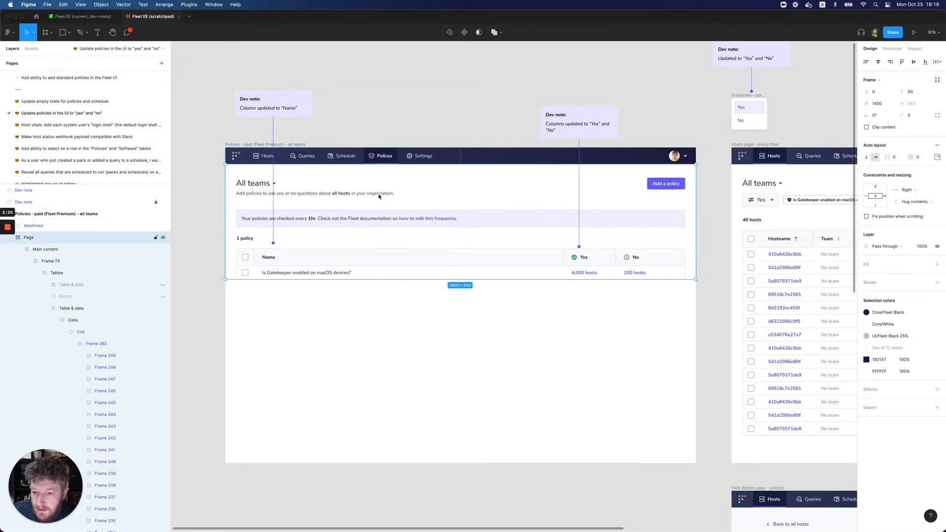
click(379, 196)
click(379, 196)
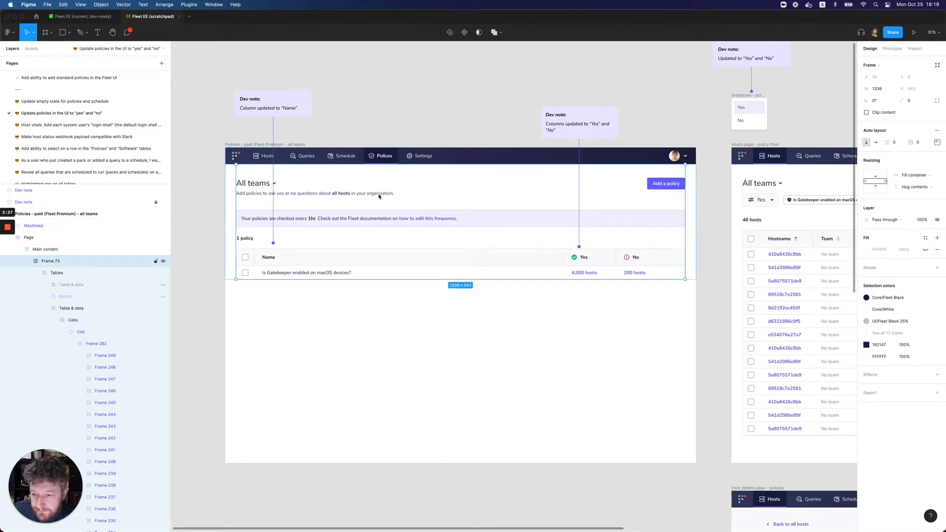
click(378, 196)
click(381, 194)
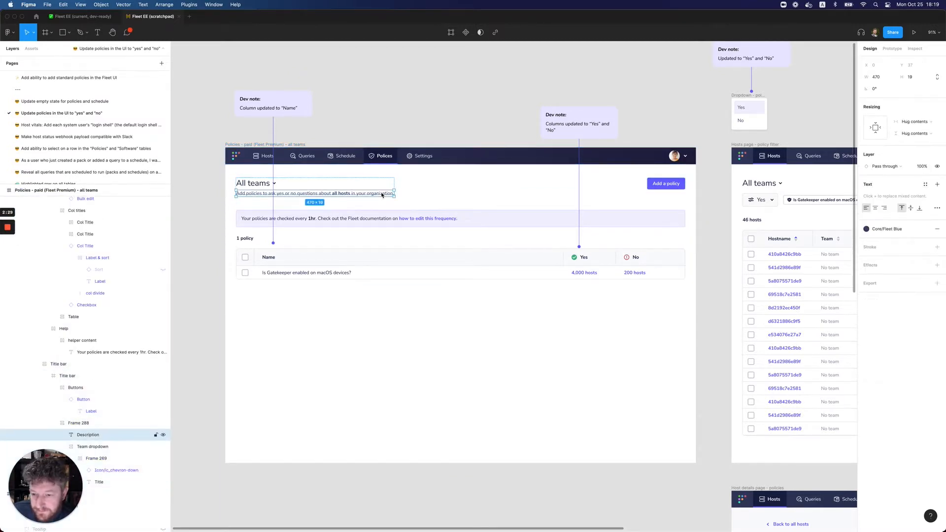
double_click(381, 193)
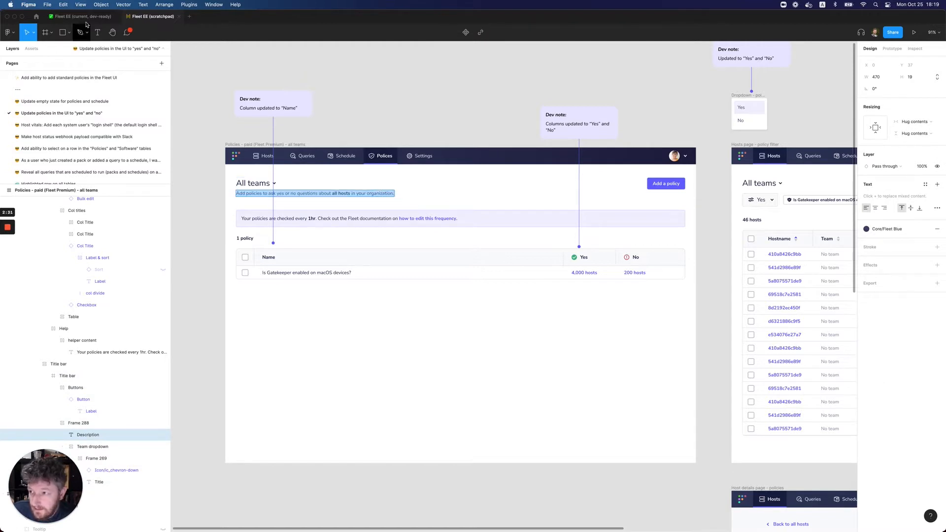
click(63, 5)
click(65, 45)
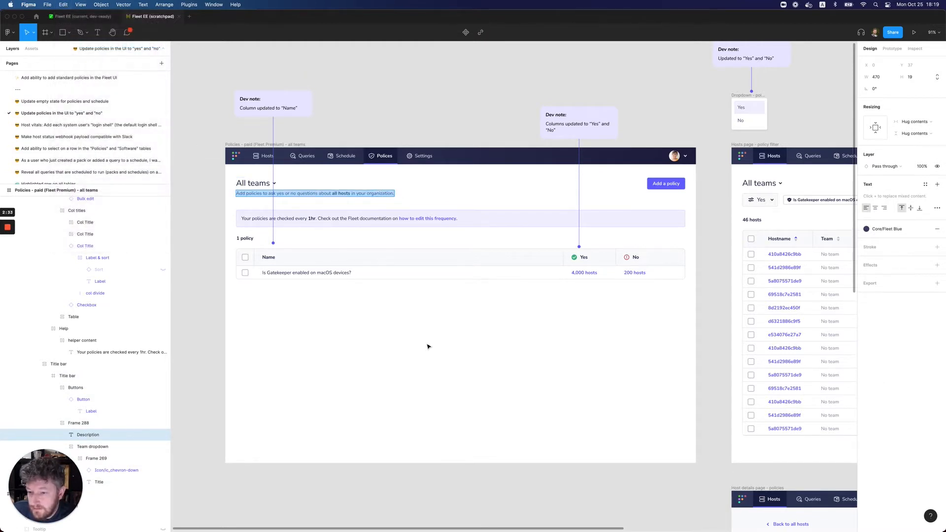
Try replacing the description text under "All teams" in the dev-ready Policies frame with the copied sentence
click(94, 18)
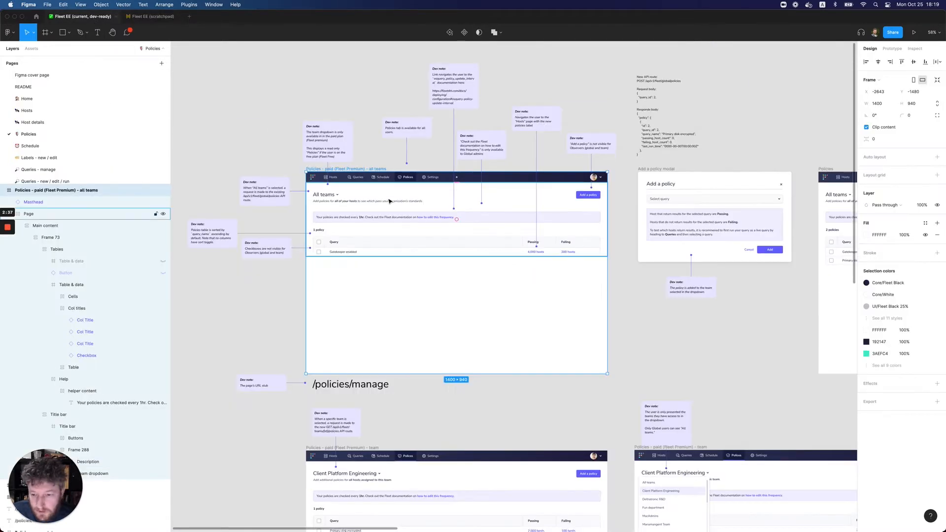
key(shift+2)
double_click(380, 204)
double_click(380, 204)
double_click(380, 204)
double_click(380, 204)
double_click(380, 204)
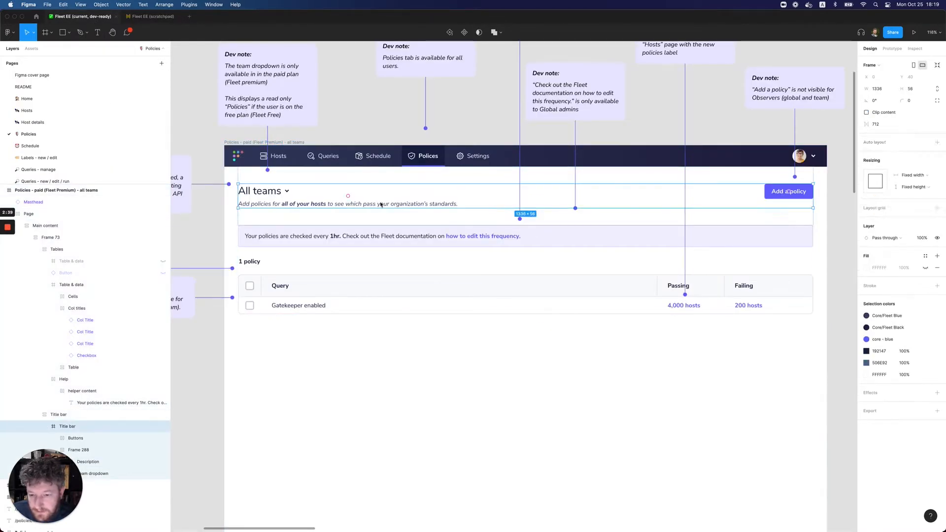
double_click(380, 204)
double_click(380, 204)
double_click(380, 205)
key(super+v)
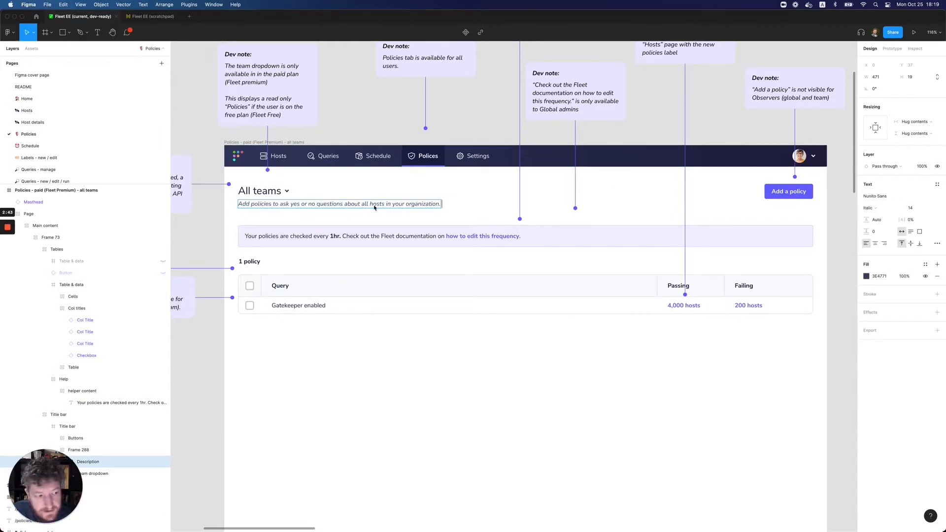
Undo the text replacement in the dev-ready all teams description
triple_click(340, 209)
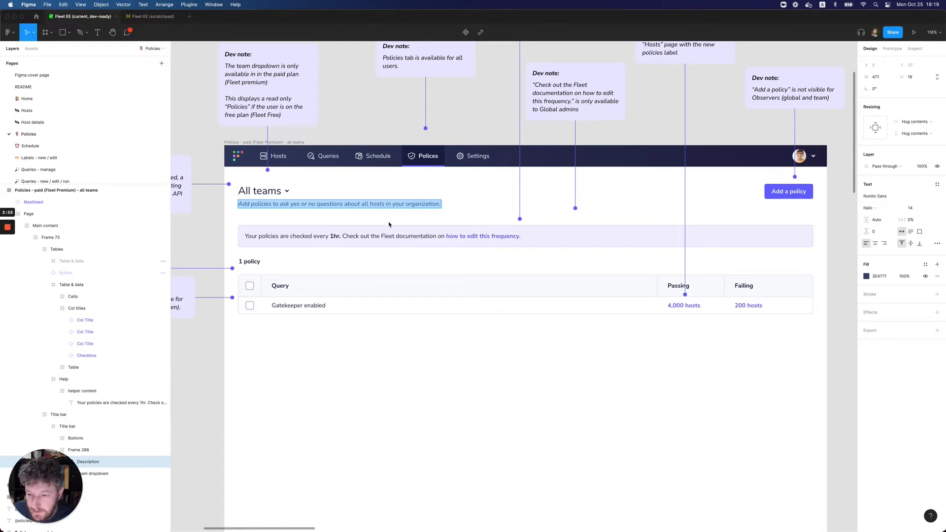
key(super+z)
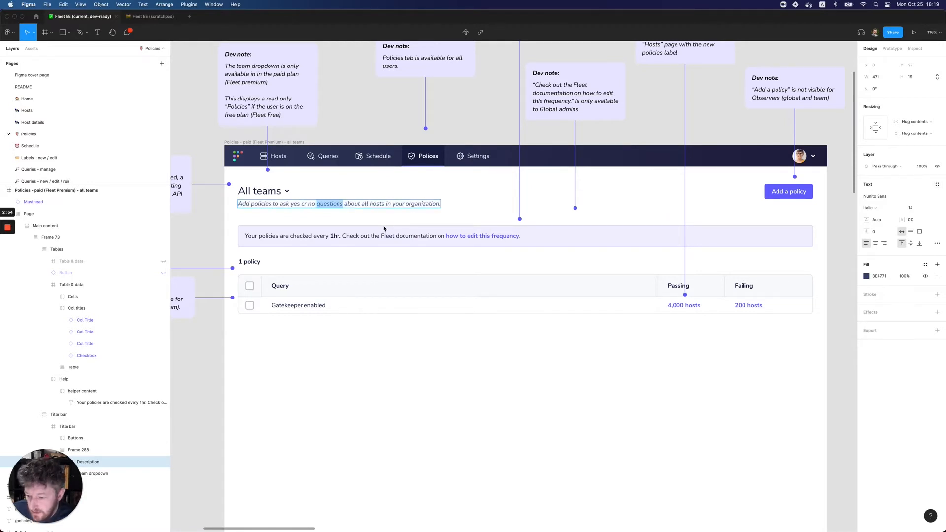
key(super+z)
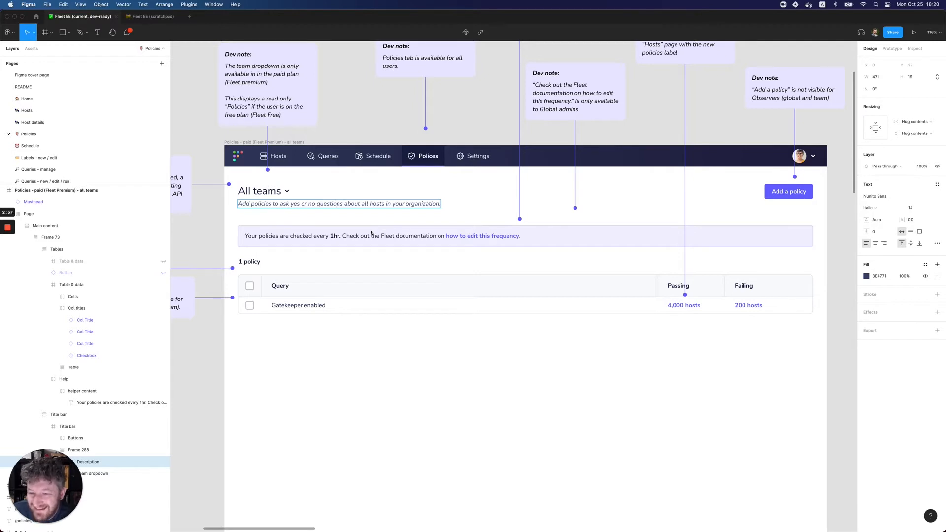
click(371, 233)
double_click(337, 205)
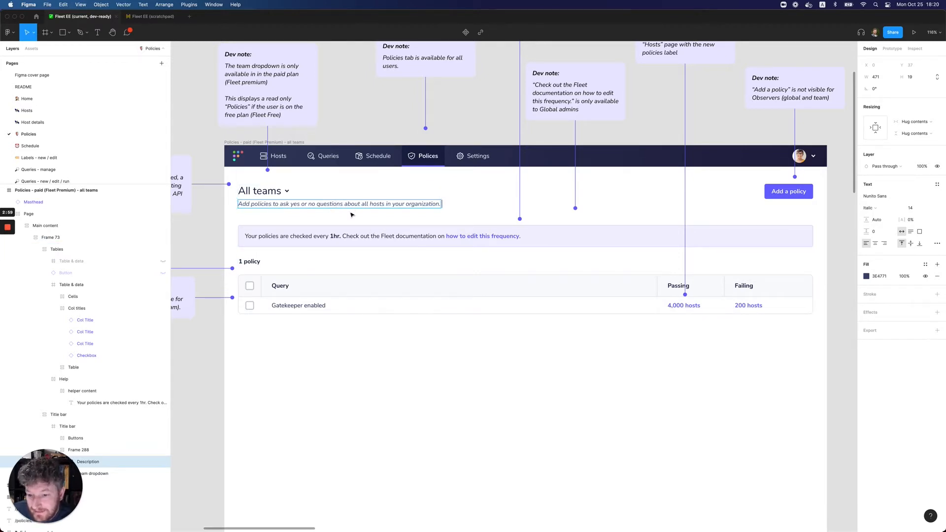
key(super+a)
Copy the whole Description text layer from Frame 288 in the scratchpad's all teams frame
click(152, 17)
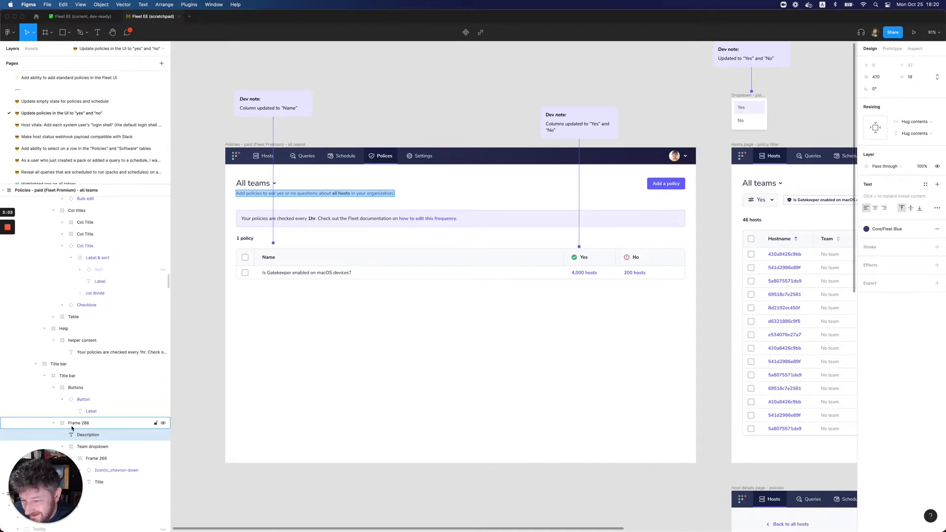
click(157, 423)
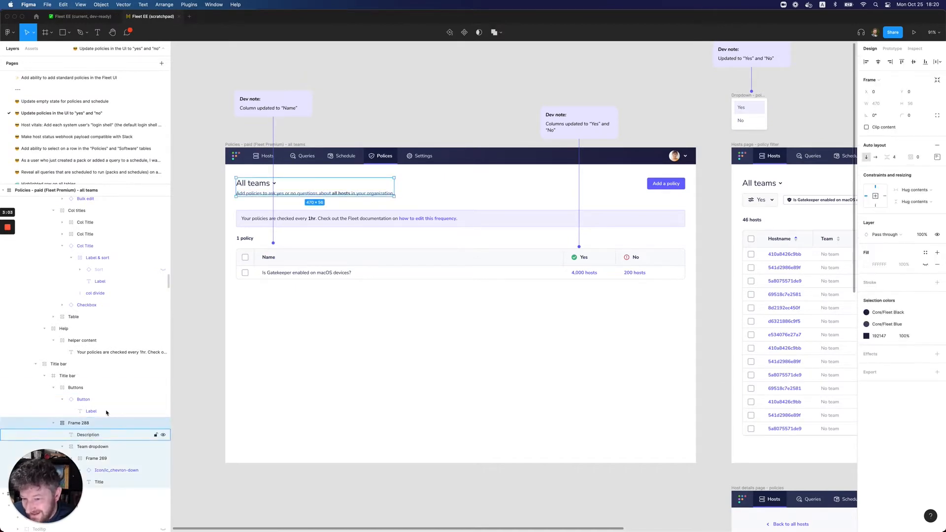
click(93, 434)
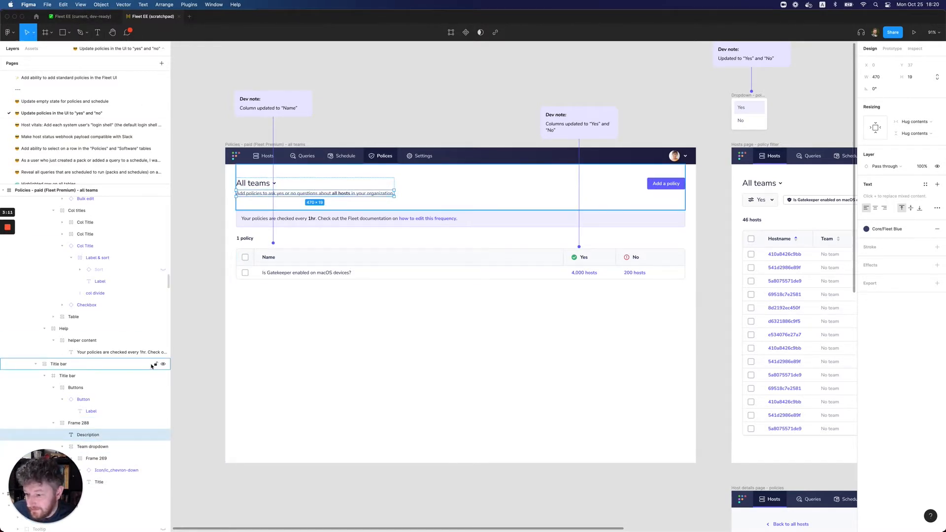
Paste the copied Description layer alongside the existing description in Frame 288 of the dev-ready all teams frame
click(81, 16)
click(89, 461)
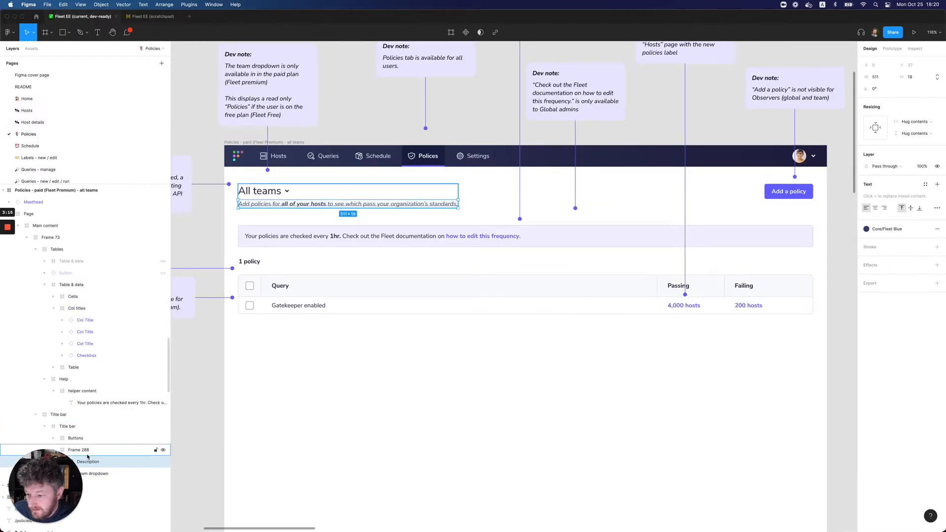
click(86, 452)
click(89, 462)
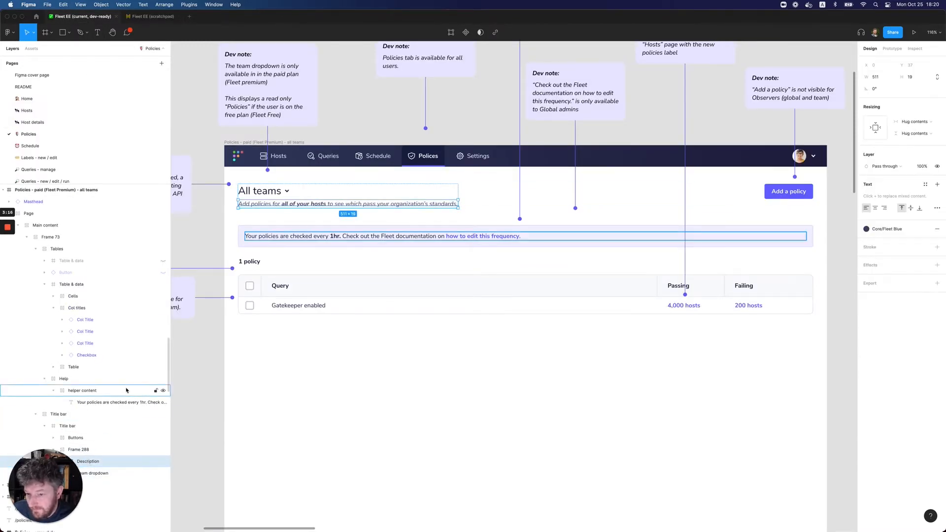
scroll(119, 398, down, 3)
key(super+v)
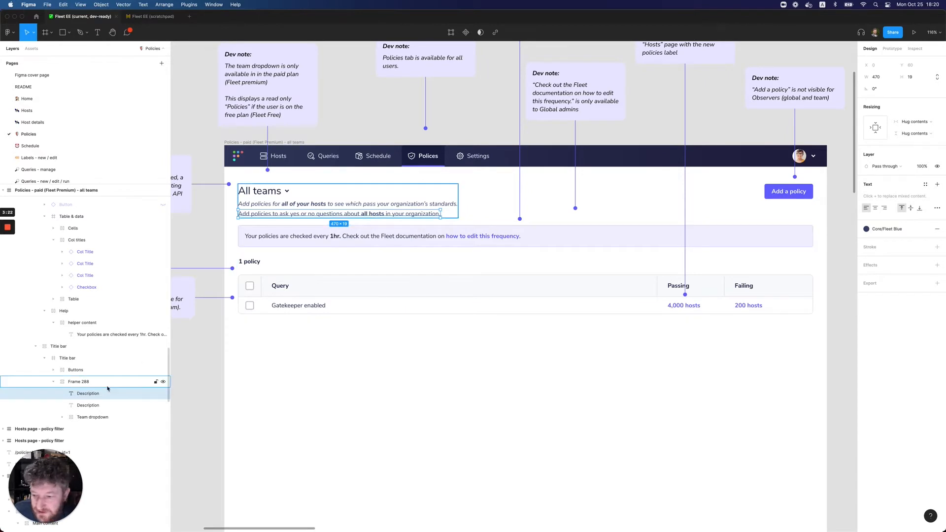
Delete the old italic description under "All teams" in the dev-ready all teams frame, keeping the pasted one
click(352, 206)
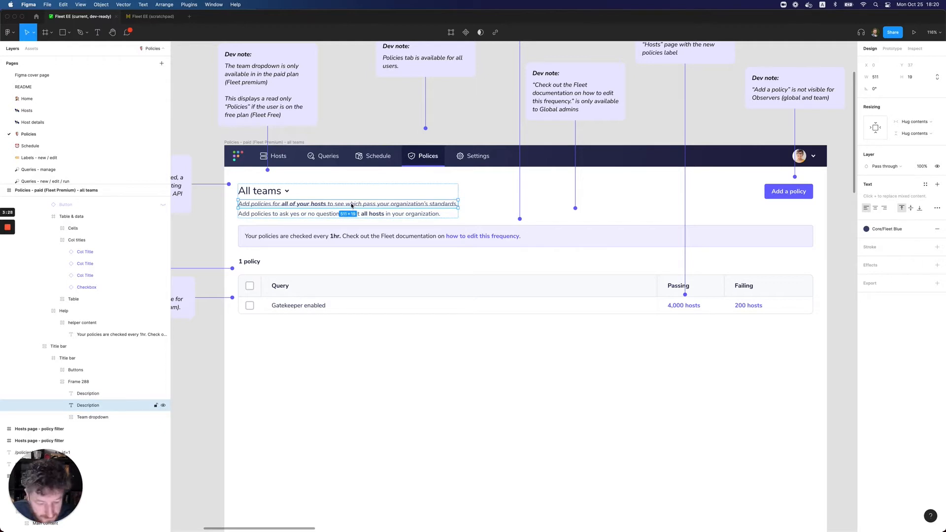
key(Delete)
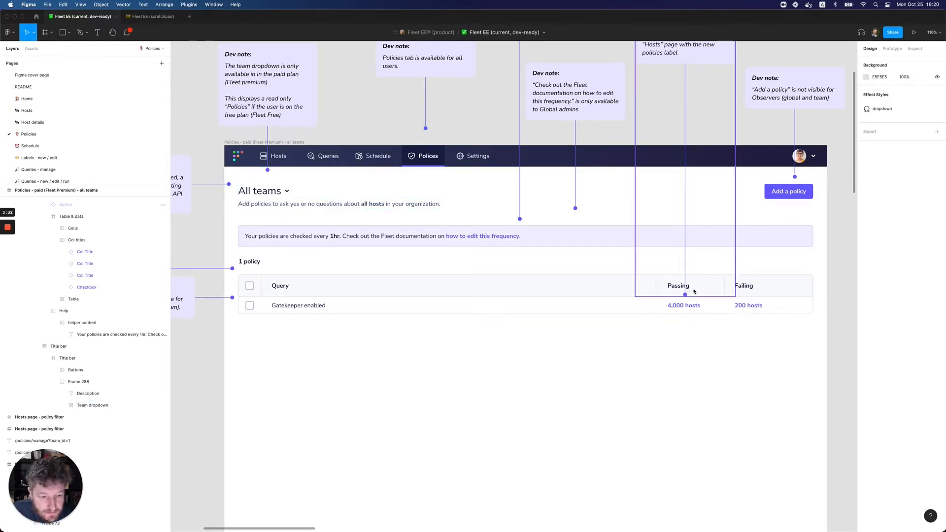
Lock all the Dev note layers on the dev-ready Policies page, along with the Note layer among them
scroll(702, 289, right, 1)
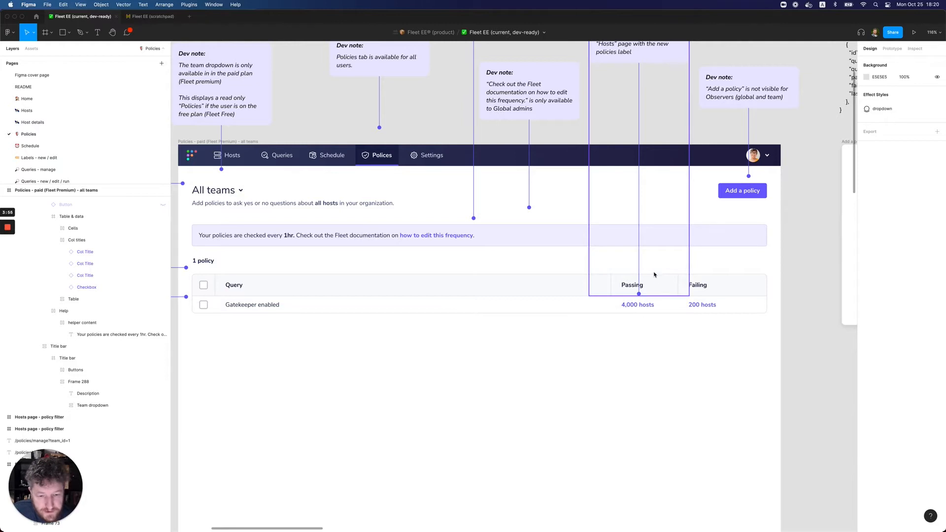
scroll(654, 275, up, 3)
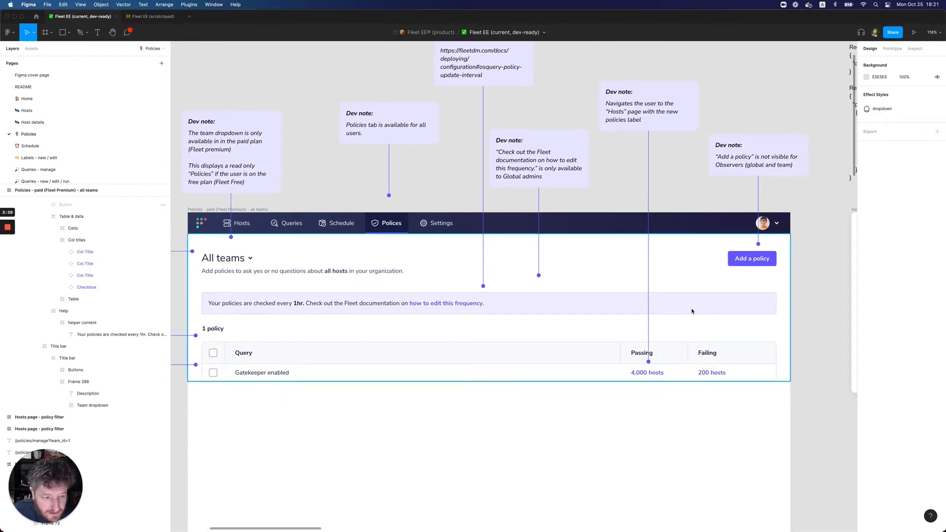
click(672, 330)
scroll(95, 318, up, 5)
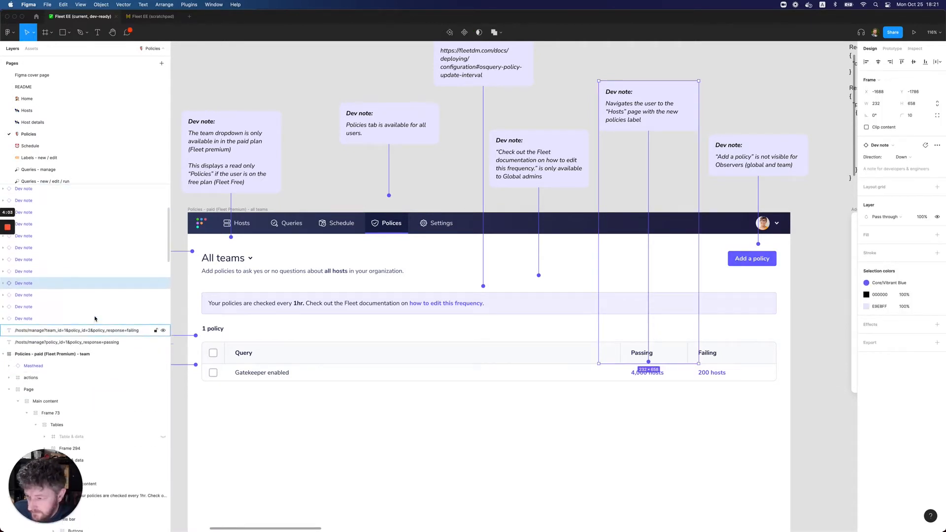
click(95, 319)
scroll(81, 330, up, 5)
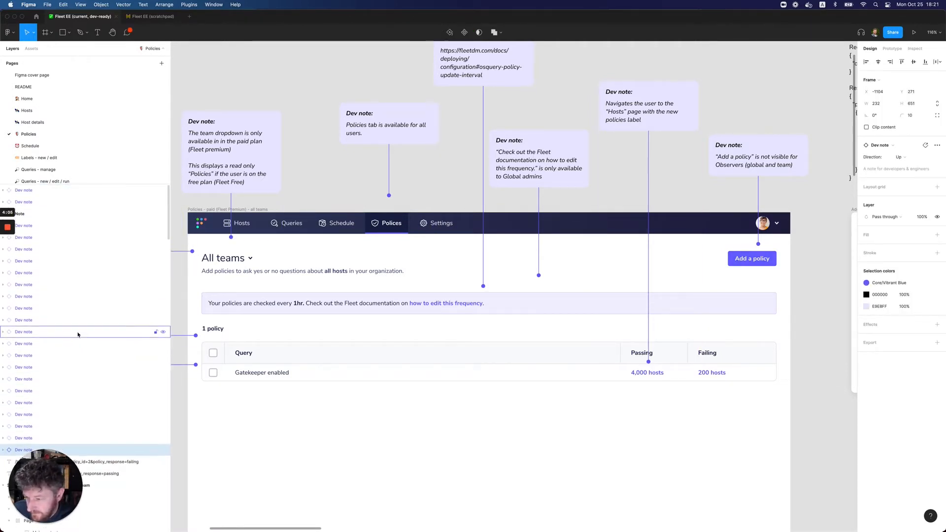
shift+click(44, 193)
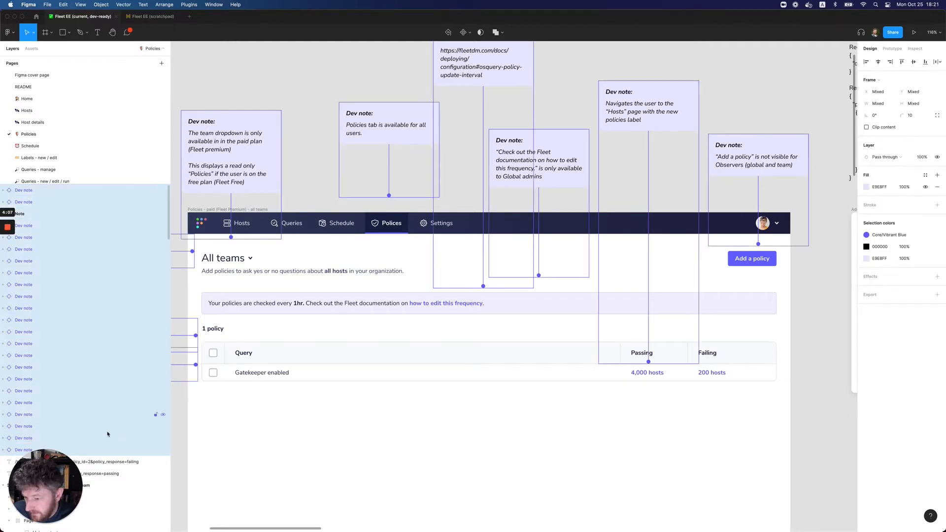
scroll(91, 412, down, 1)
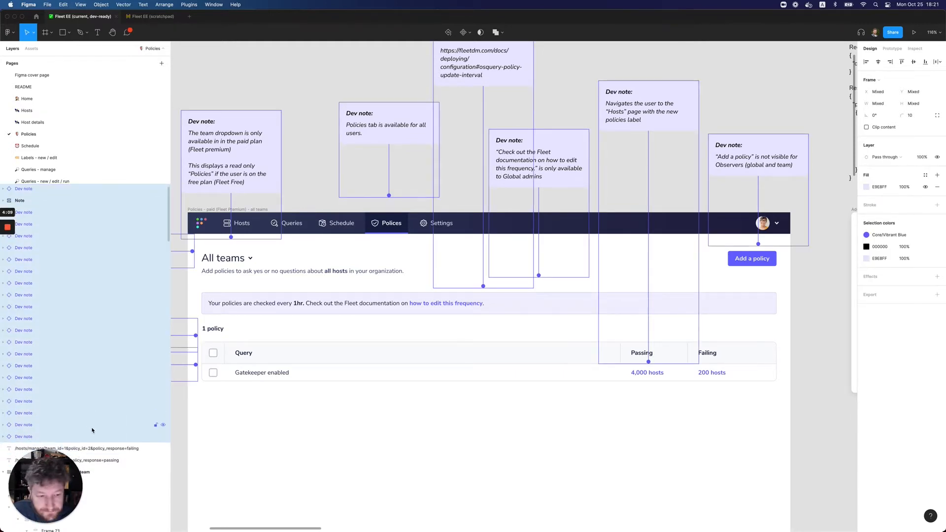
right_click(76, 385)
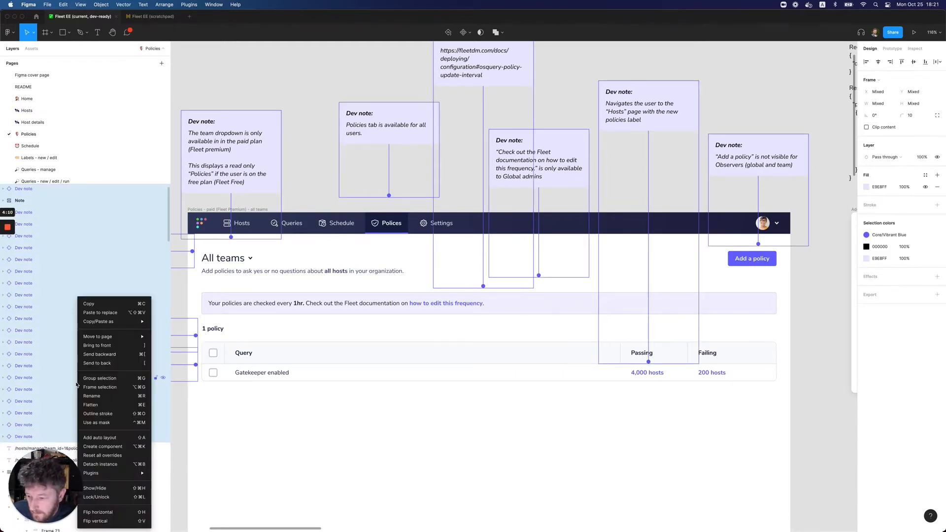
click(118, 497)
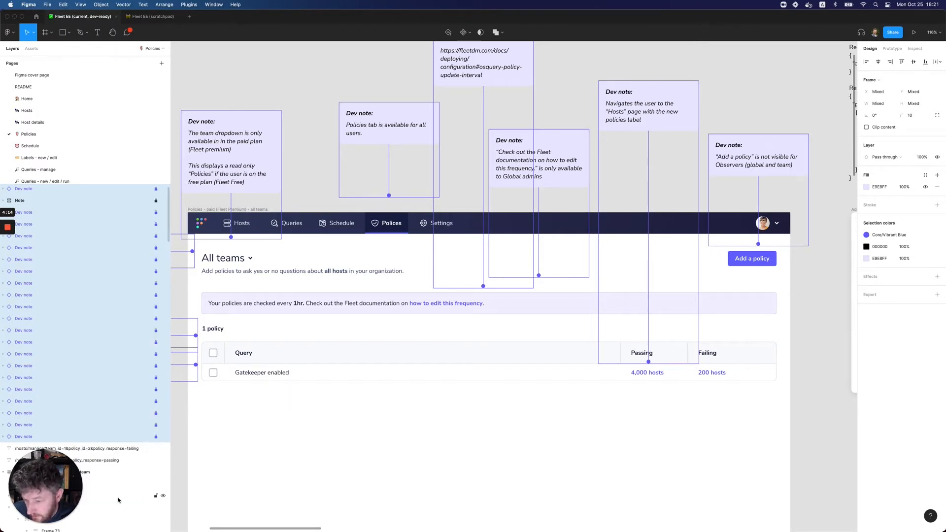
click(821, 377)
Select the "Passing" column title in the policies table of the dev-ready all teams frame
click(639, 355)
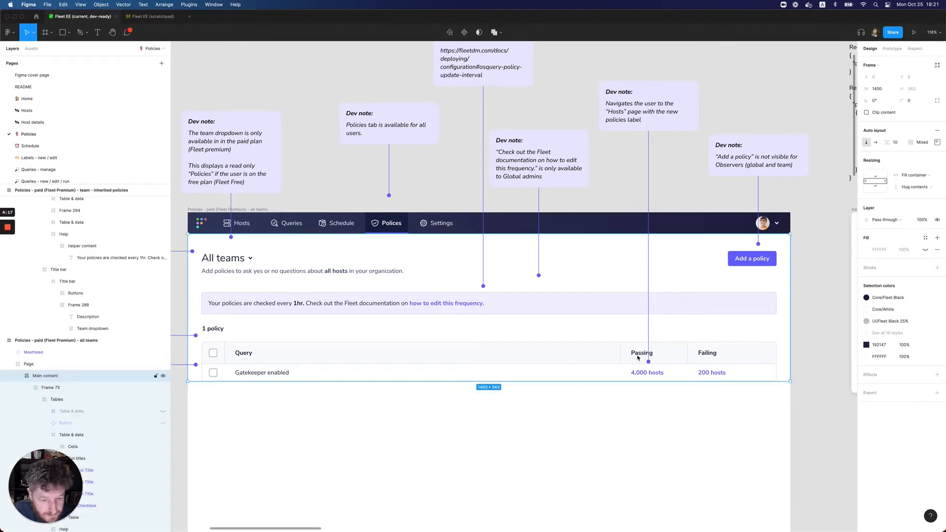
double_click(637, 358)
double_click(637, 358)
double_click(638, 358)
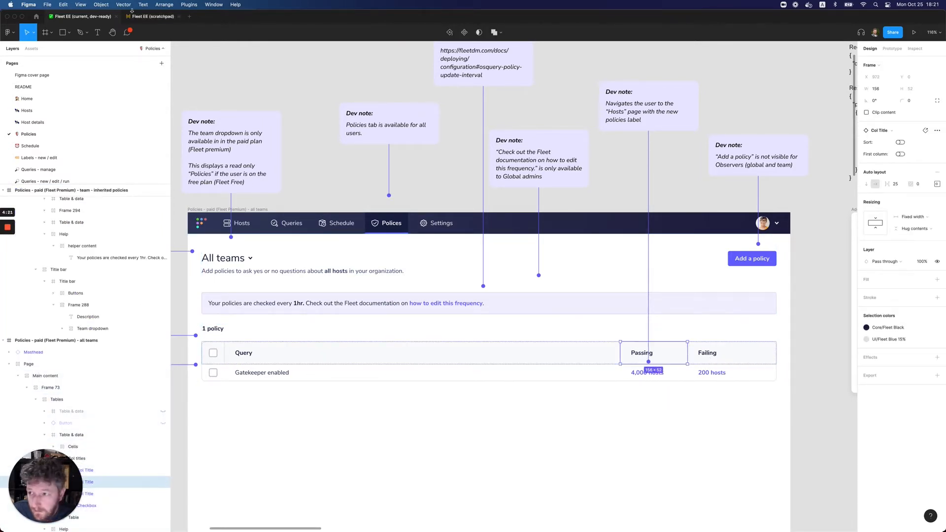
Switch to the scratchpad file and copy the "Yes" and "No" column titles from the all teams table
click(144, 18)
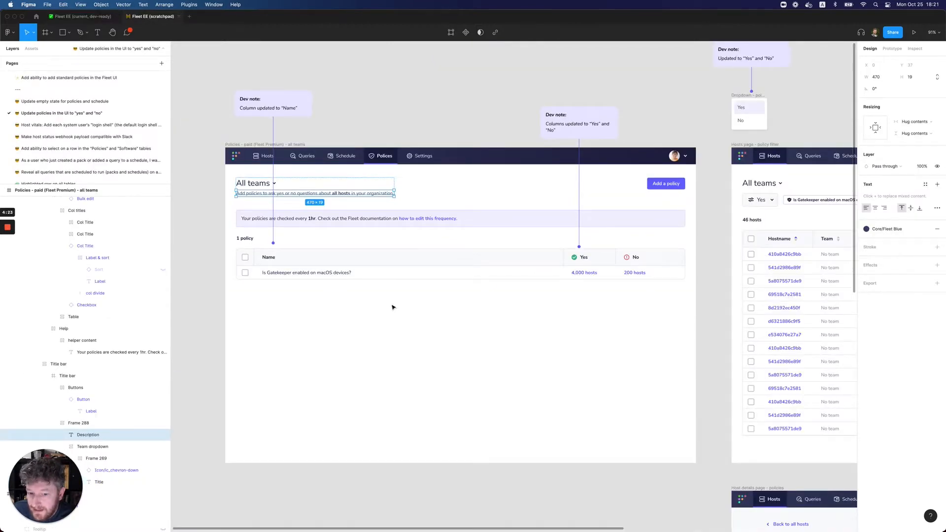
double_click(583, 258)
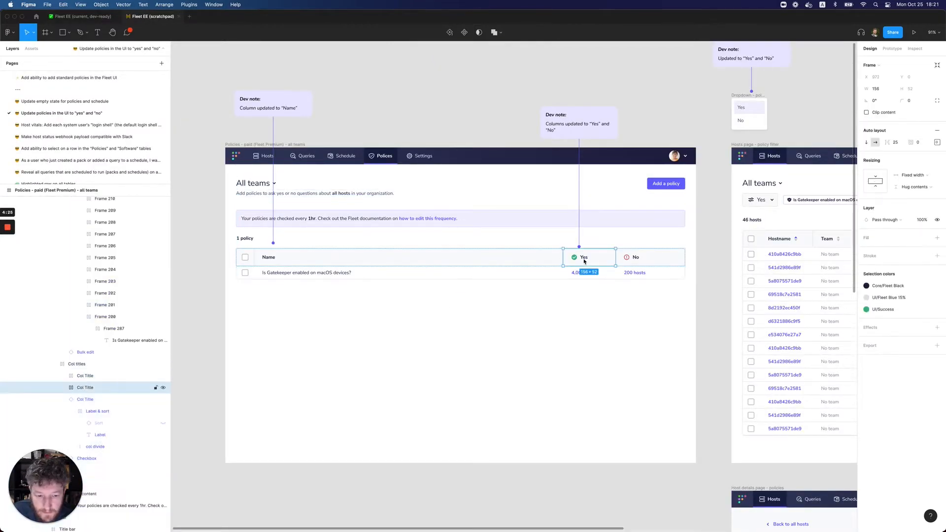
click(608, 261)
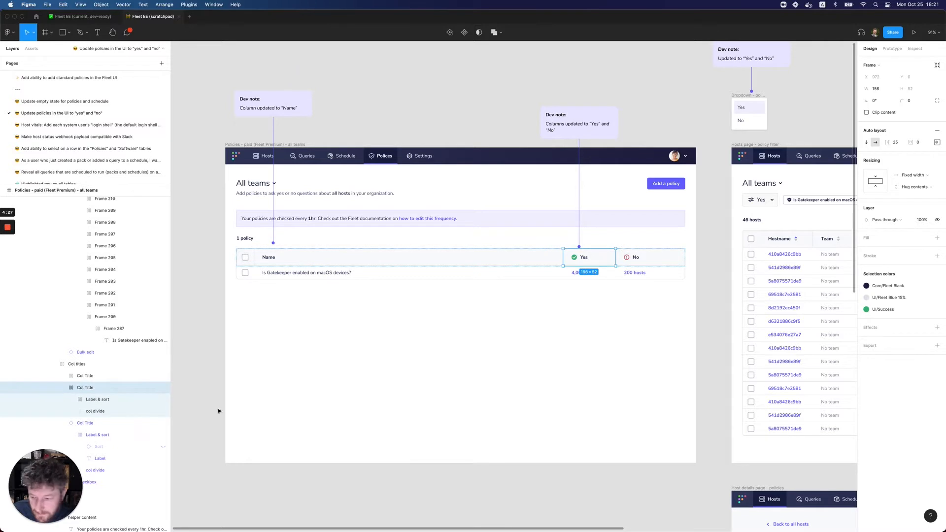
click(62, 388)
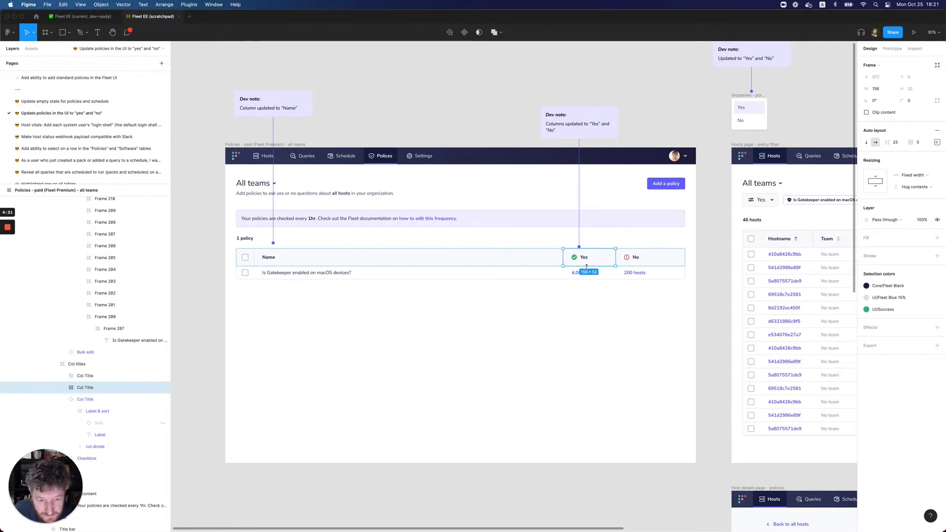
shift+click(639, 260)
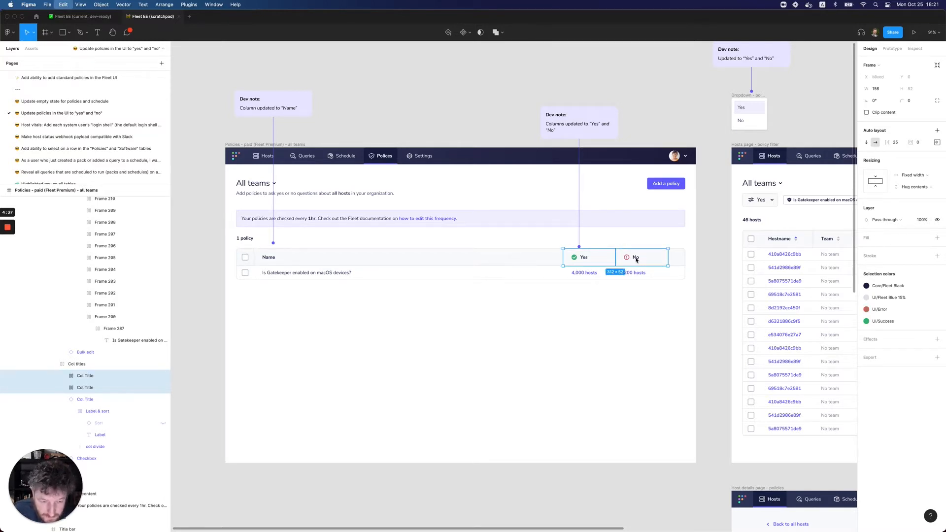
Paste the copied "Yes" and "No" column titles after "Passing" within Col titles in the dev-ready all teams table
click(88, 18)
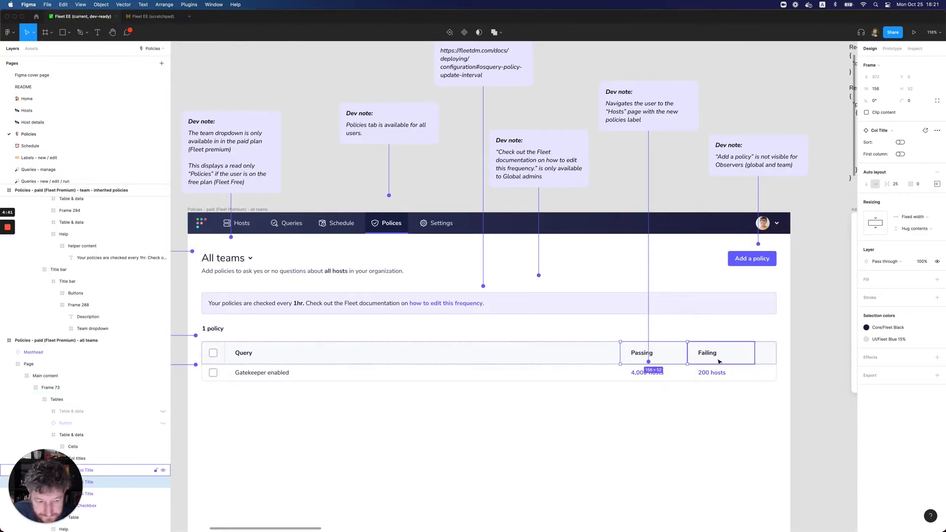
scroll(75, 390, down, 3)
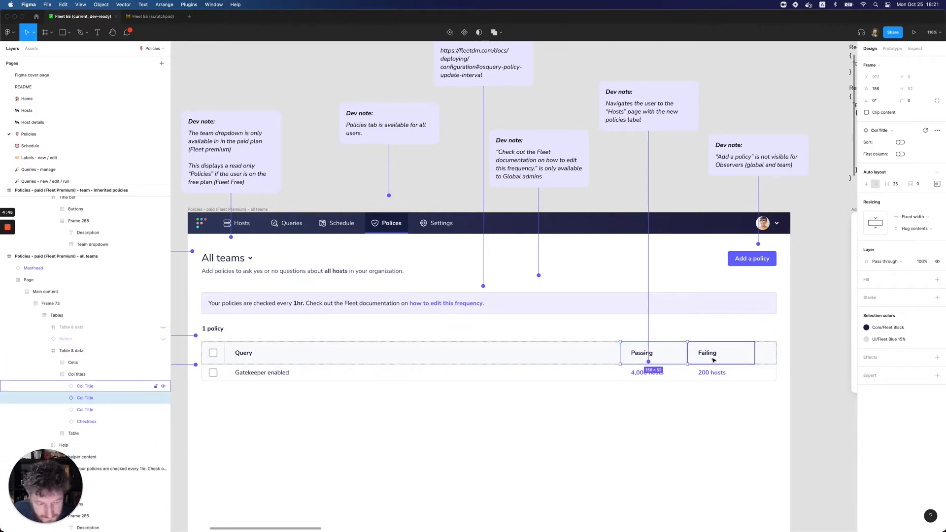
scroll(713, 360, down, 1)
scroll(713, 360, down, 1)
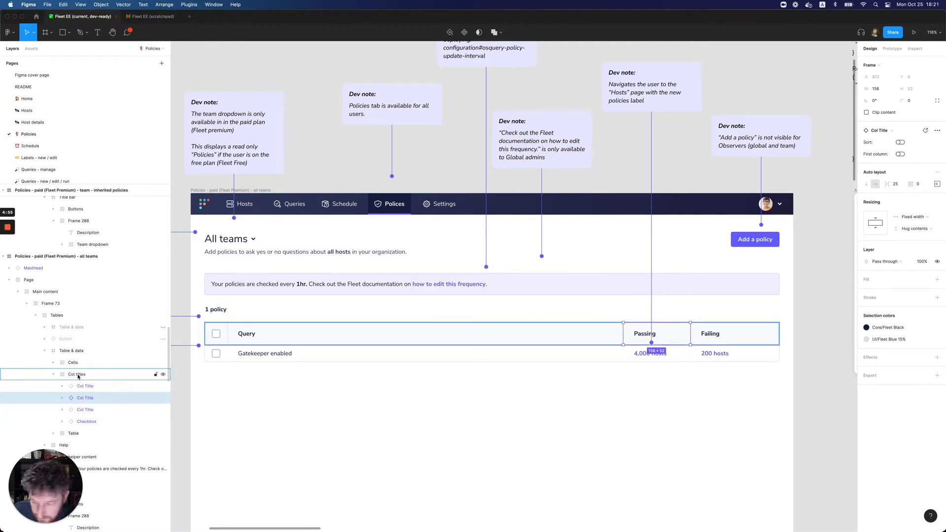
scroll(78, 377, down, 1)
click(74, 353)
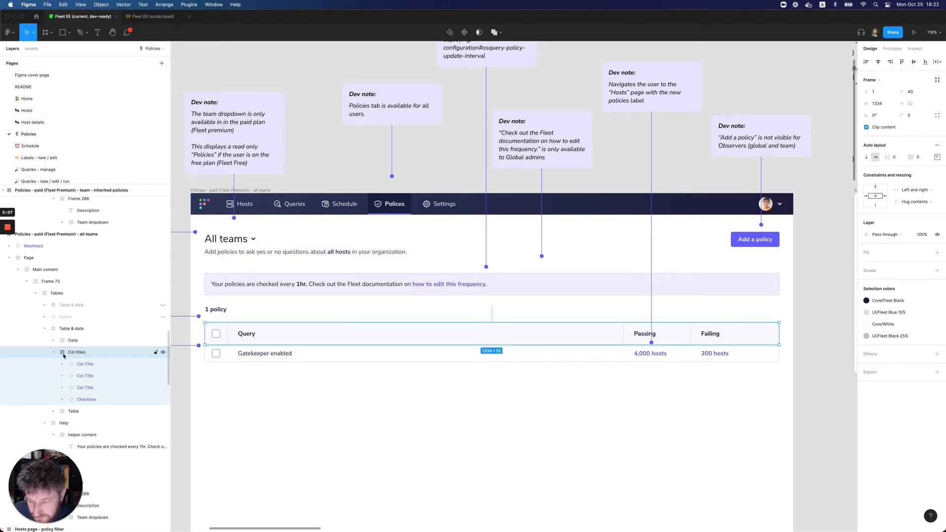
click(66, 412)
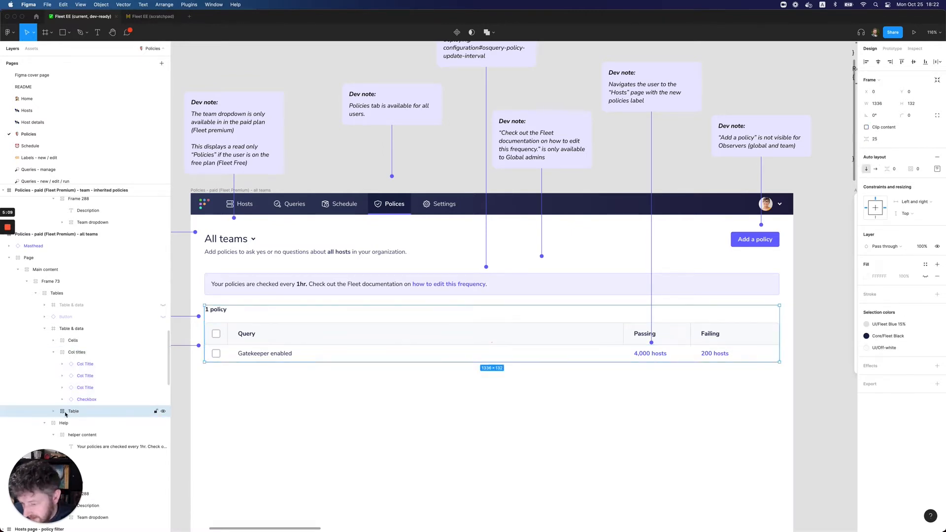
click(73, 353)
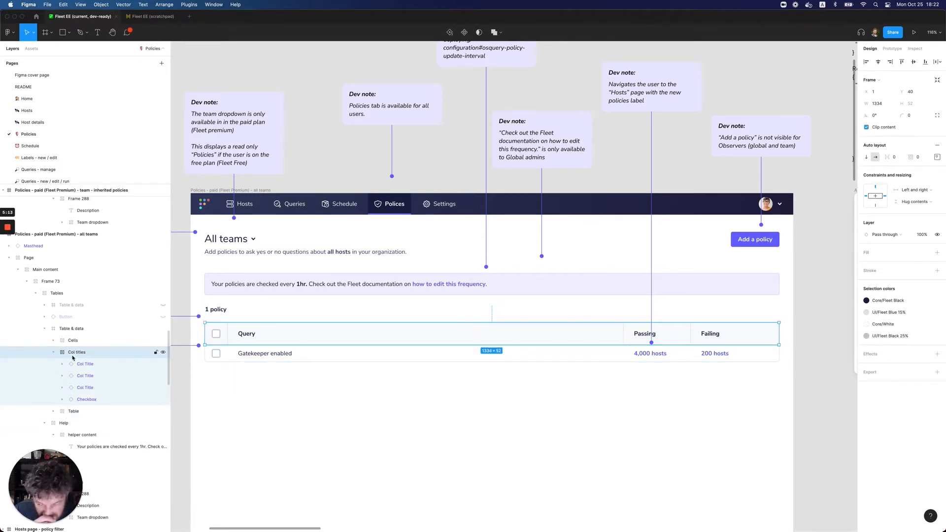
click(637, 335)
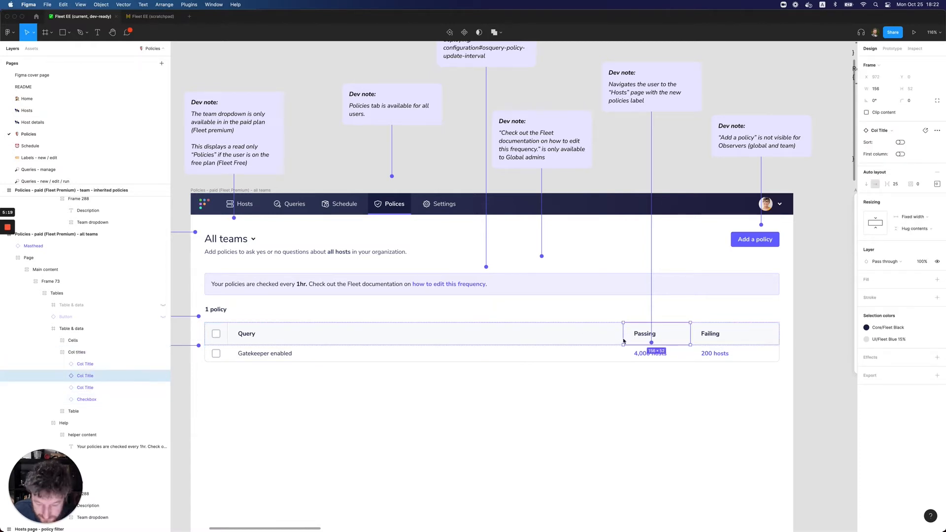
key(super+v)
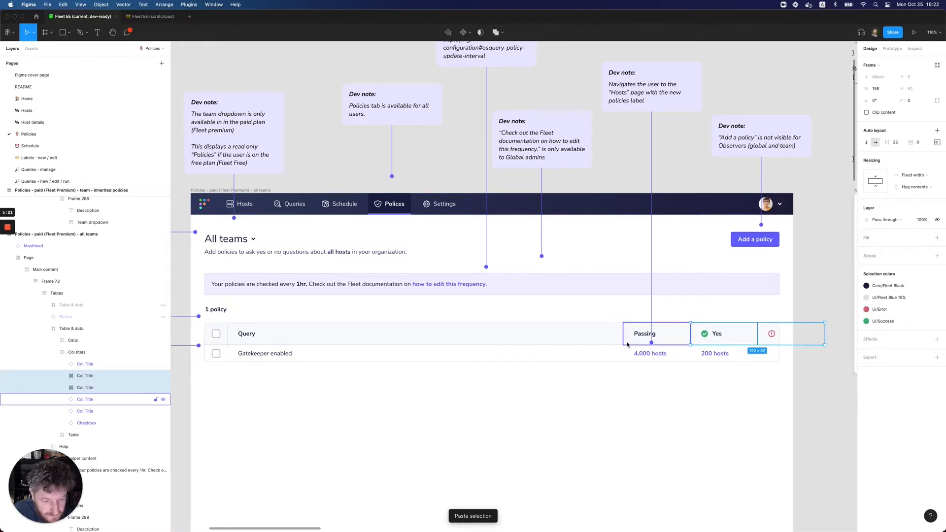
Delete the old "Passing" and "Failing" column titles from the dev-ready all teams table
click(667, 341)
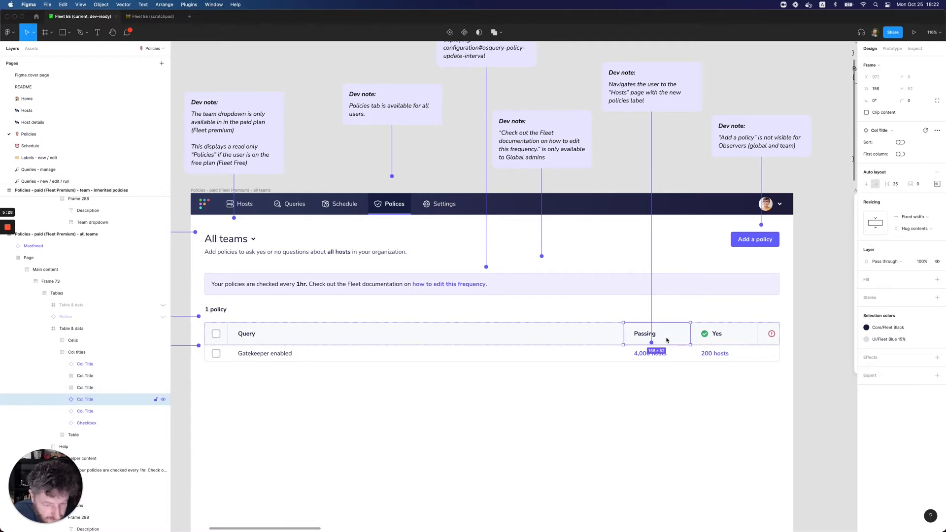
key(Delete)
double_click(769, 336)
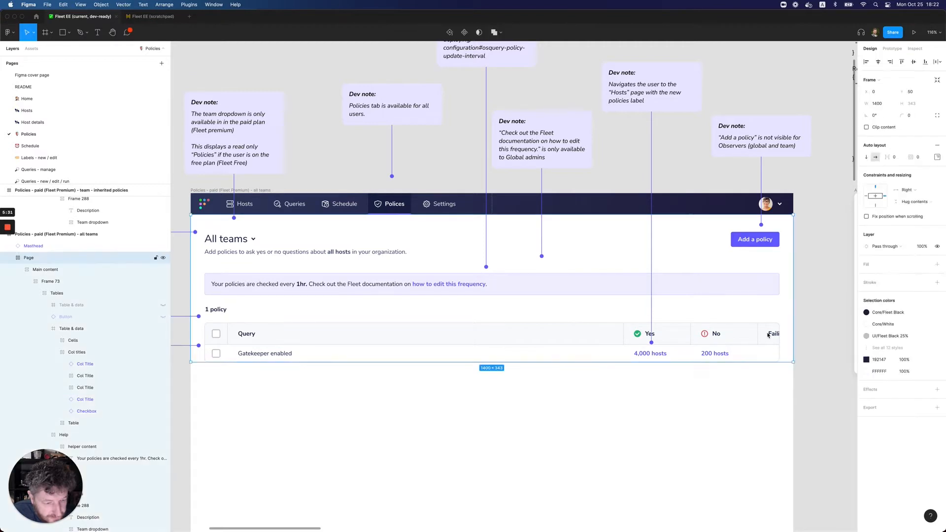
double_click(770, 336)
double_click(771, 336)
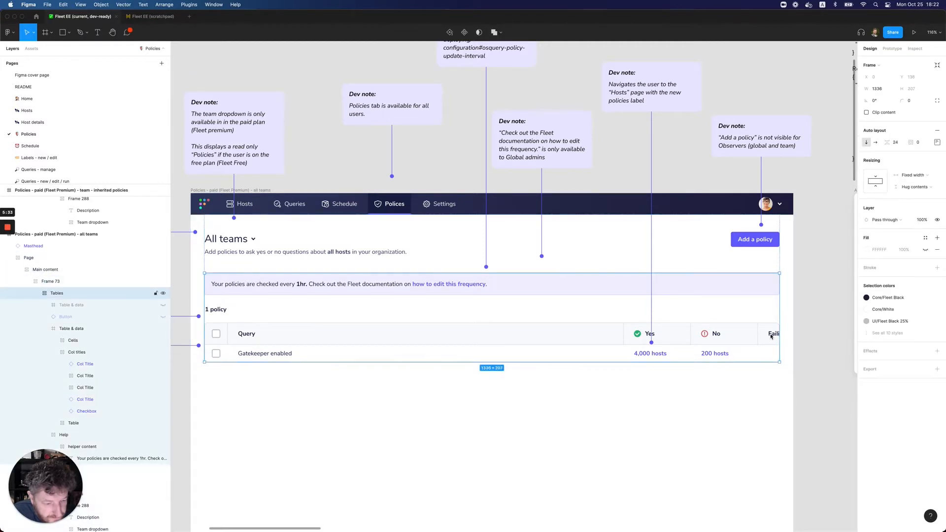
double_click(771, 335)
double_click(770, 335)
key(Delete)
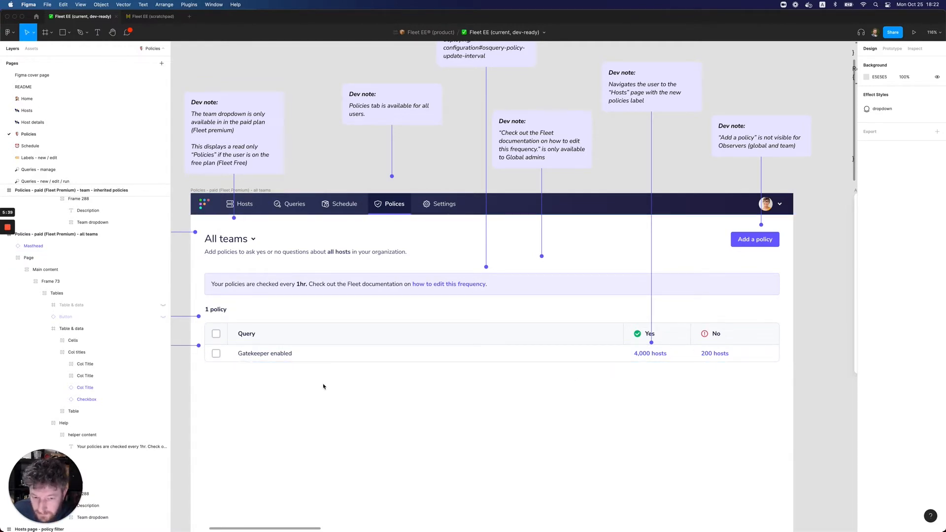
Review the scratchpad's all teams frame, select its dev note about the "Yes" and "No" columns, and return to the dev-ready file
scroll(325, 386, left, 2)
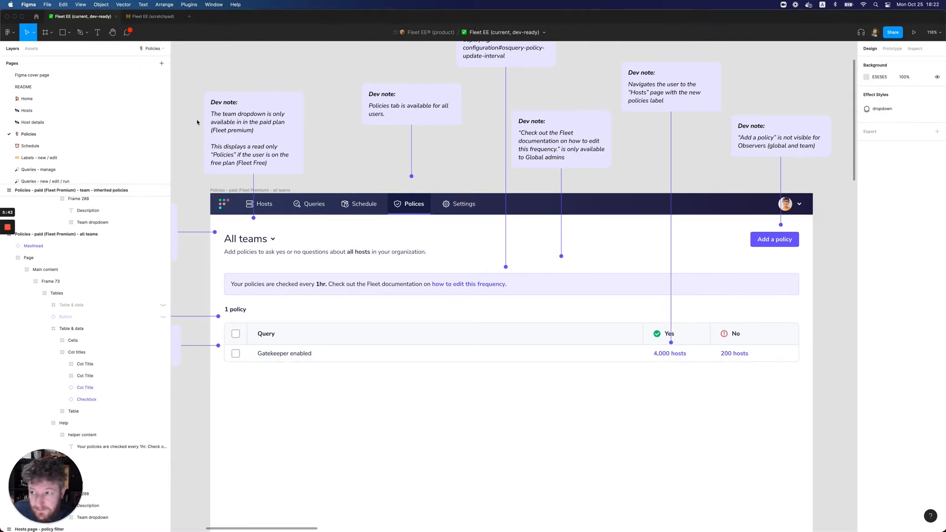
click(153, 17)
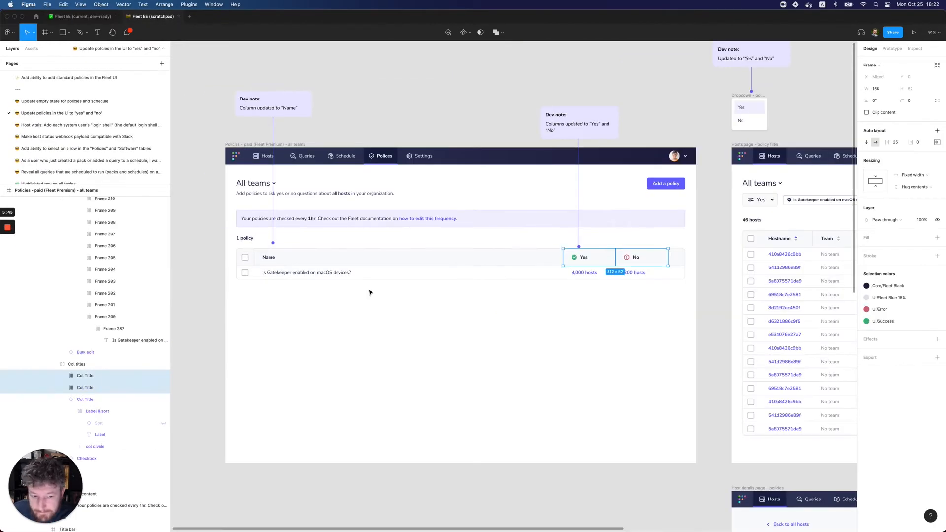
click(206, 337)
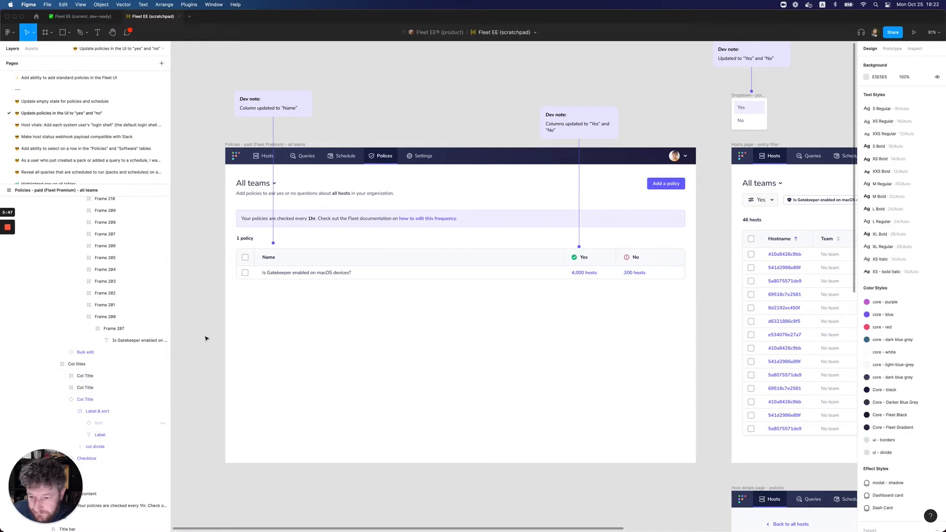
scroll(203, 345, up, 2)
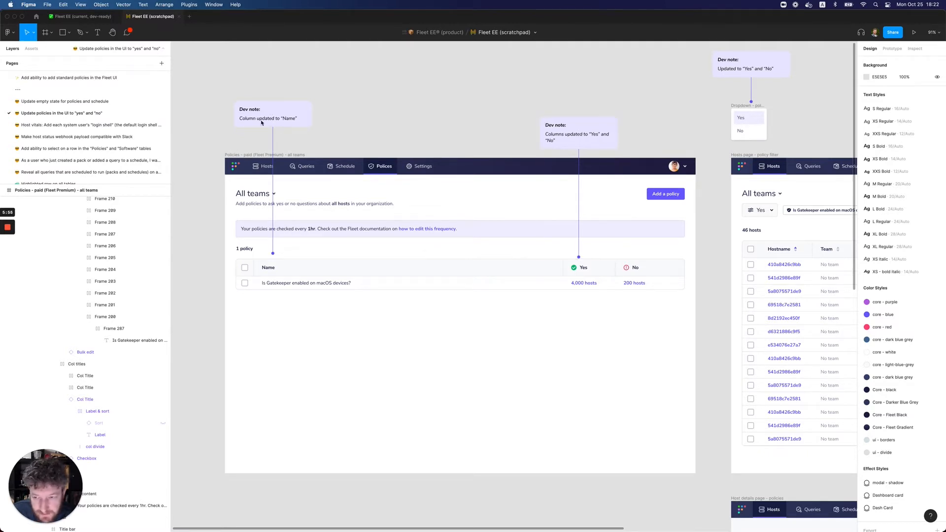
click(587, 127)
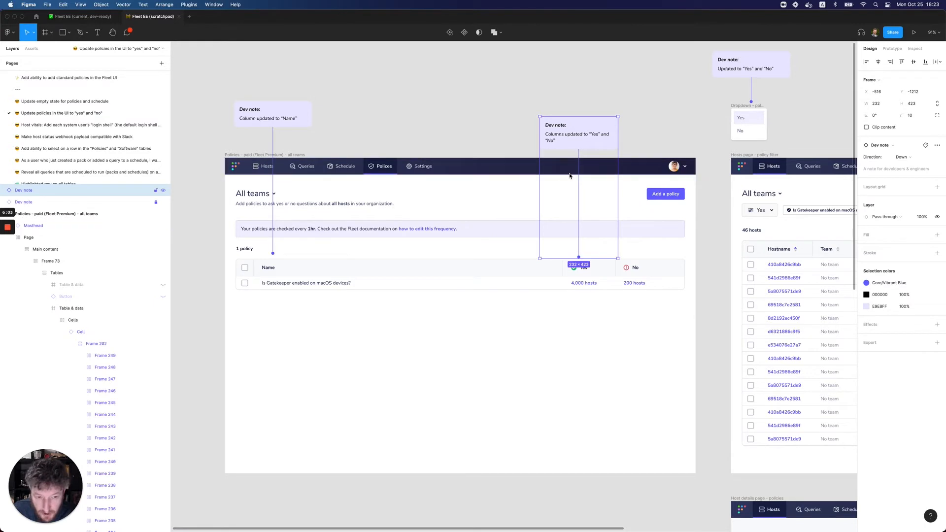
click(74, 16)
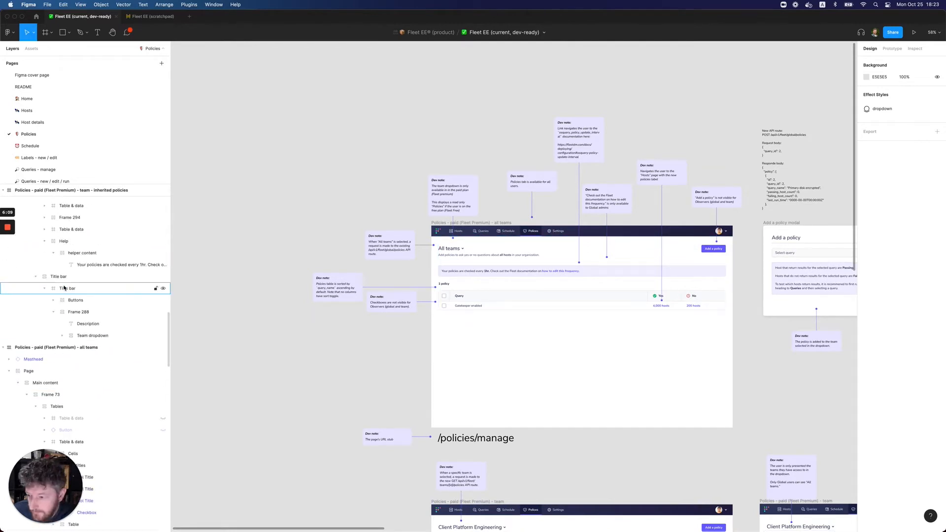
Paste the copied "Columns updated to Yes and No" dev note and place it above the "Yes" column of the dev-ready all teams frame
click(483, 223)
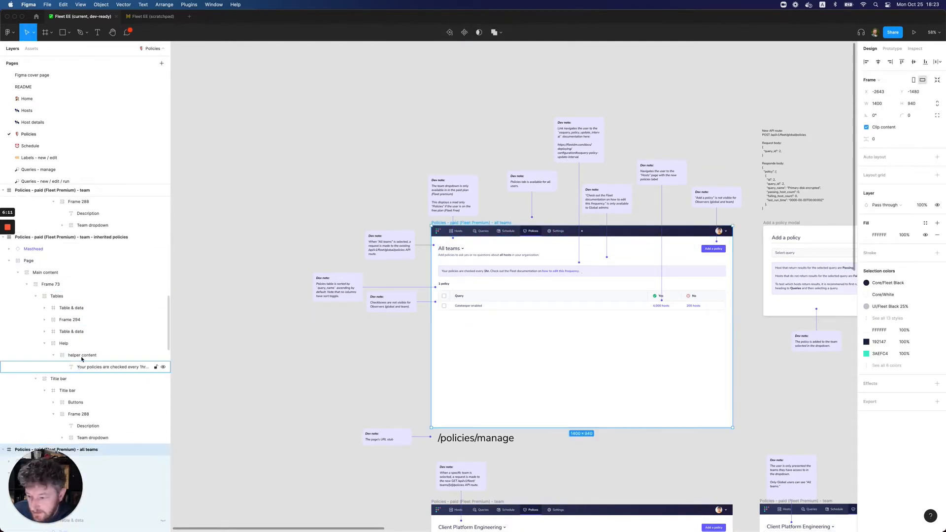
scroll(94, 356, up, 10)
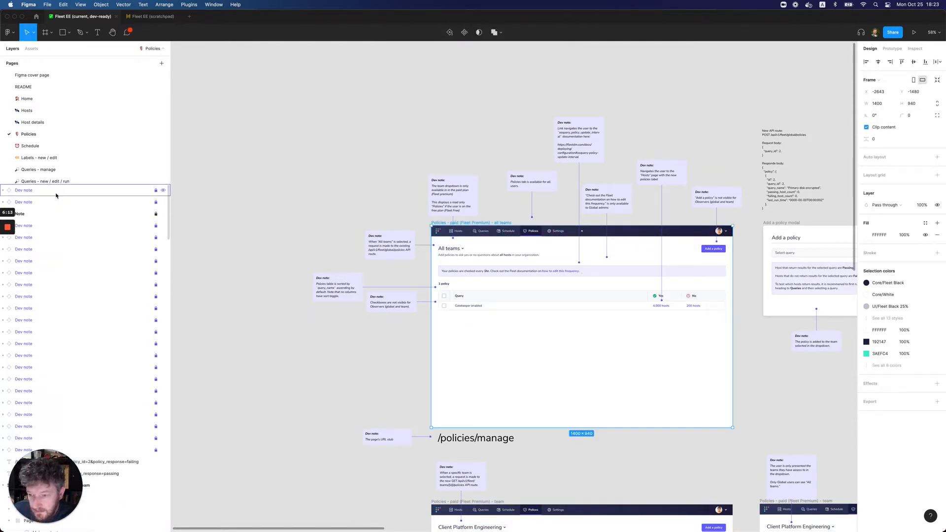
key(cmd+v)
key(z)
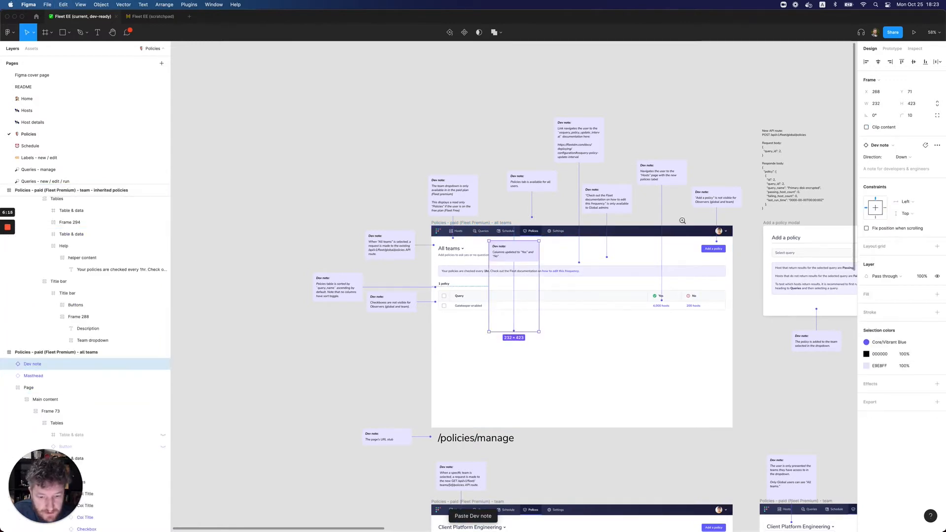
click(682, 219)
drag(383, 284, 676, 187)
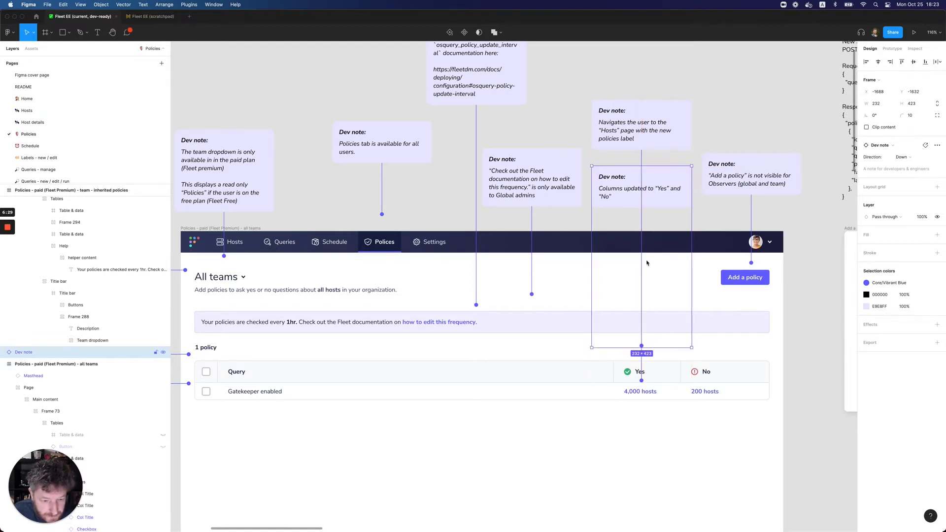
Lengthen the "Columns updated" dev note to a height of 452 so its pointer reaches the "Yes" column title
drag(667, 351, 666, 364)
scroll(662, 329, right, 3)
scroll(661, 329, right, 4)
scroll(661, 329, down, 2)
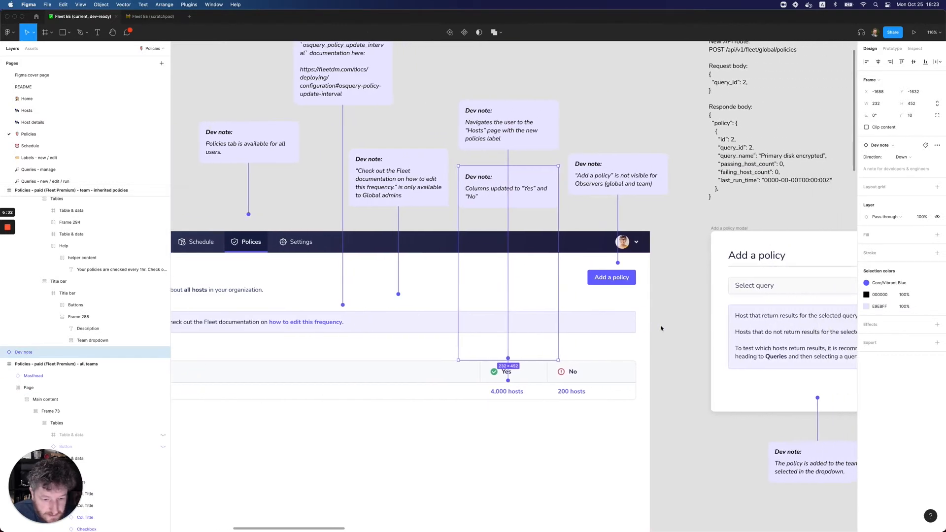
key(Escape)
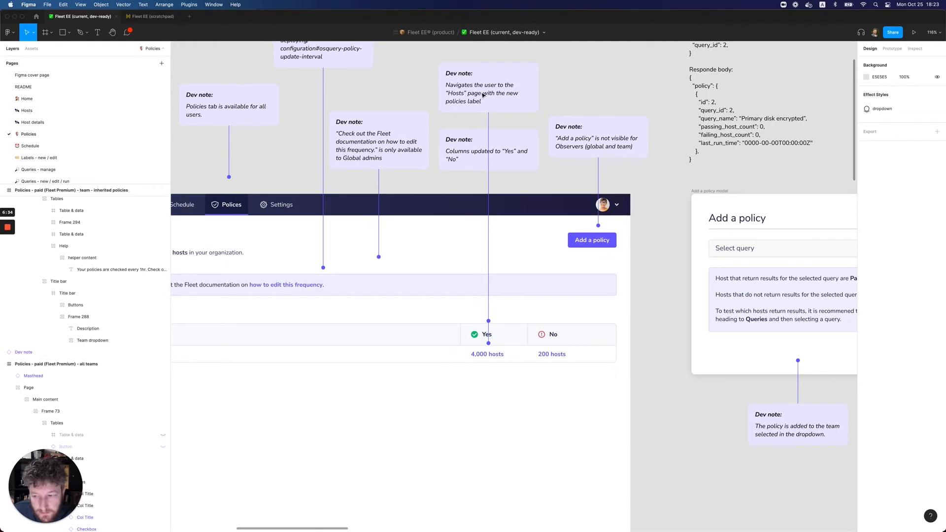
Select all the locked dev notes in the layer list of the Policies page and unlock them together
scroll(110, 342, up, 10)
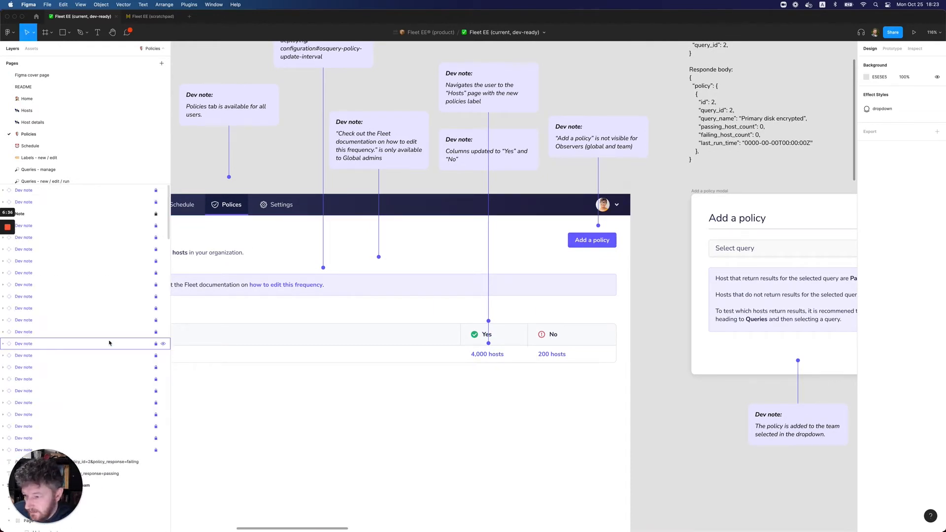
click(47, 191)
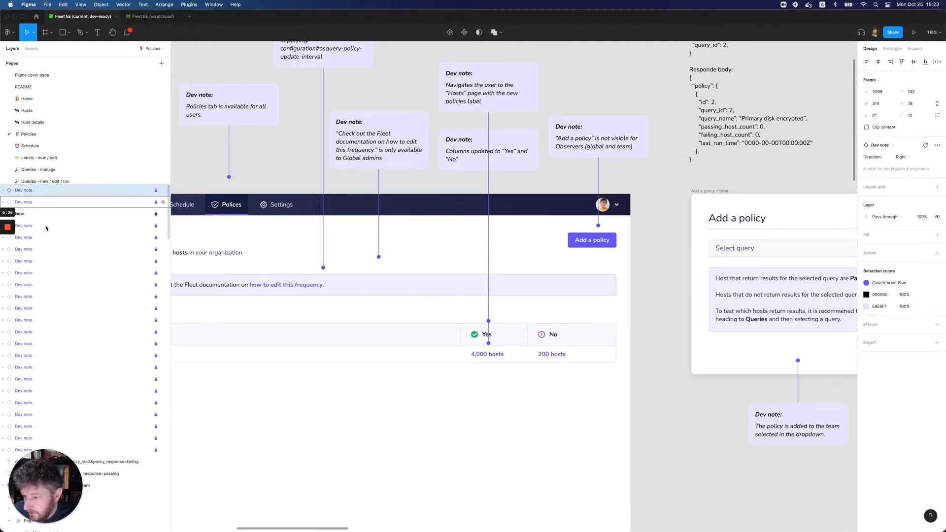
shift+click(97, 449)
right_click(97, 450)
click(131, 497)
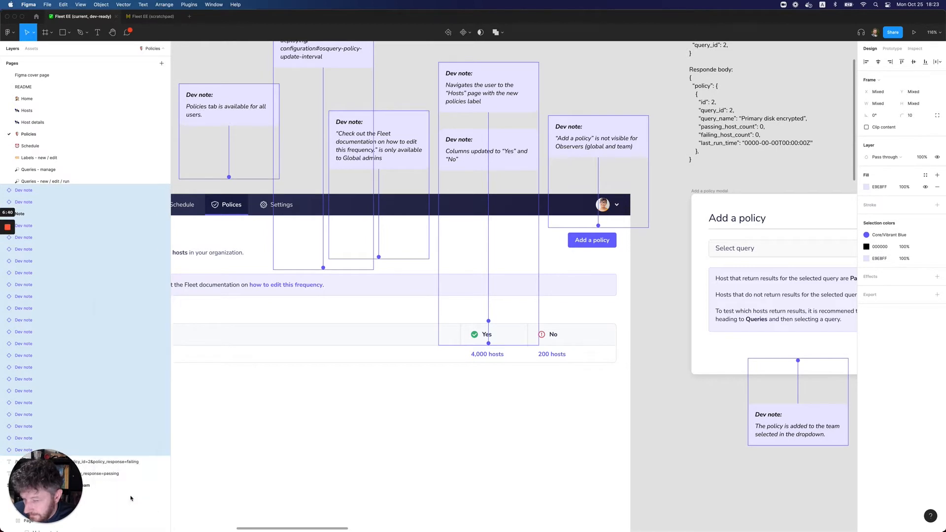
click(619, 82)
Move the "Navigates the user to the Hosts page" dev note off the all teams frame to the space below the Add a policy modal
click(520, 87)
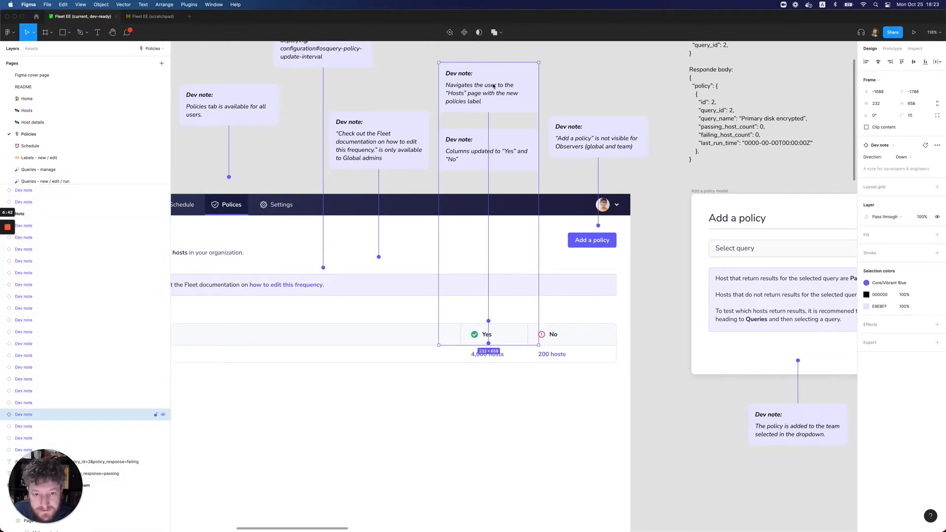
drag(494, 90, 690, 411)
key(super+minus)
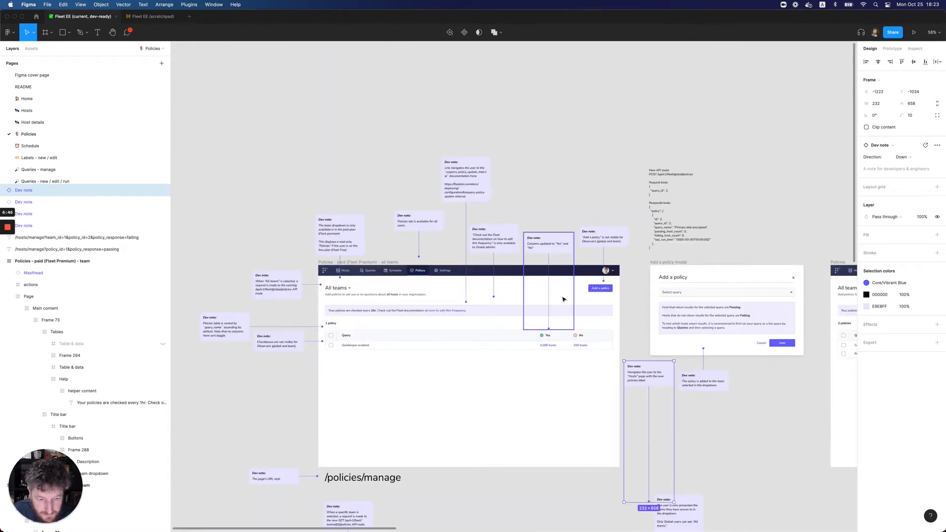
scroll(563, 297, right, 3)
scroll(486, 381, right, 2)
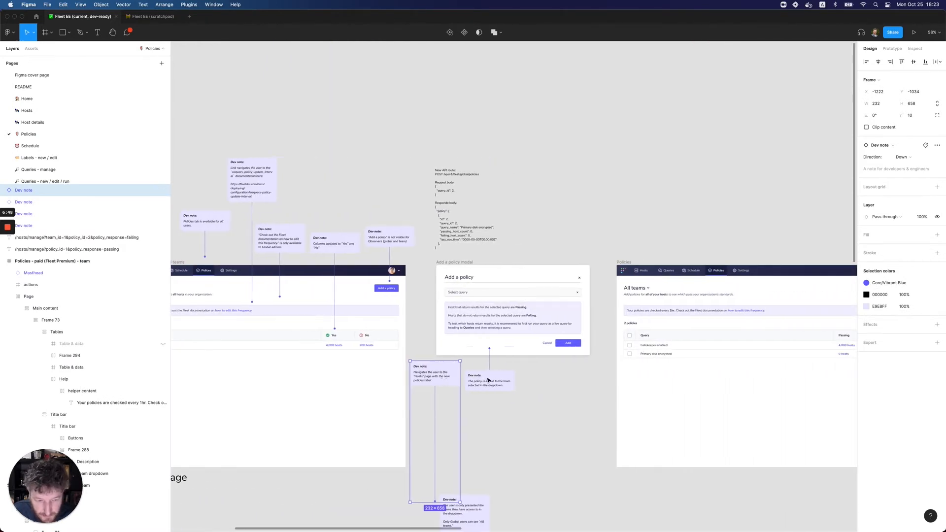
key(super+minus)
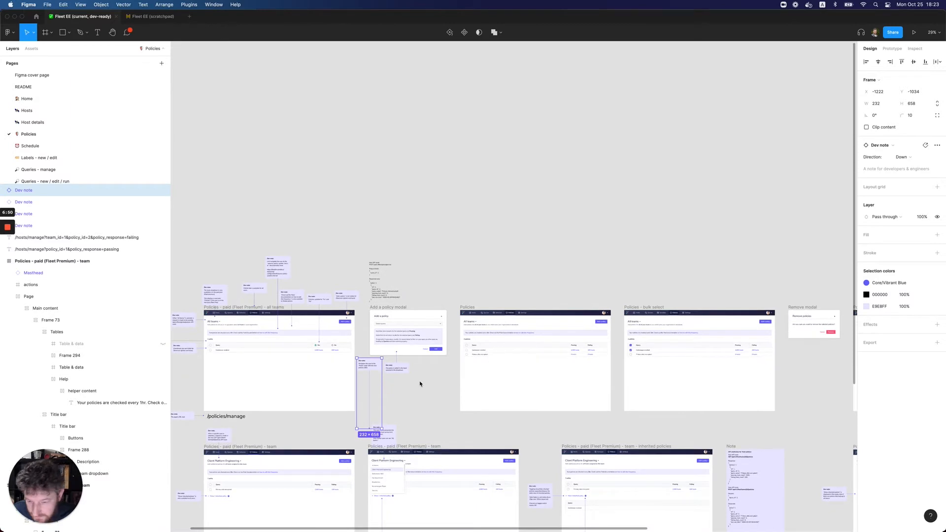
Shift the upper row from the Add a policy modal through the error state frame, with its notes, slightly right to widen the gap
drag(363, 255, 794, 408)
scroll(794, 408, right, 10)
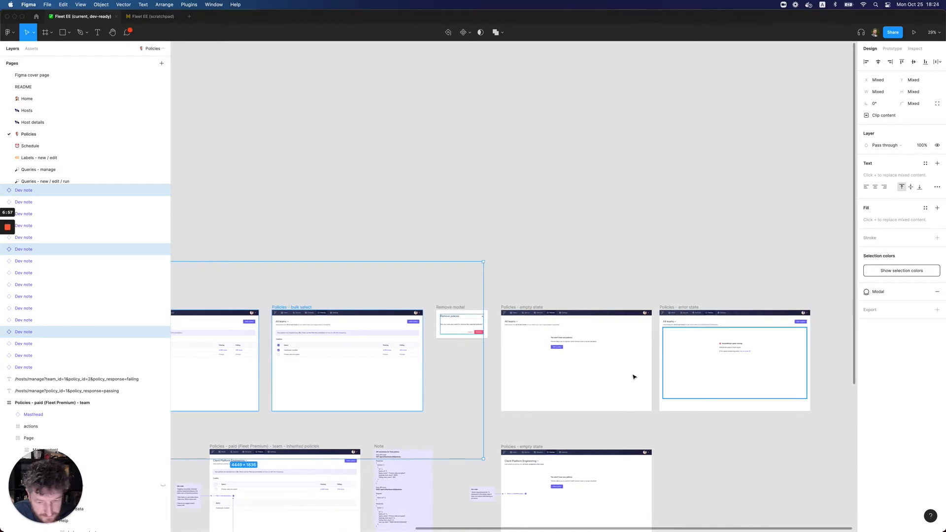
shift+click(542, 315)
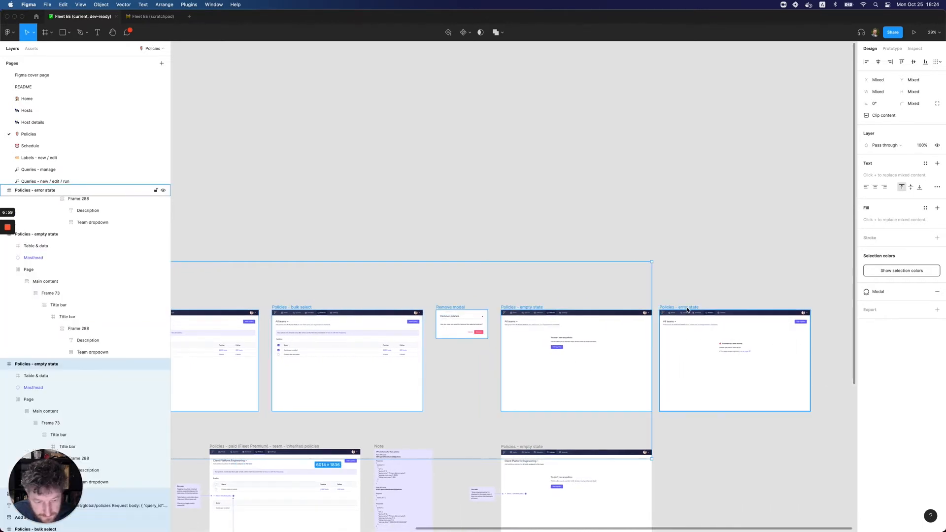
shift+click(675, 318)
scroll(676, 320, right, 4)
scroll(675, 321, left, 16)
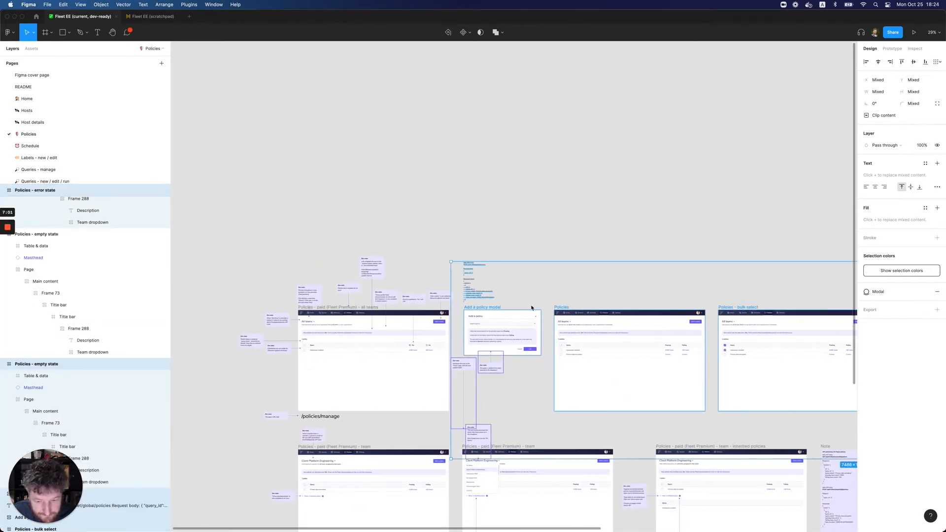
shift+click(487, 438)
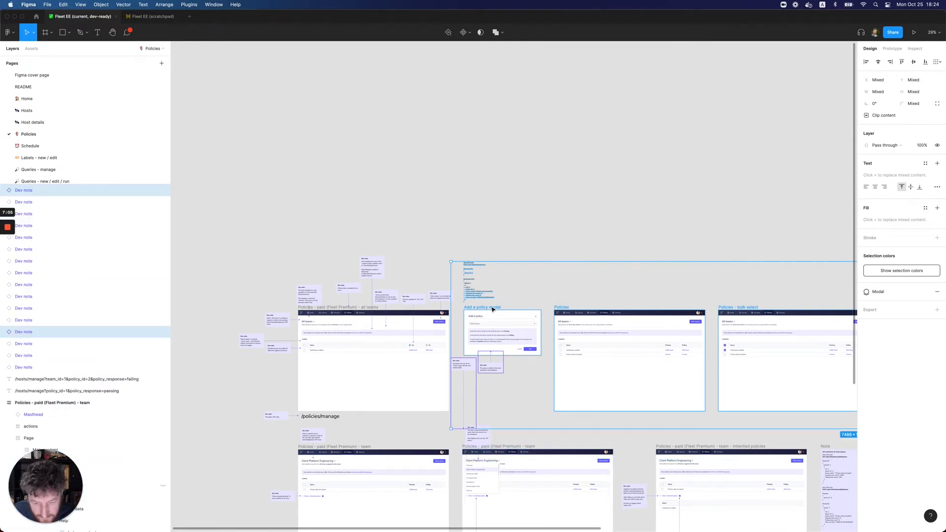
drag(492, 309, 512, 309)
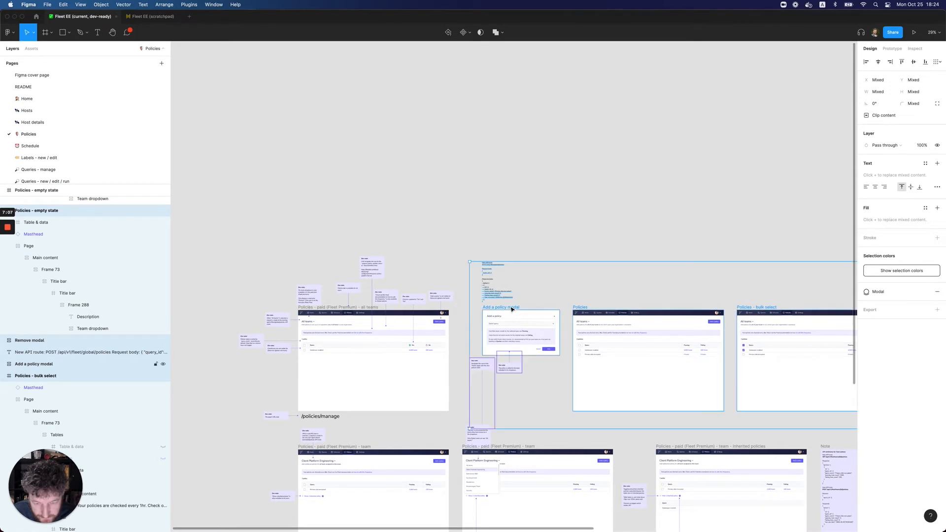
click(458, 329)
Move the "Hosts" page dev note into the gap beside the all teams frame and set its direction to Left
scroll(448, 346, up, 5)
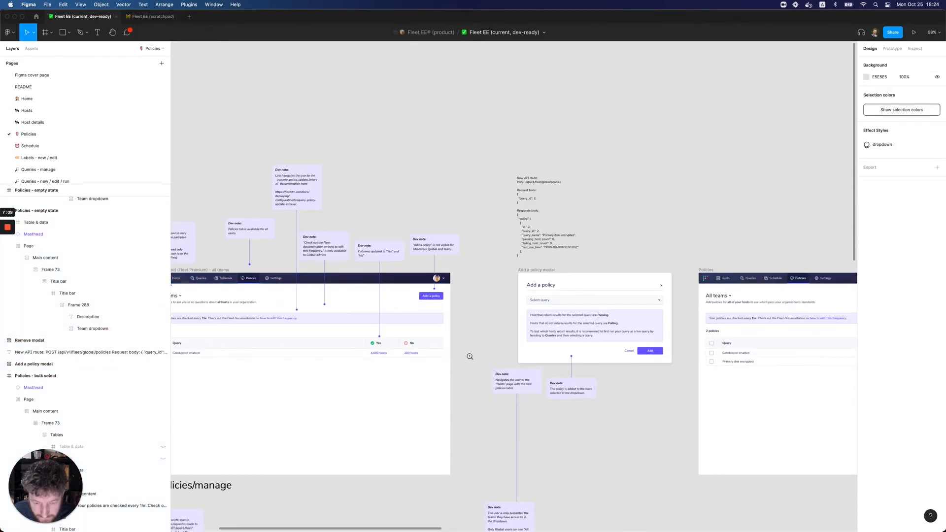
scroll(468, 357, up, 5)
drag(597, 380, 525, 315)
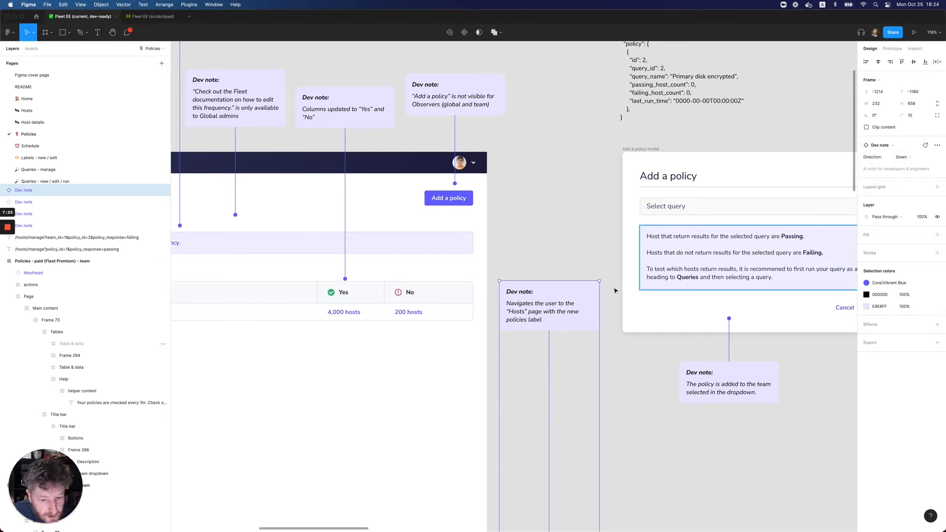
click(917, 159)
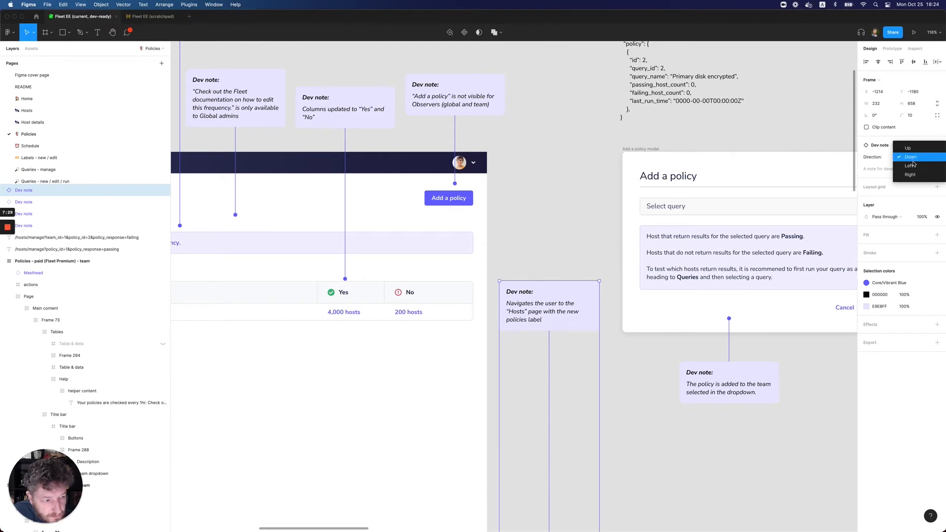
click(912, 165)
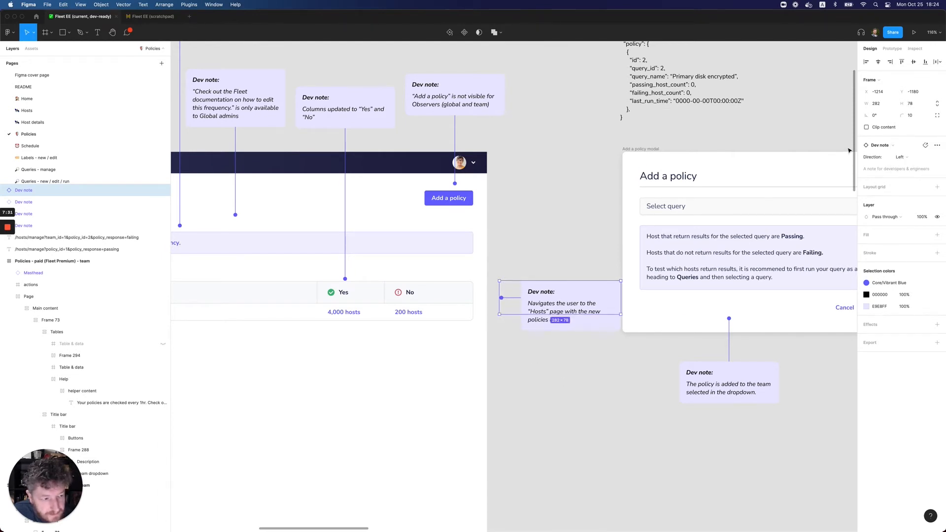
click(911, 163)
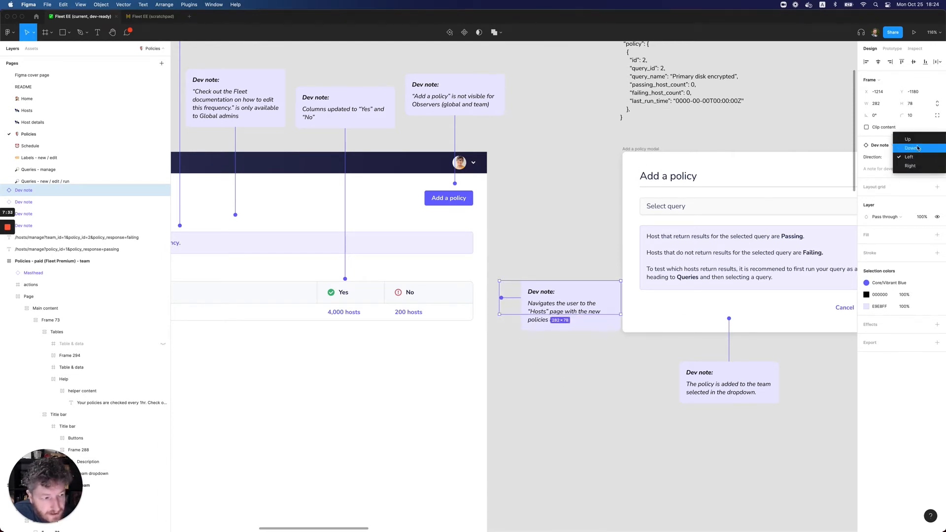
click(914, 157)
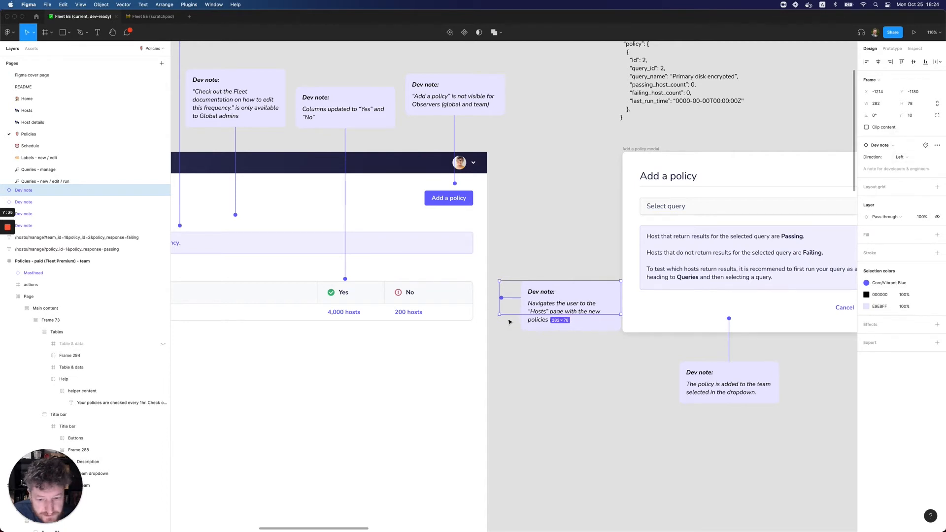
Align the "Hosts" page dev note with the table row and size it to 397 wide so its pointer ends beside "200 hosts"
drag(499, 307, 436, 311)
drag(552, 296, 534, 311)
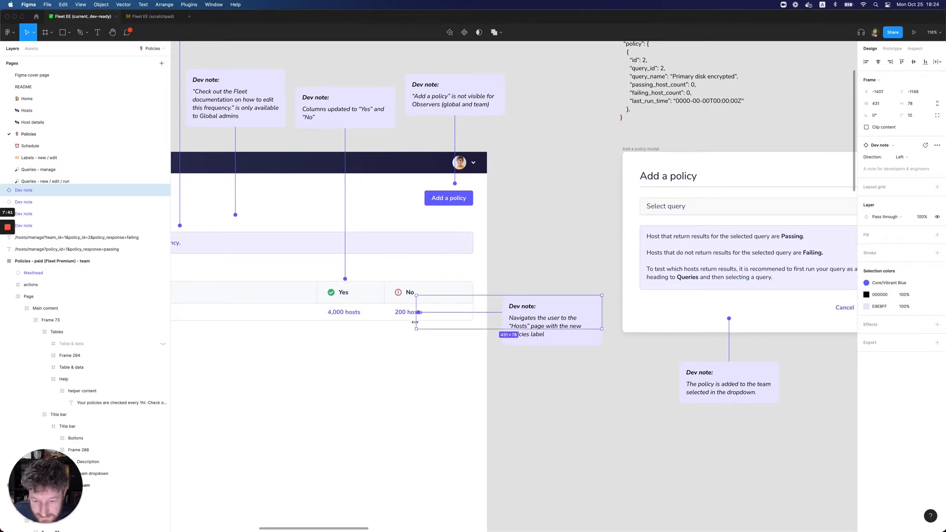
drag(415, 323, 432, 320)
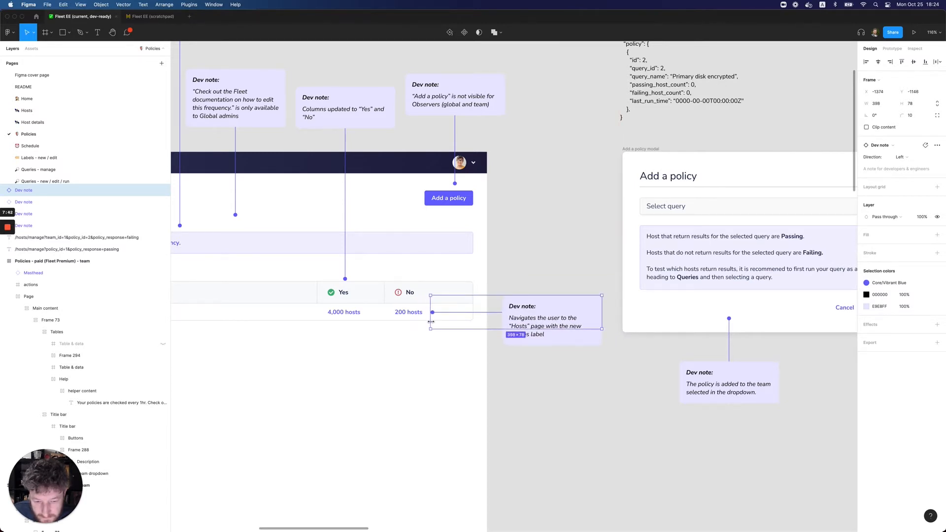
click(564, 361)
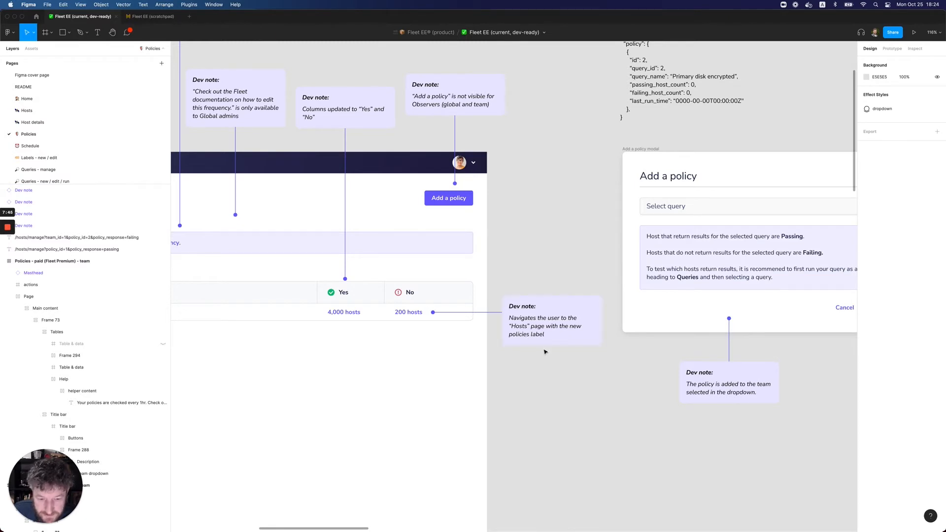
Compare the updated all teams frame with the scratchpad version, check its remaining column dev note, and return to the dev-ready file
scroll(530, 341, up, 2)
scroll(531, 341, left, 5)
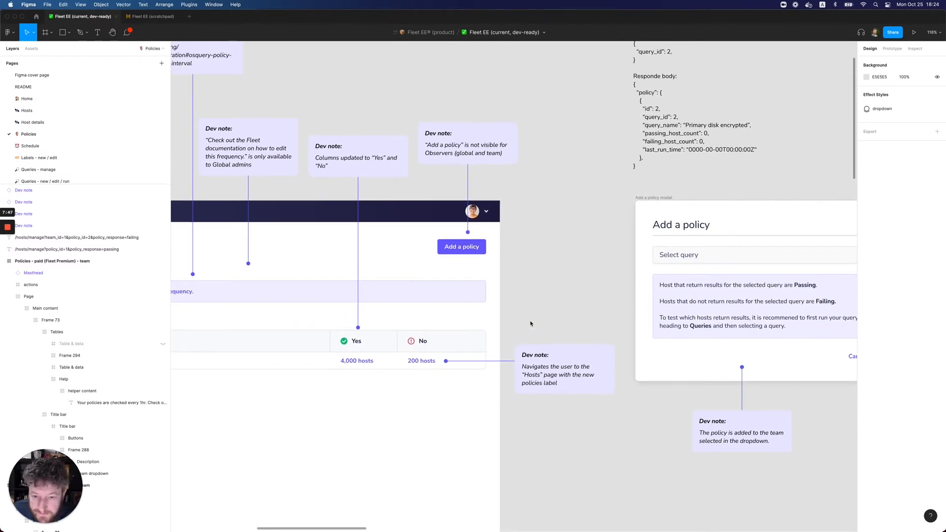
scroll(422, 246, down, 5)
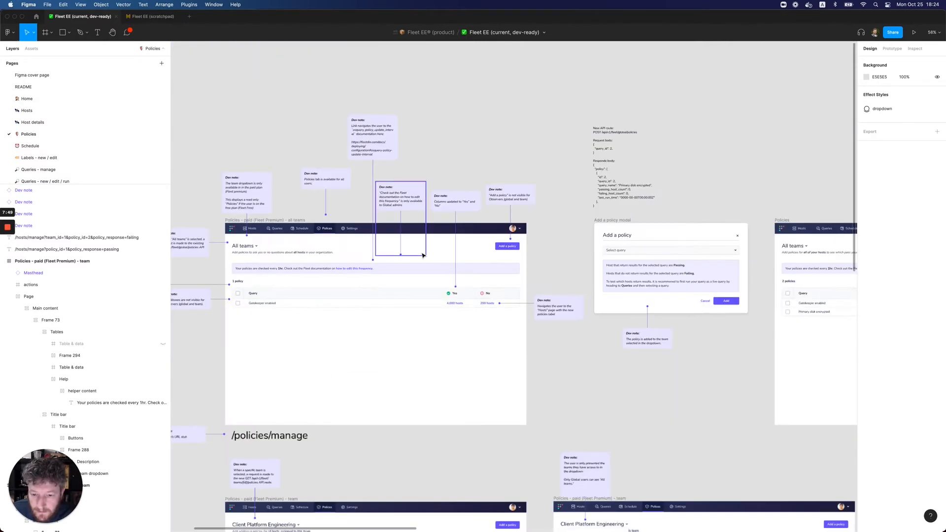
scroll(423, 252, left, 2)
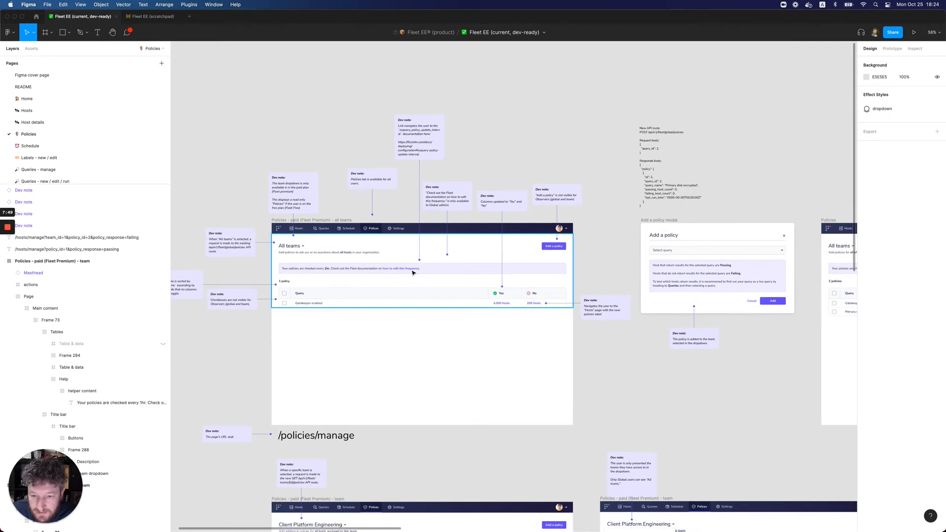
click(152, 16)
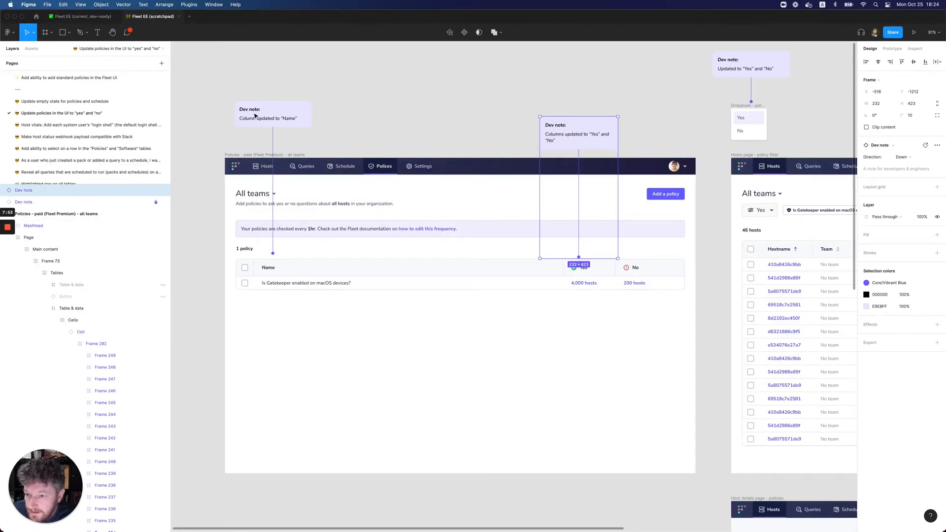
click(205, 147)
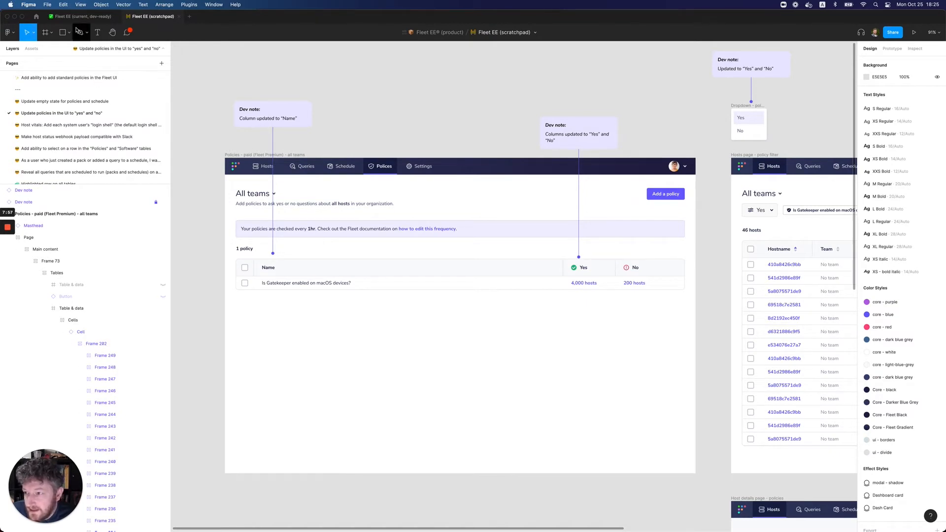
click(83, 16)
Change the "Query" column title in the dev-ready all teams table to "Name"
scroll(293, 296, up, 5)
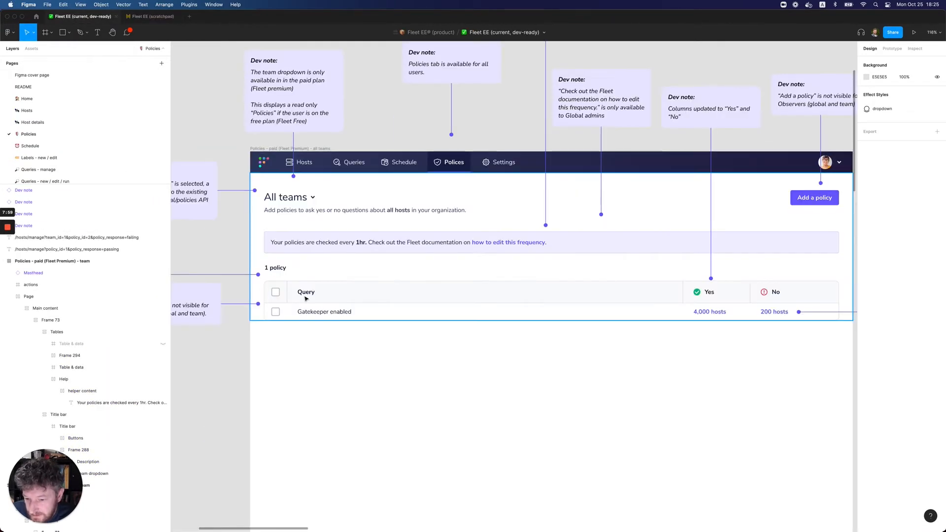
click(306, 294)
double_click(307, 293)
double_click(306, 292)
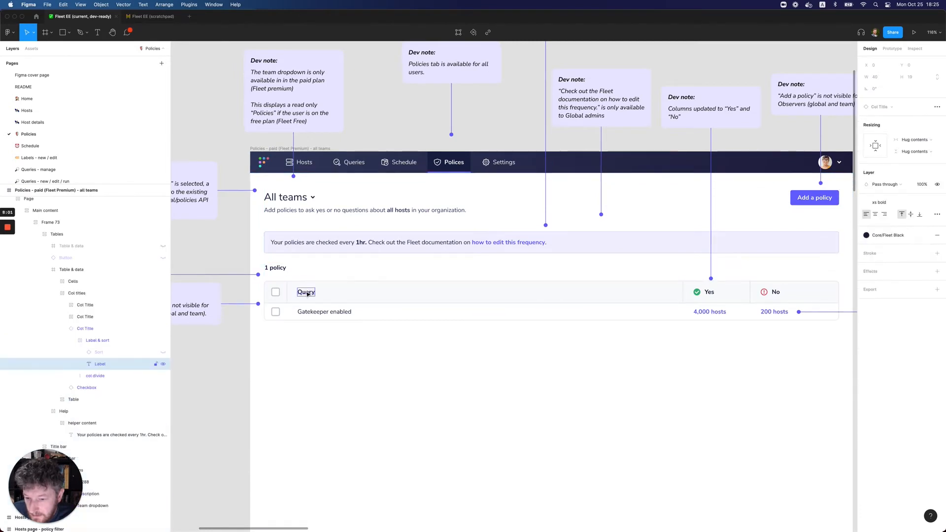
text(Name)
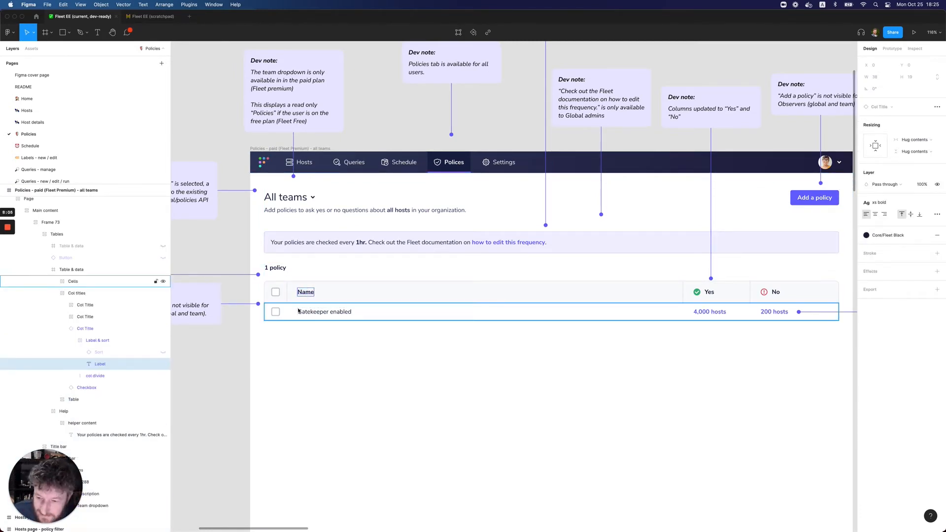
Shift the team dropdown dev note left to X -2724 above the all teams frame, clearing room over the "Name" column
click(212, 362)
scroll(278, 337, left, 2)
scroll(279, 337, left, 2)
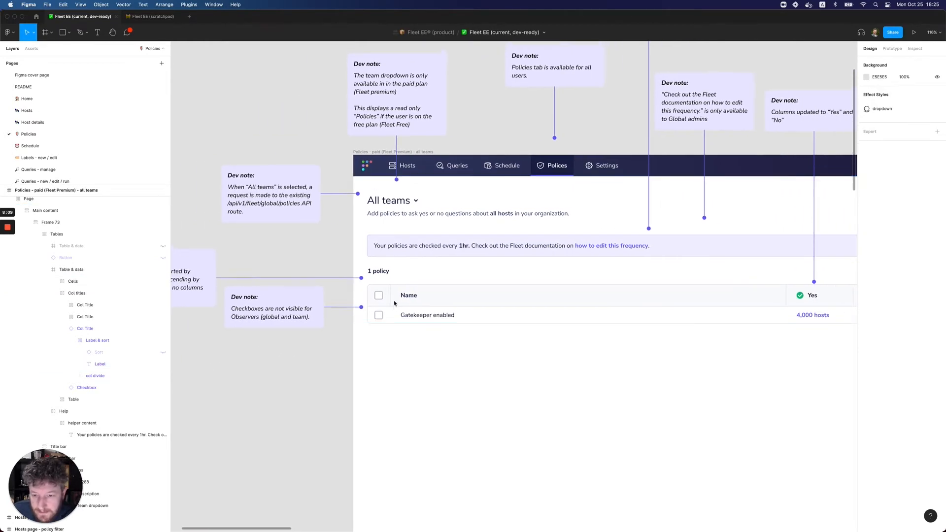
scroll(345, 320, up, 1)
scroll(422, 264, down, 5)
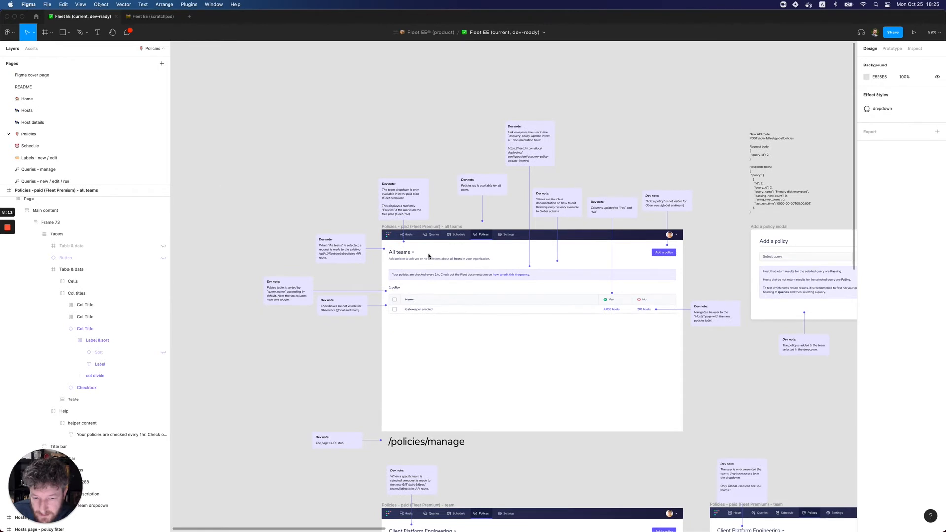
scroll(422, 263, up, 5)
scroll(387, 187, up, 2)
click(387, 188)
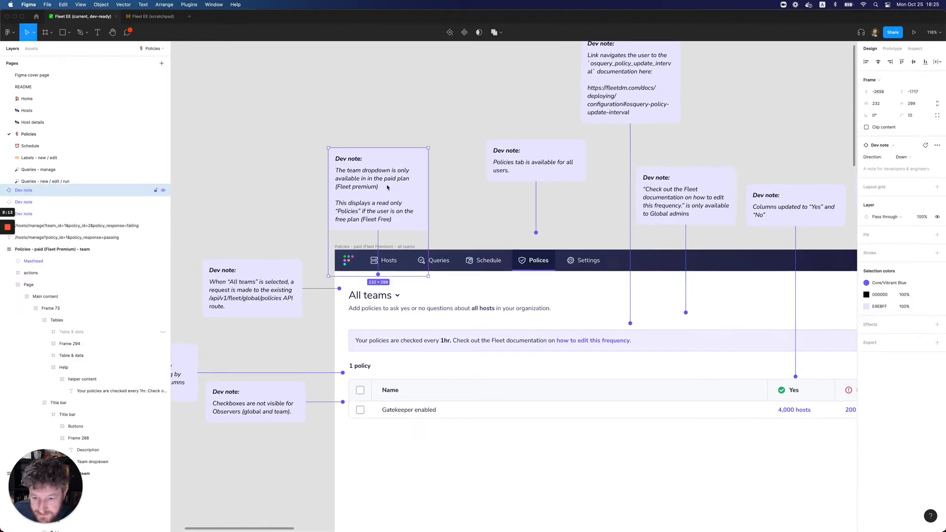
drag(384, 187, 361, 188)
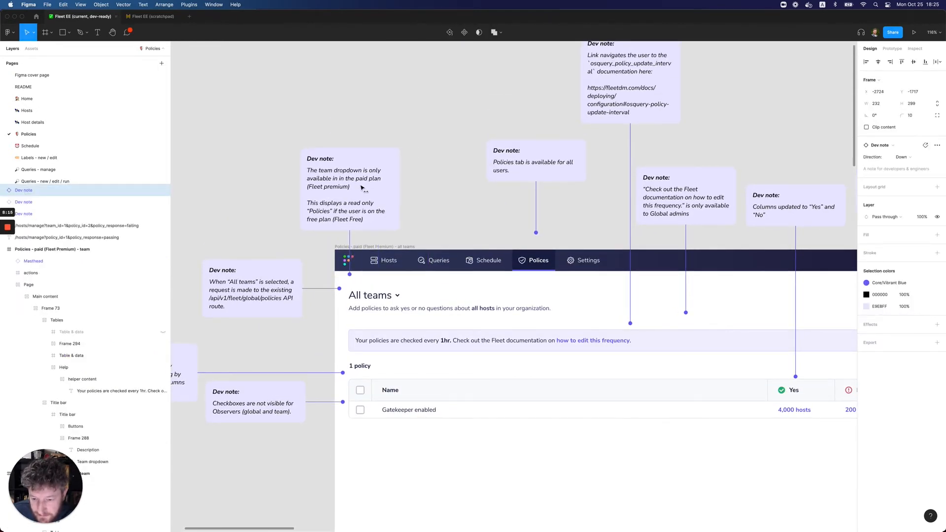
Insert a "Dev note" component above the all teams frame and set its direction to Down
click(30, 48)
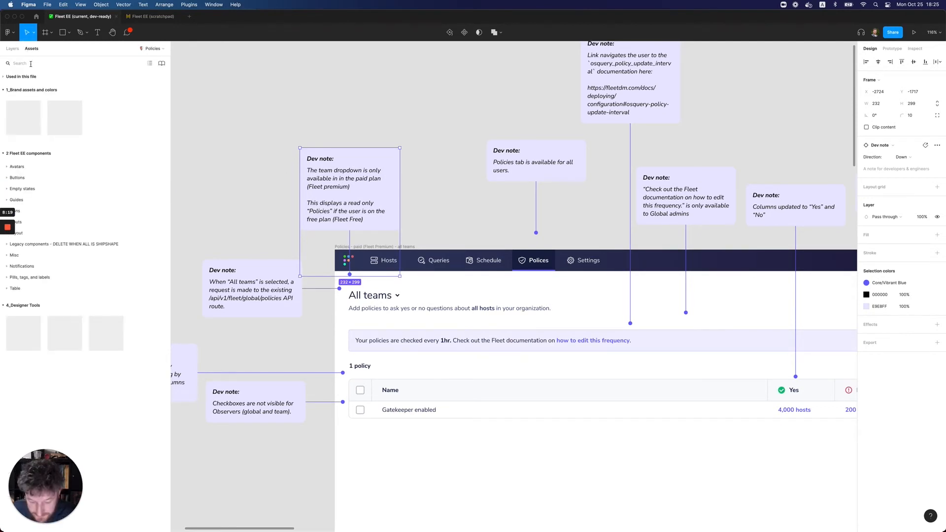
text(dev note)
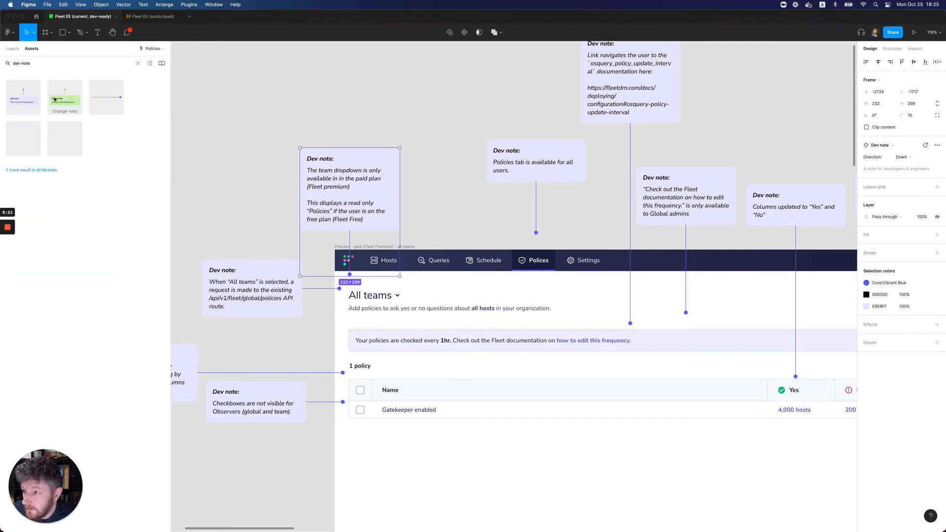
drag(23, 101, 416, 112)
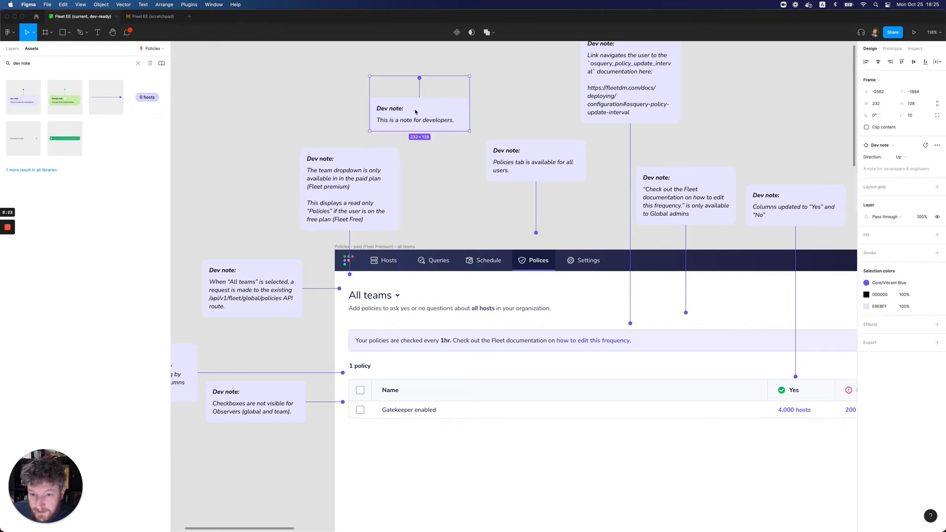
click(911, 157)
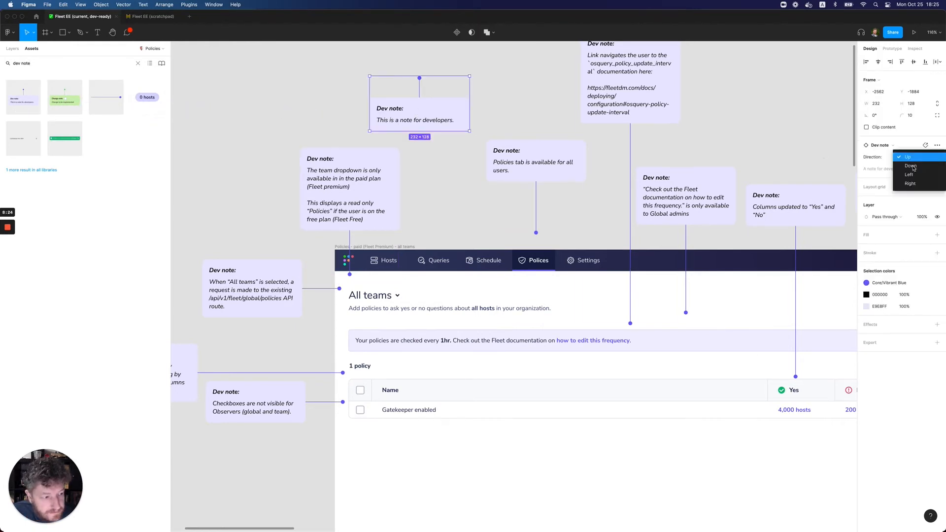
click(913, 168)
Position the new dev note over the "Name" column and stretch it to 657 tall so its pointer ends beside the column title
drag(436, 101, 433, 134)
drag(426, 170, 434, 391)
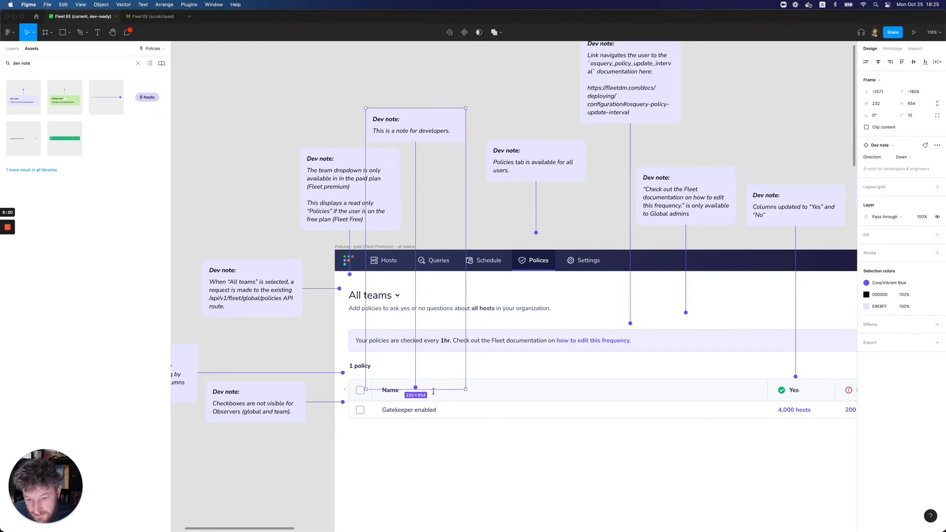
drag(431, 131, 422, 131)
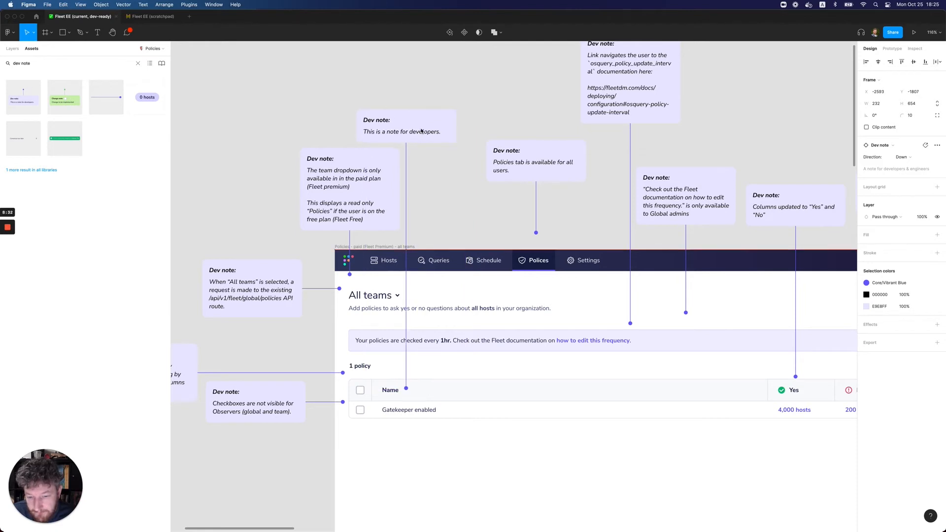
drag(434, 388, 434, 392)
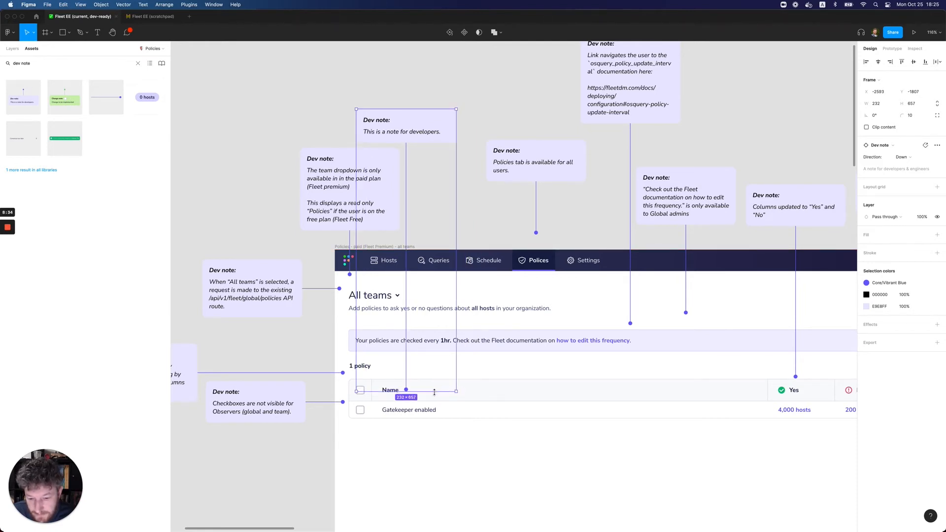
Check the column note's wording in the scratchpad and change the new dev note's text to Column updated to “name”
click(149, 16)
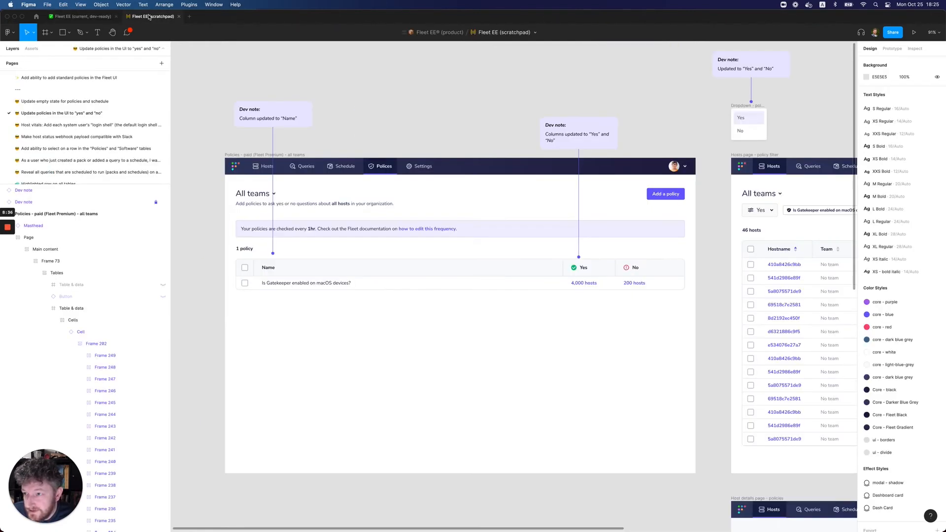
click(96, 19)
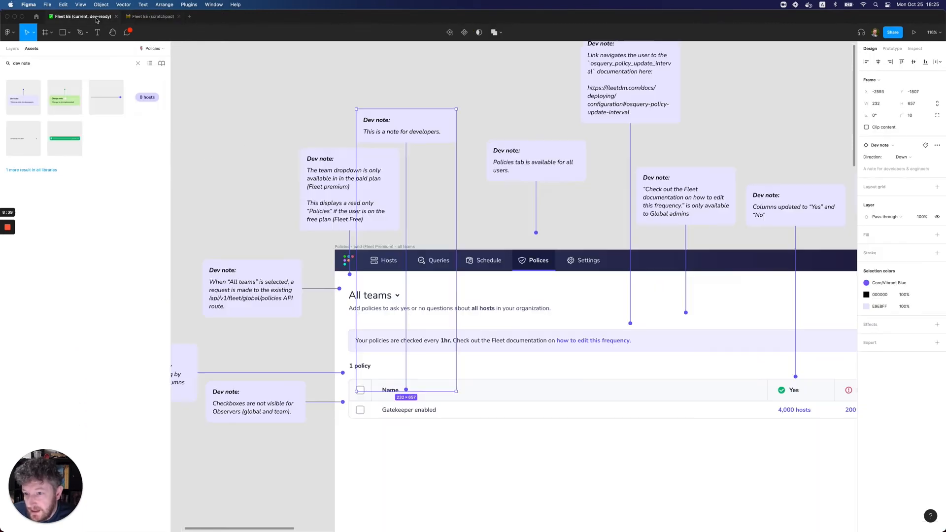
double_click(400, 132)
double_click(401, 131)
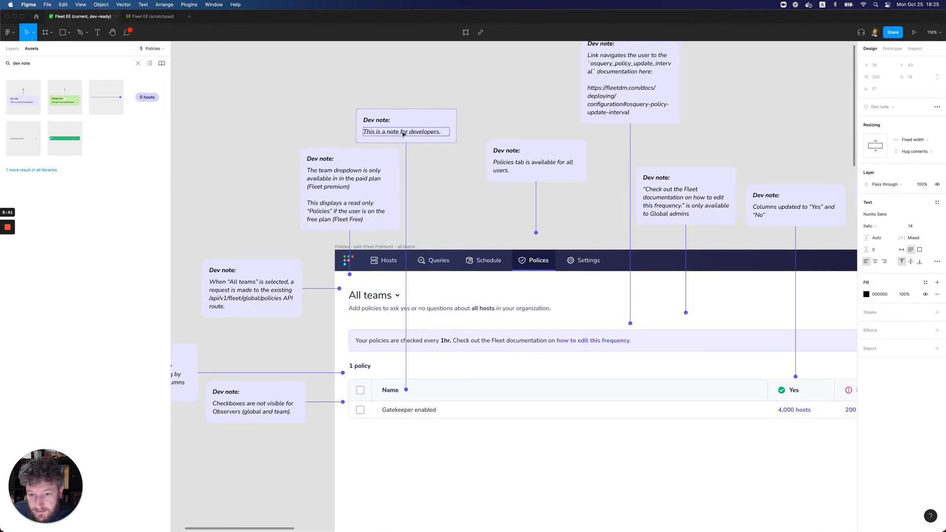
text(Column updated to)
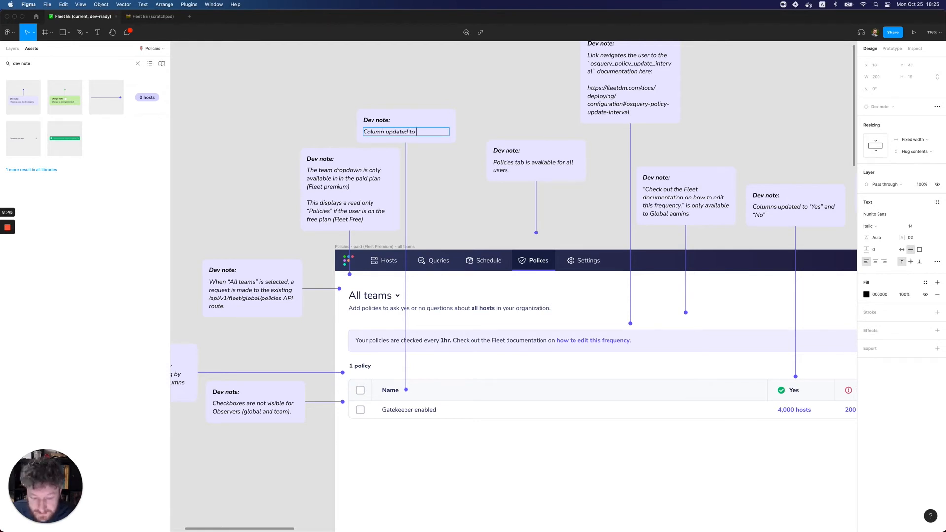
text( “name”)
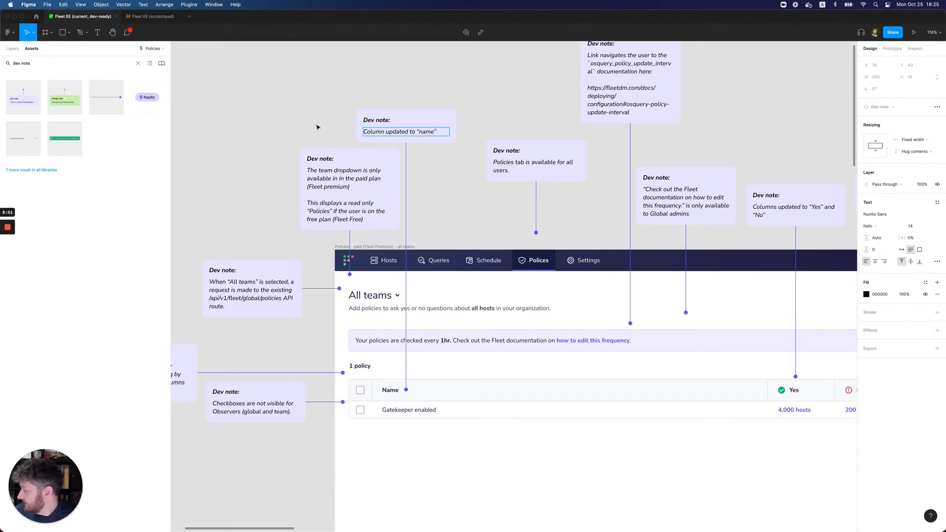
key(Escape)
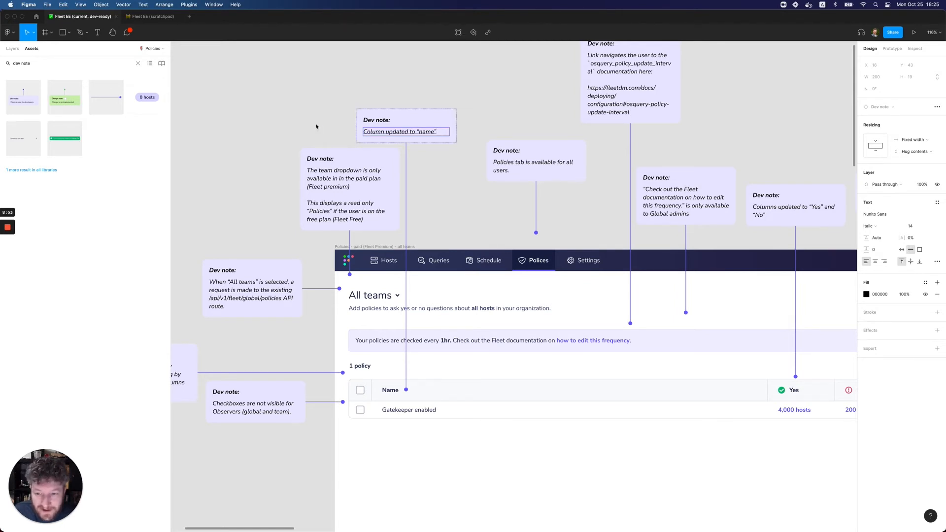
click(316, 126)
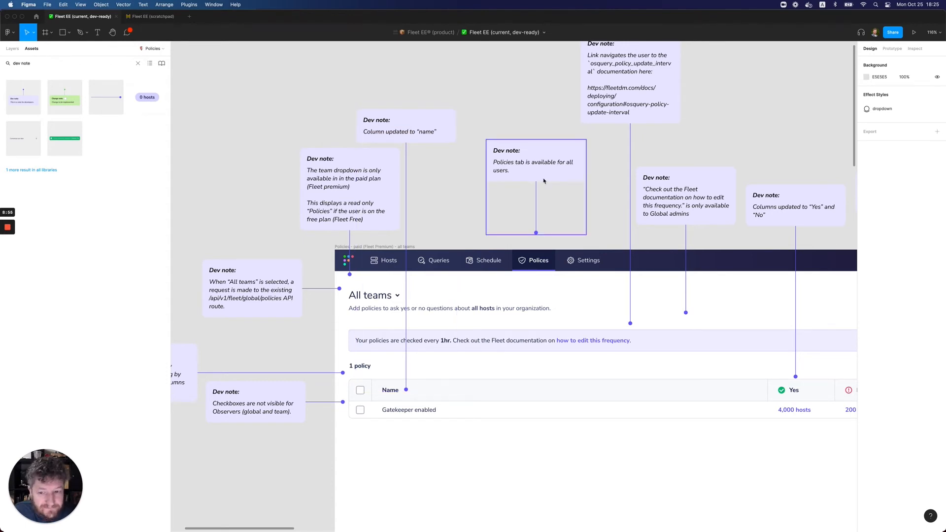
Review the scratchpad's "Hosts page - policy filter" frame and look through the dev-ready Policies page for the frames that need matching changes
click(147, 17)
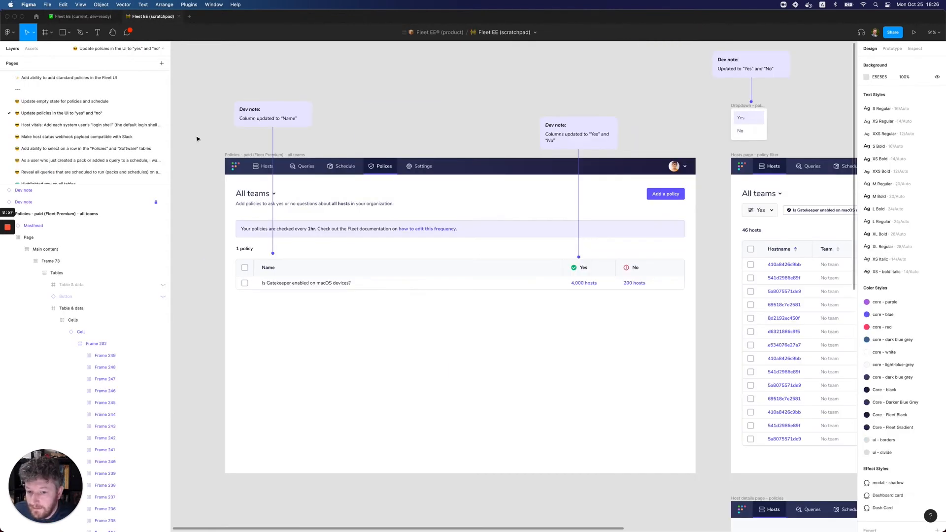
scroll(245, 185, right, 5)
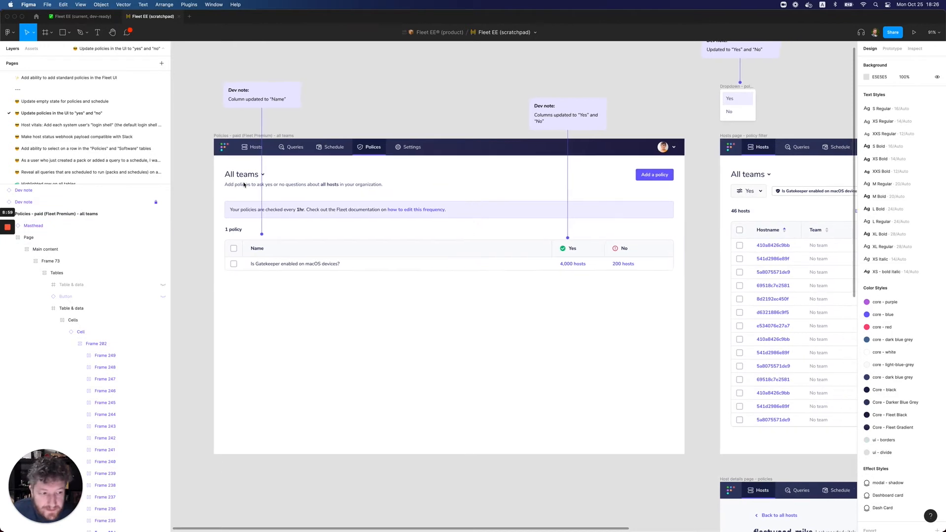
scroll(246, 183, right, 10)
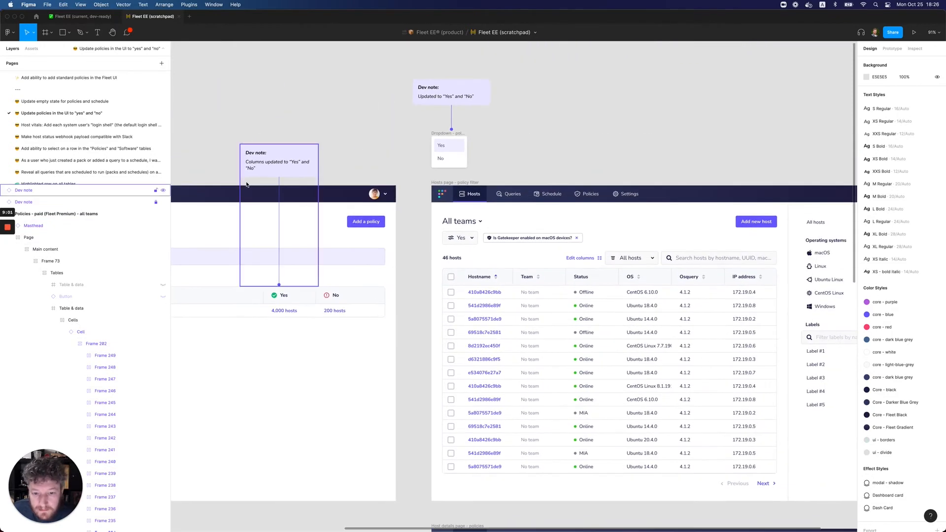
scroll(276, 185, right, 2)
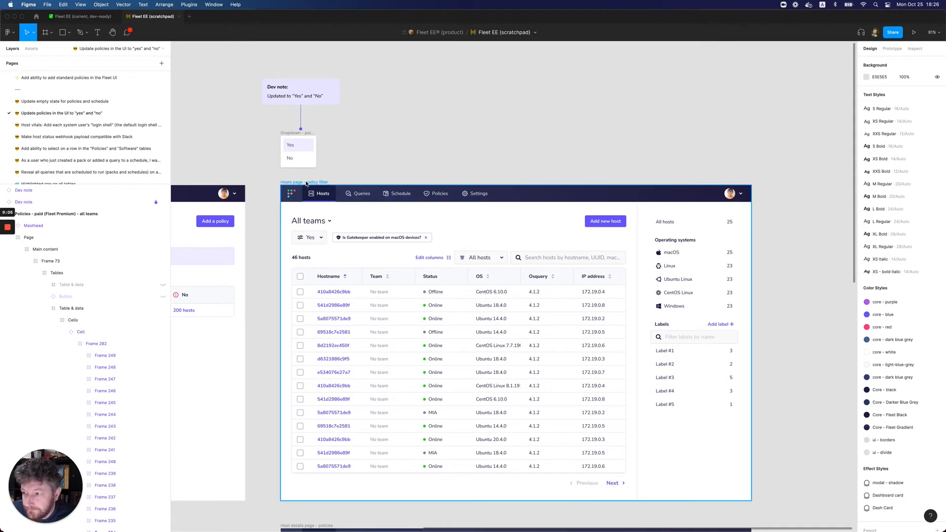
click(62, 16)
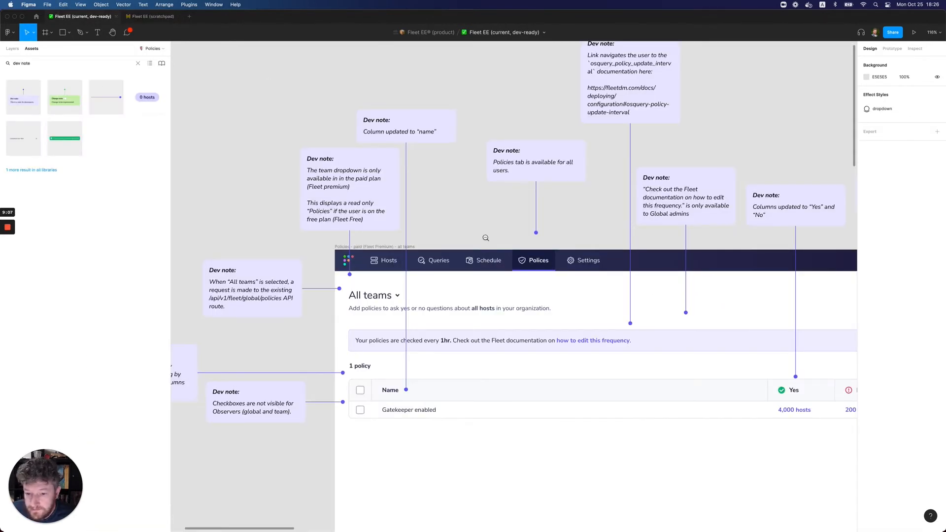
scroll(485, 238, down, 10)
scroll(462, 261, right, 3)
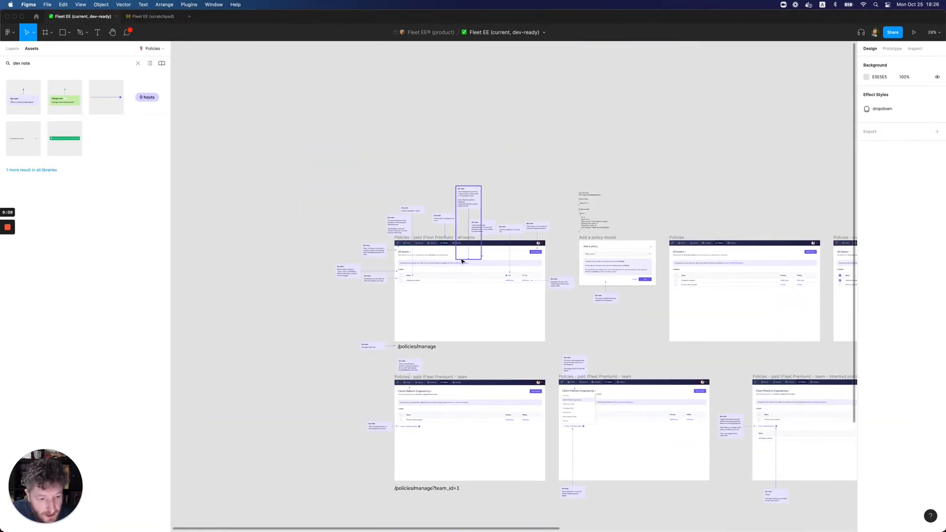
scroll(444, 274, up, 5)
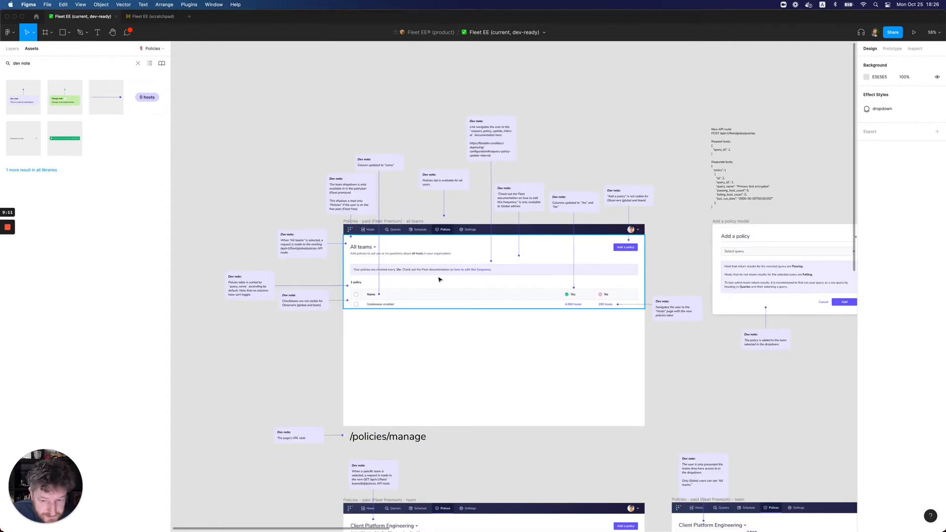
scroll(437, 274, right, 6)
scroll(438, 274, right, 10)
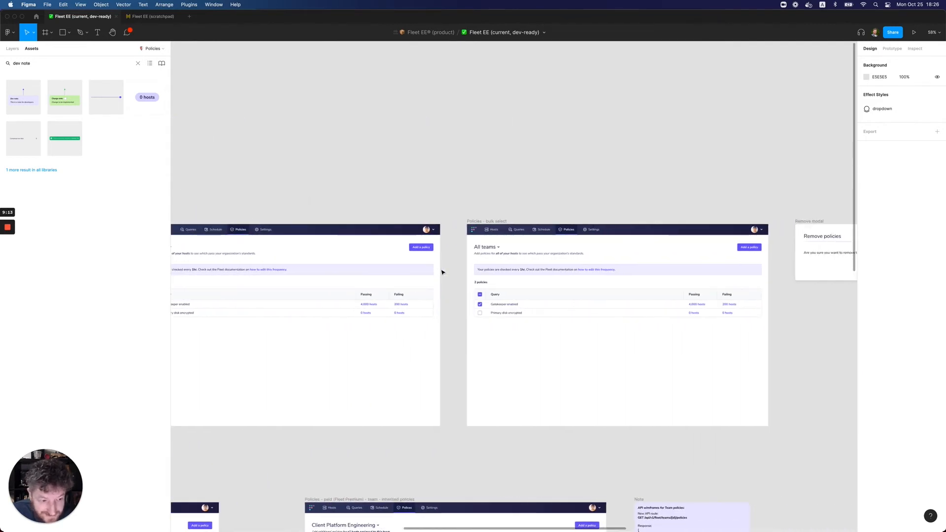
scroll(463, 281, down, 5)
scroll(485, 293, right, 5)
scroll(486, 293, left, 6)
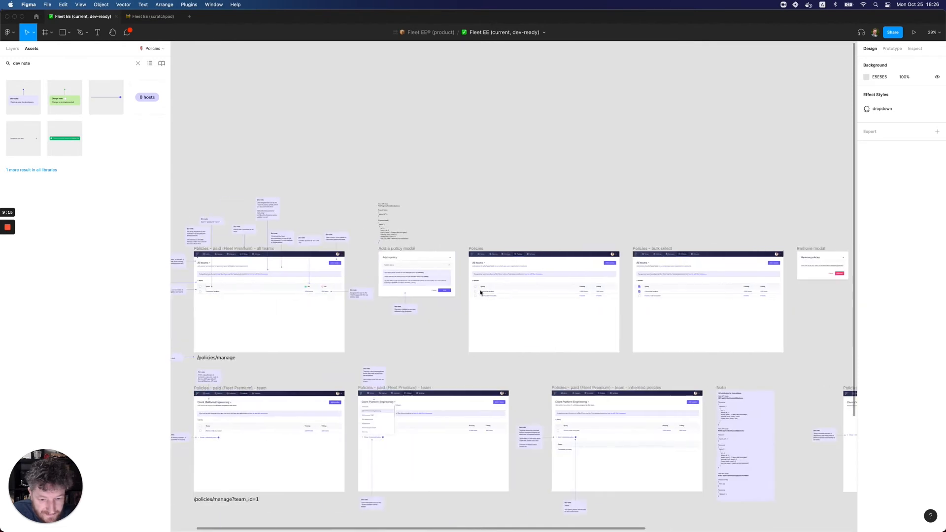
scroll(455, 291, up, 5)
scroll(446, 305, left, 4)
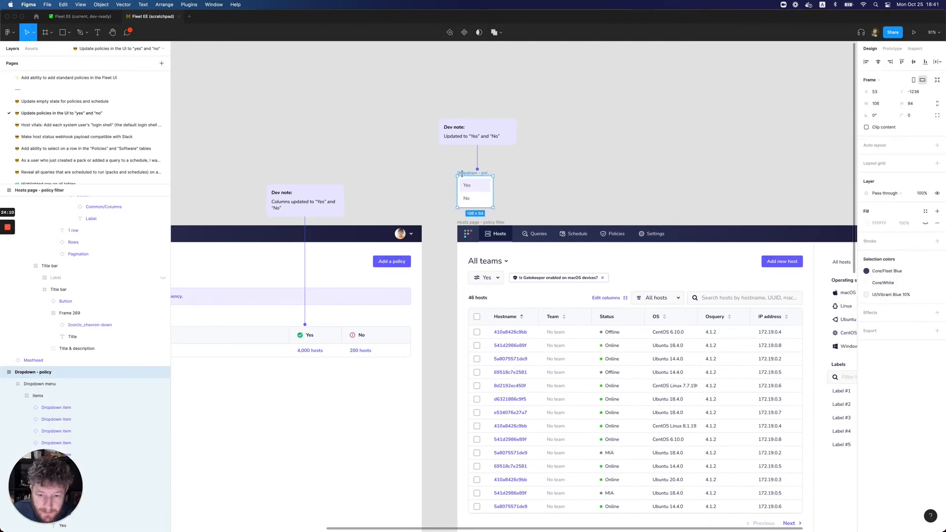
Change the "Passing" filter label to "Yes" in the all teams "Hosts page - policy filter" frame of the dev-ready file
click(83, 17)
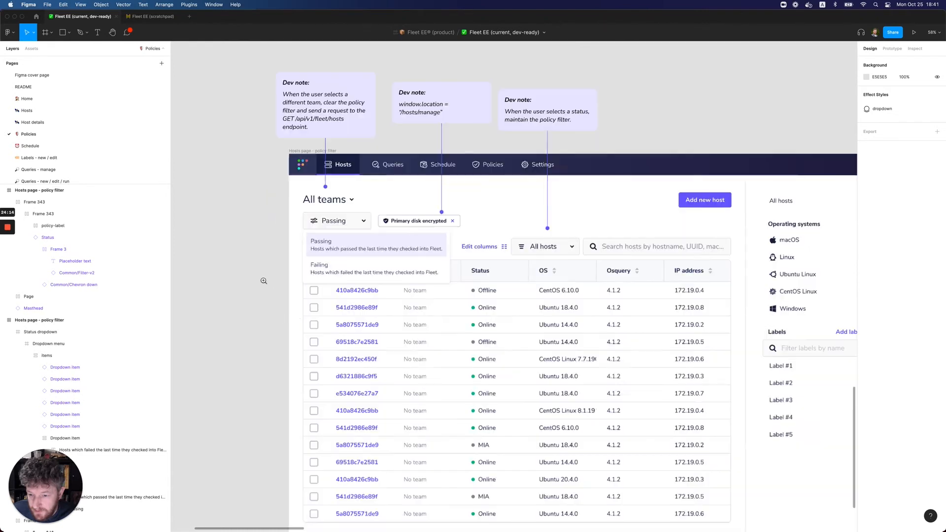
click(257, 291)
scroll(274, 283, left, 2)
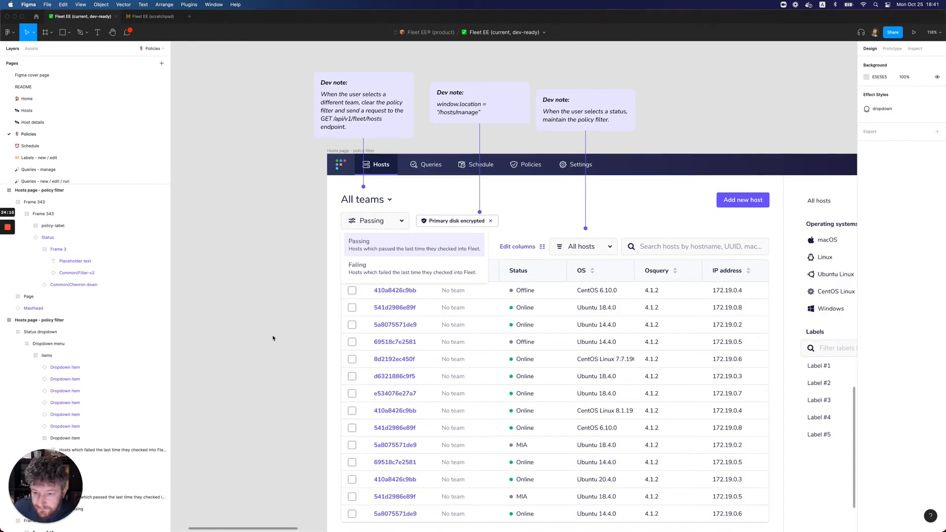
double_click(376, 222)
double_click(375, 222)
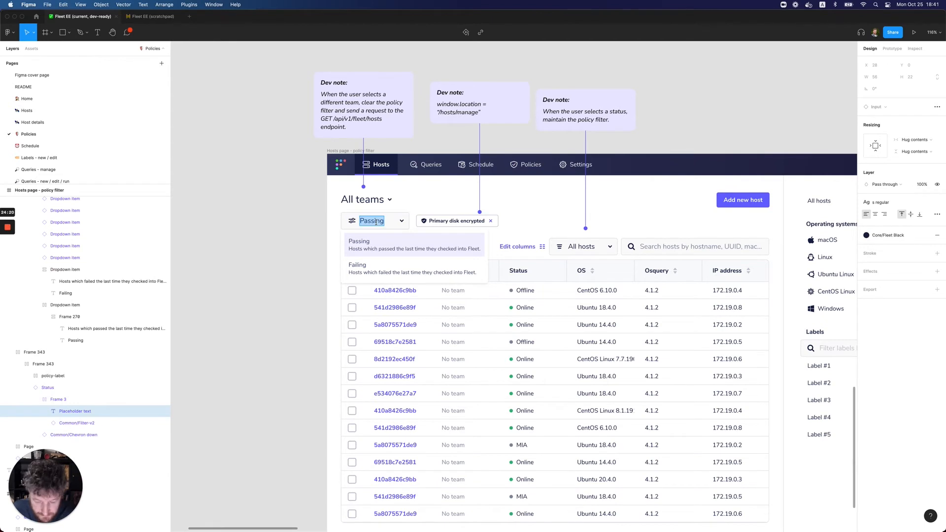
text(Yes)
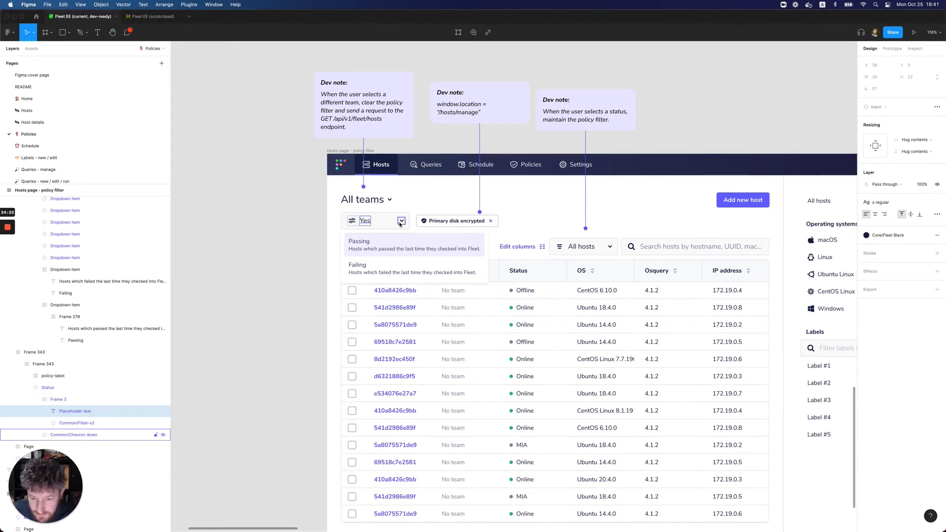
Narrow the "Yes" status filter input on the Hosts page to 90 wide
click(400, 222)
drag(410, 221, 380, 227)
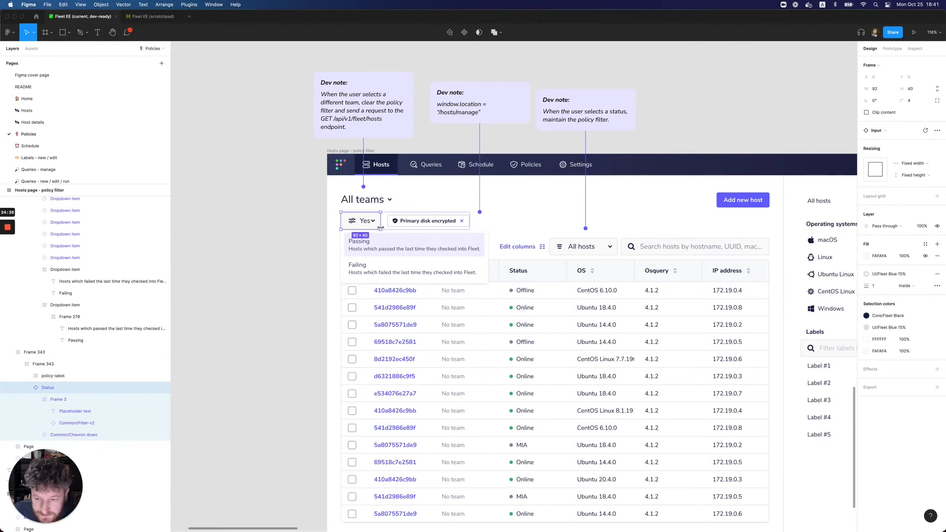
drag(380, 227, 380, 228)
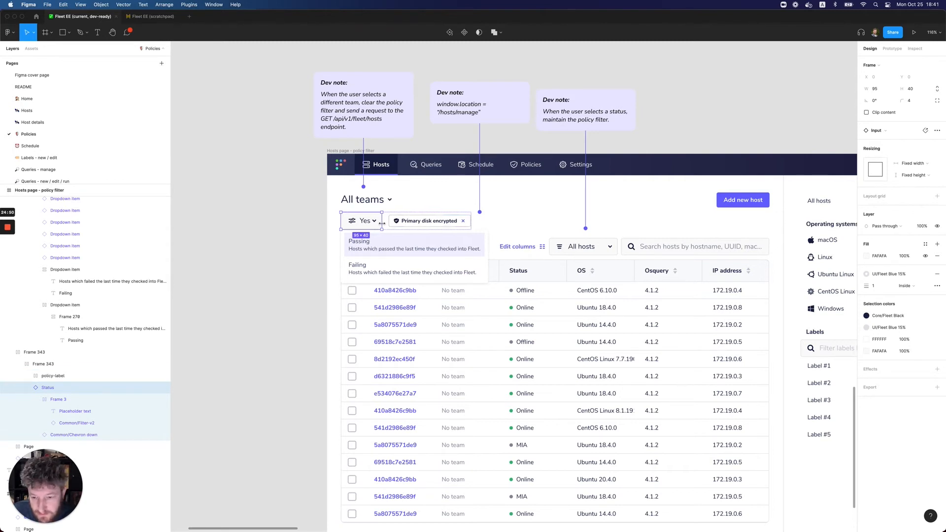
drag(380, 224, 380, 224)
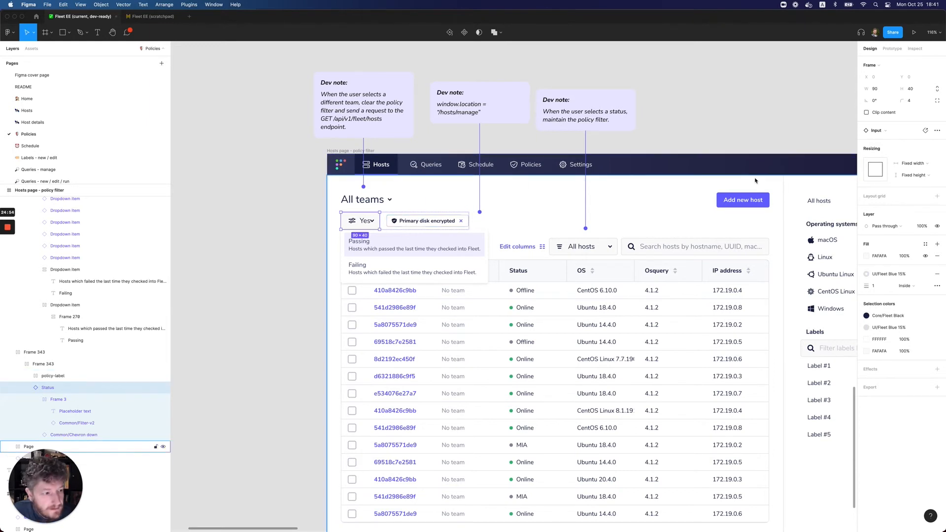
Widen the "Yes" status filter input in the all teams "Hosts page - policy filter" frame to 114
click(883, 91)
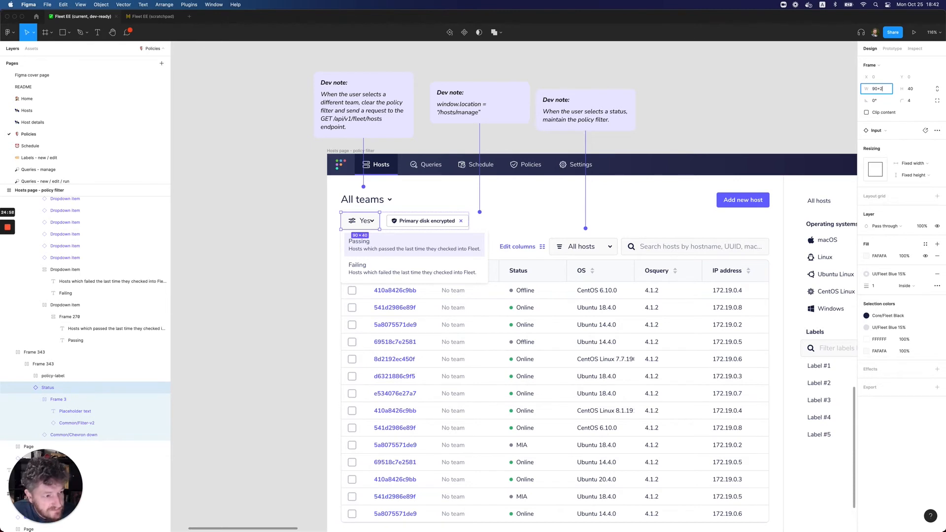
key(Return)
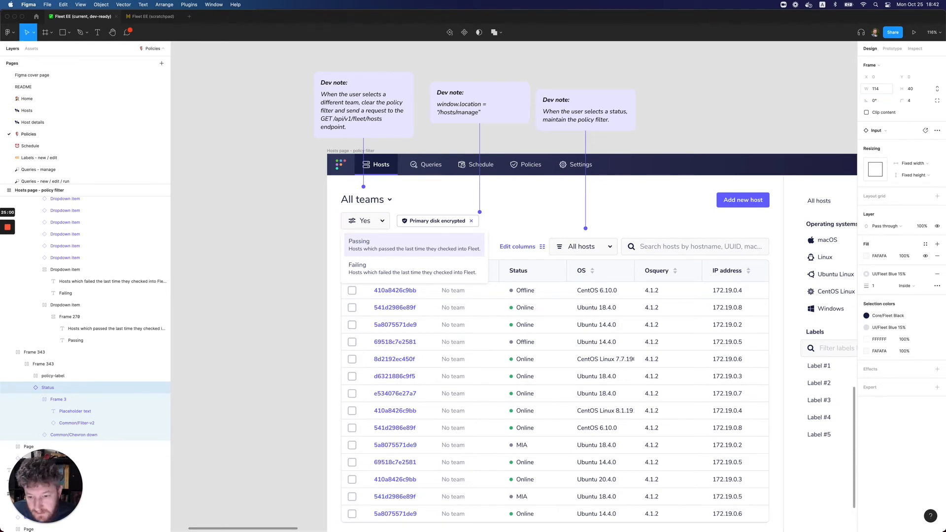
click(311, 252)
scroll(288, 285, right, 2)
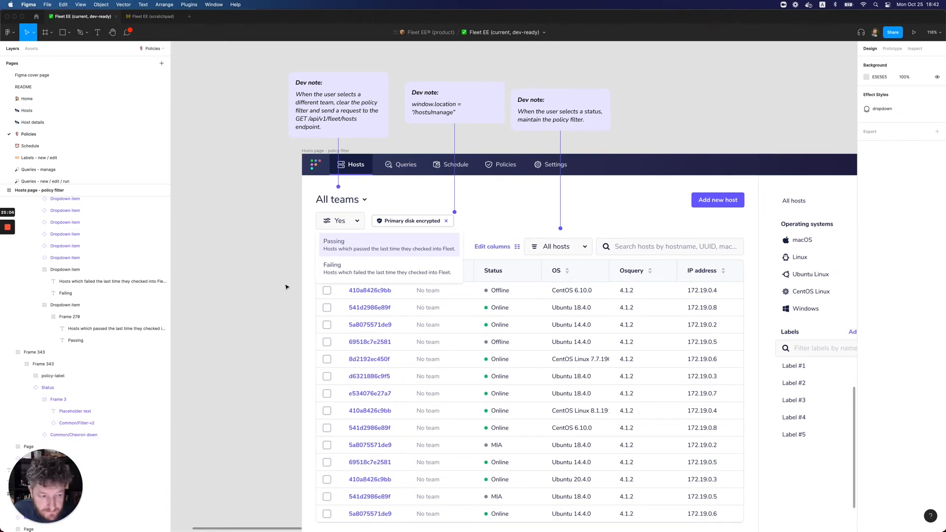
click(357, 220)
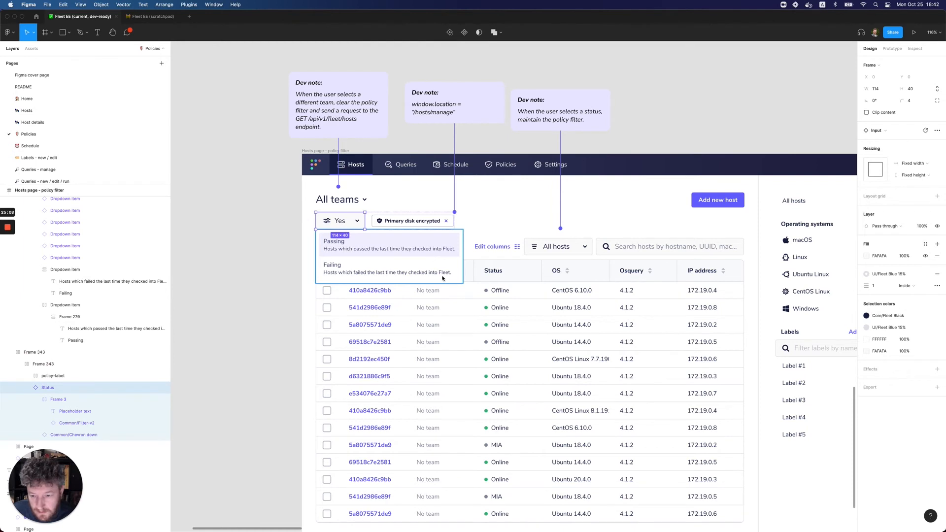
Change the "Failing" filter label to "No" in the Client Platform Engineering "Hosts page - policy filter" frame
scroll(442, 278, right, 15)
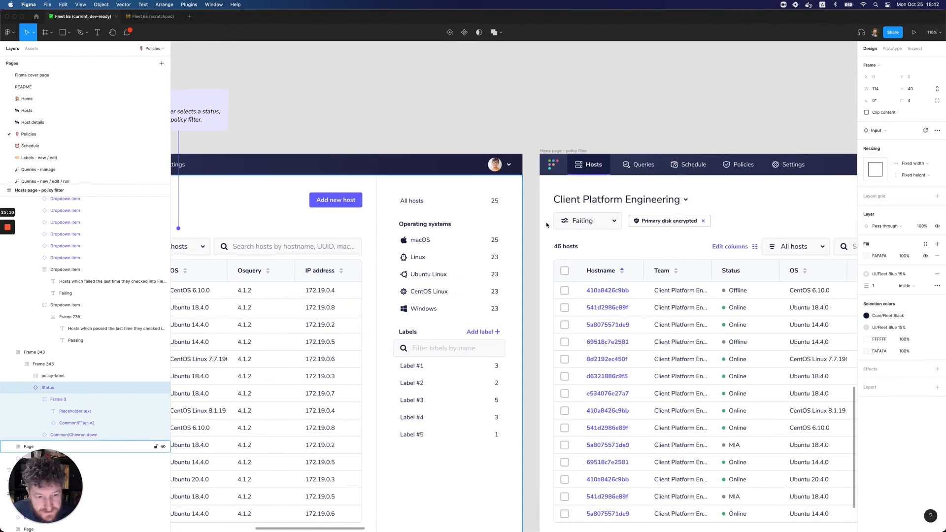
double_click(590, 221)
double_click(590, 221)
double_click(590, 221)
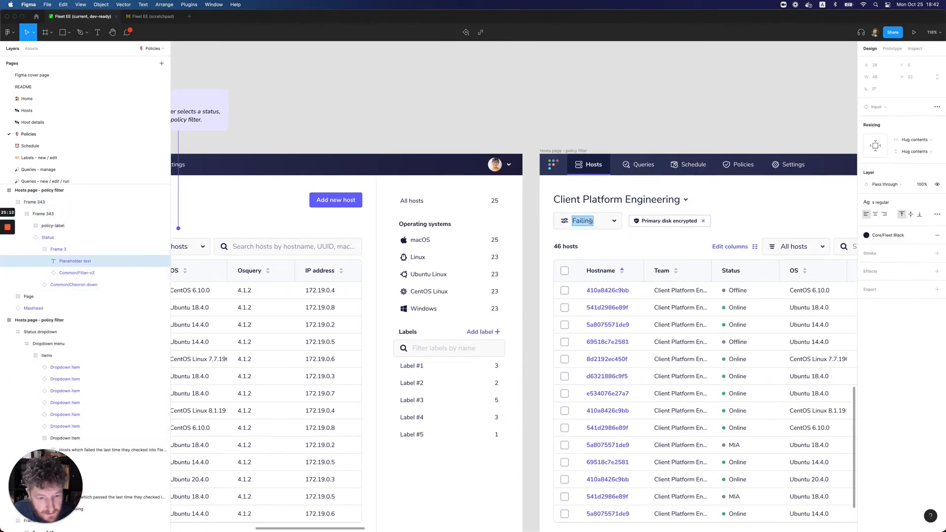
text(No)
Set the width of the "No" status filter input in the Client Platform Engineering frame to 114
click(606, 222)
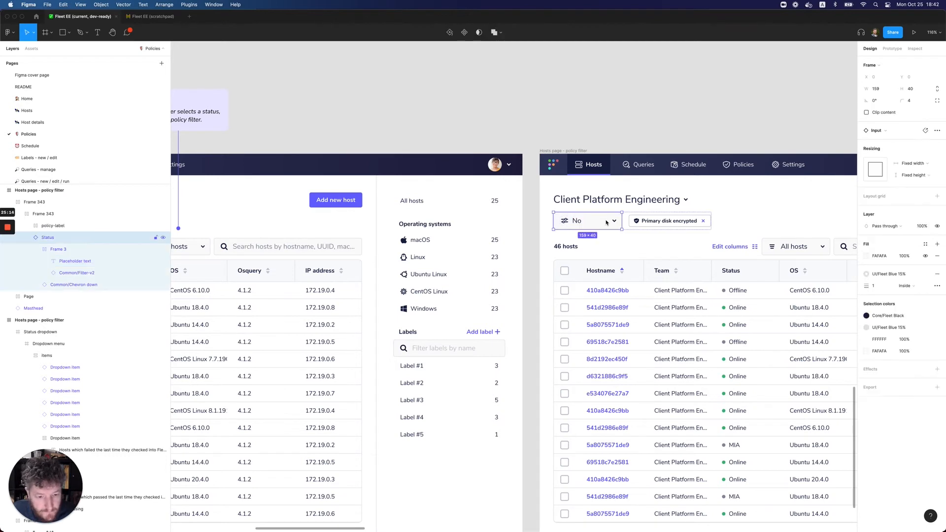
click(882, 91)
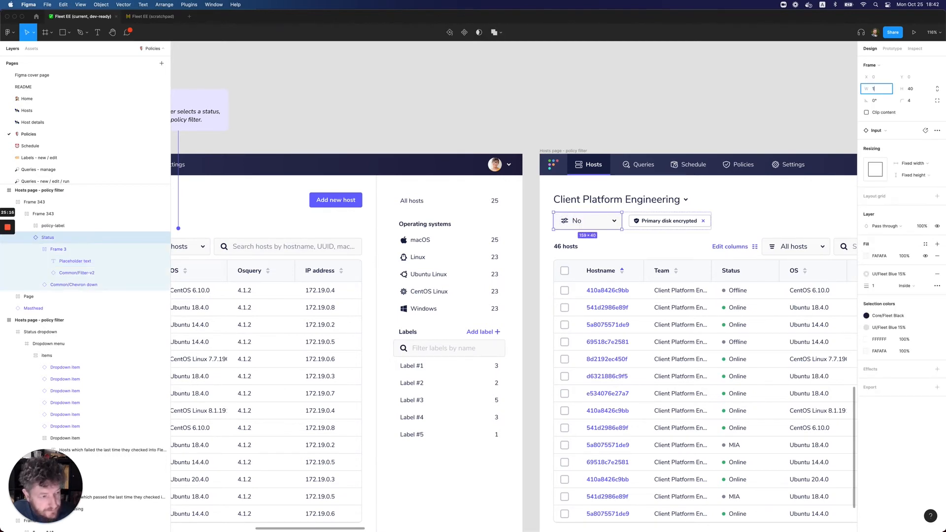
text(114)
key(Return)
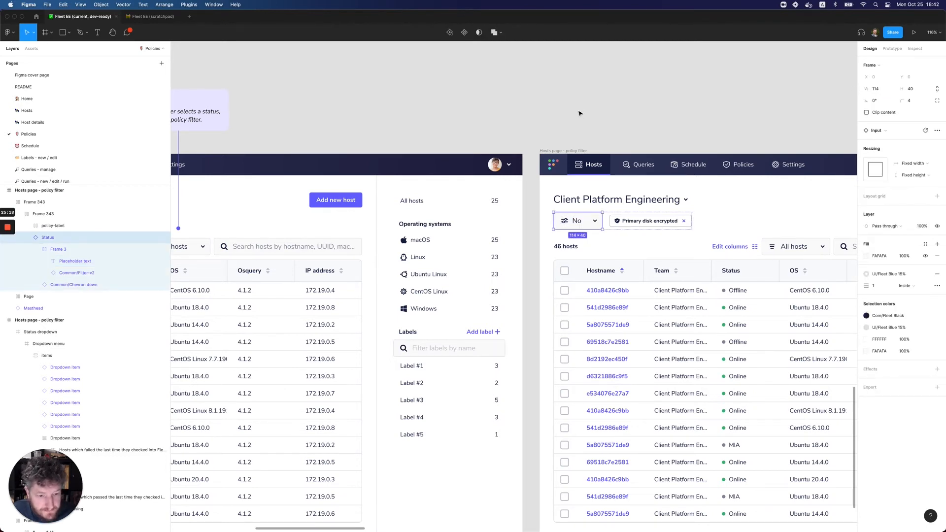
click(579, 113)
Paste the copied "Dropdown - policy" frame into the Status dropdown of the all teams Hosts page
scroll(484, 250, left, 5)
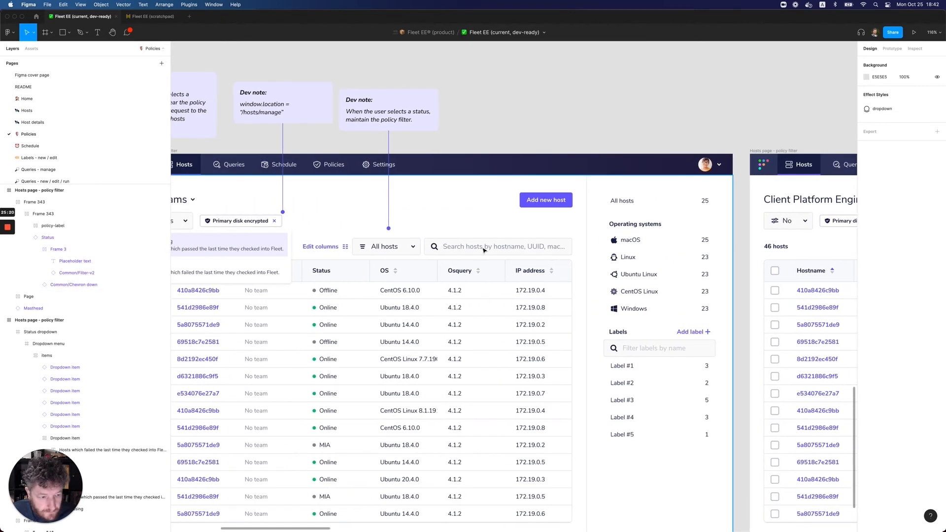
scroll(483, 248, left, 3)
click(290, 248)
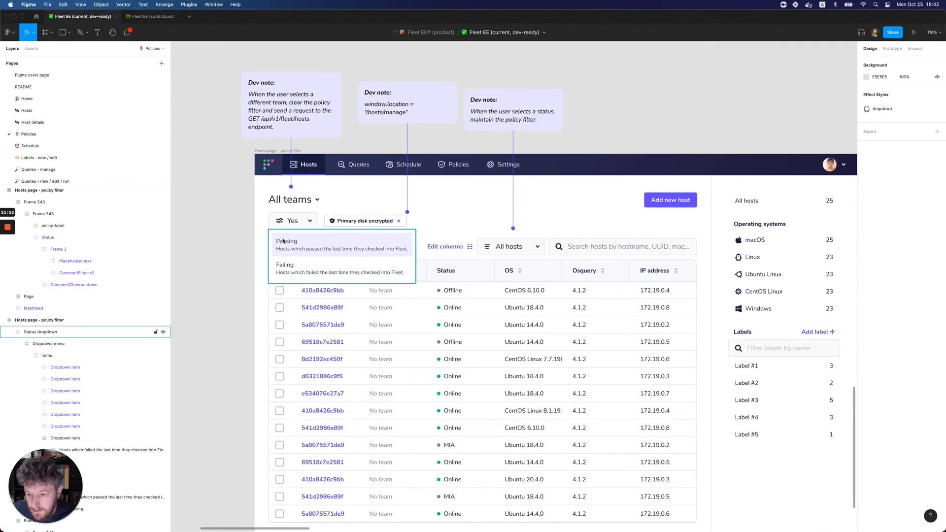
scroll(289, 247, left, 2)
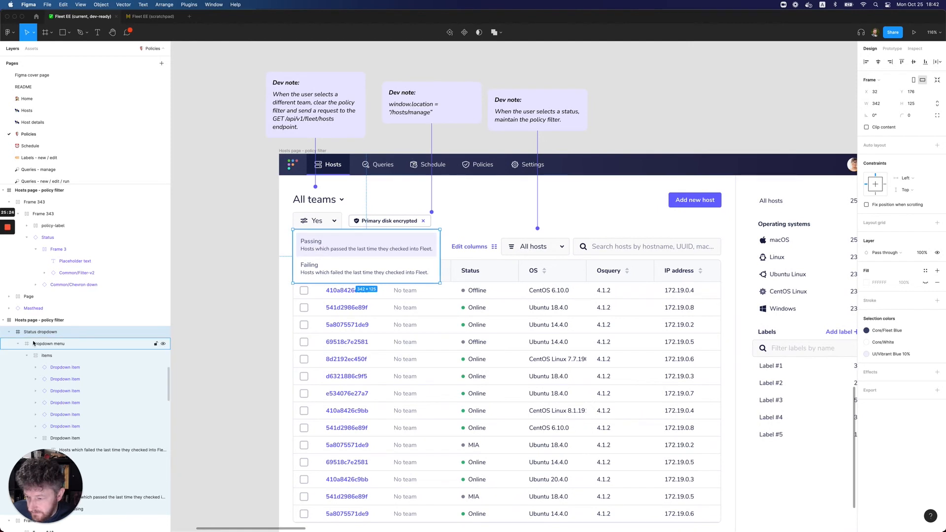
click(10, 333)
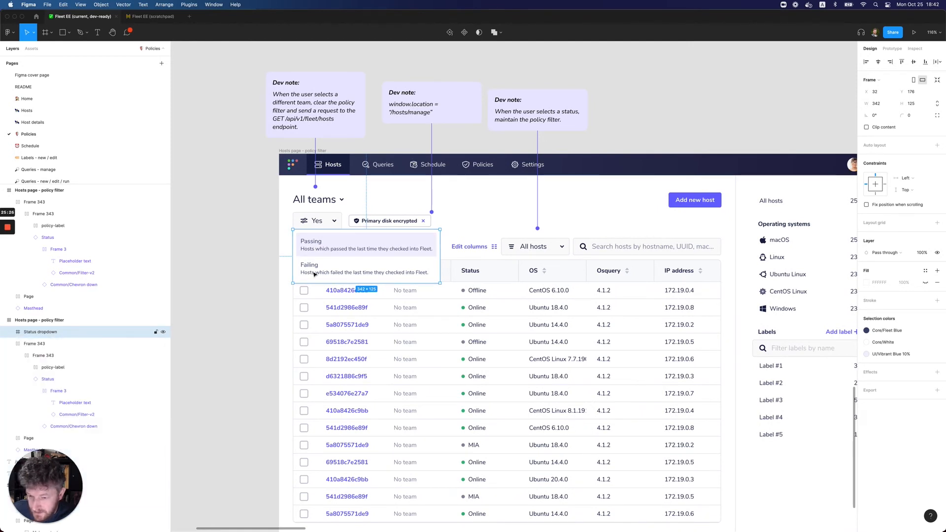
key(super+v)
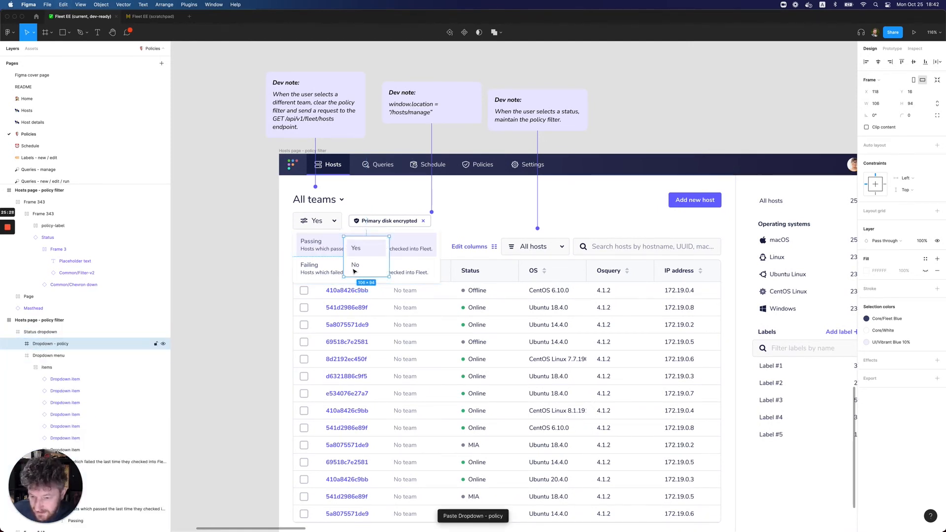
Move the pasted Yes/No dropdown to X -1, Y 0 inside the Status dropdown and delete the old Passing/Failing dropdown menu
key(shift+Up)
key(shift+Up)
key(shift+Left)
key(shift+Left)
key(shift+Left)
key(shift+Left)
key(shift+Left)
key(shift+Left)
key(shift+Down)
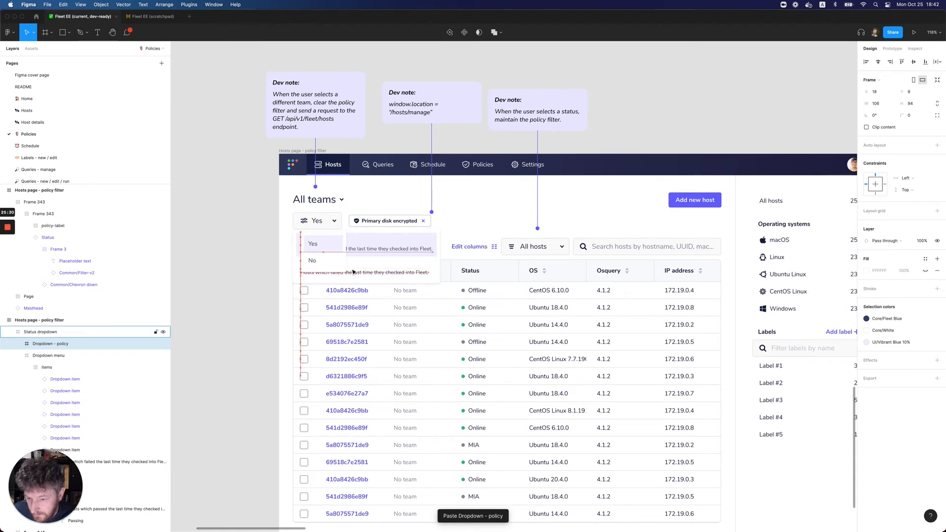
key(shift+Left)
key(shift+Left)
key(shift+Left)
key(Right)
key(Up)
key(Up)
key(Up)
key(Up)
key(Up)
key(Up)
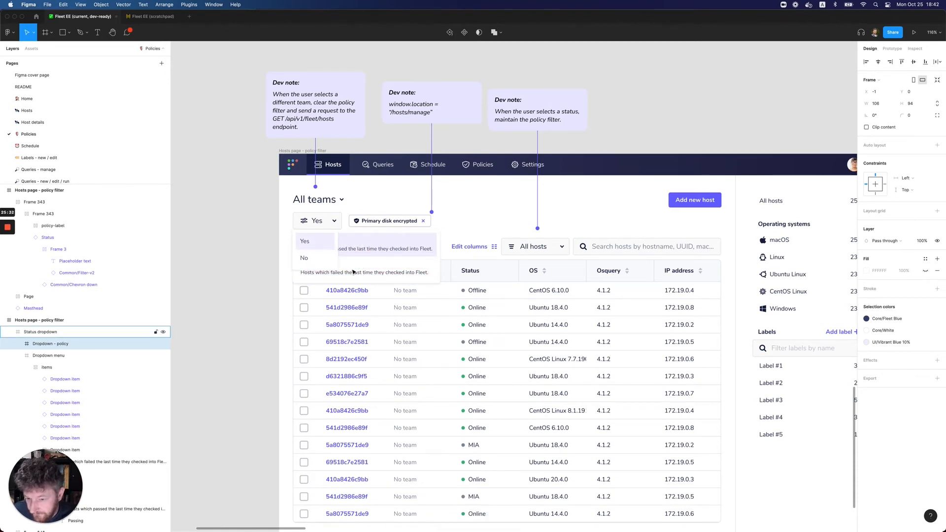
click(38, 355)
key(Delete)
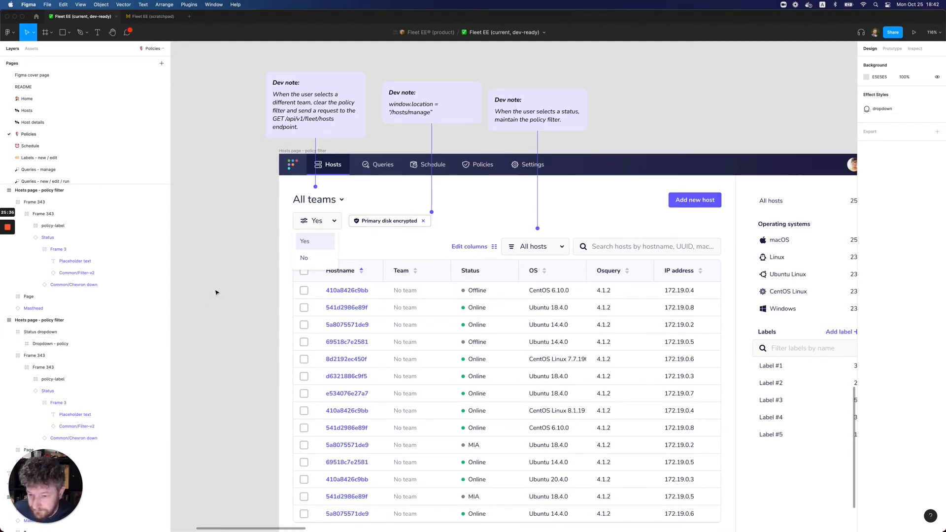
Set the width of the "Dropdown - policy" frame under the "Yes" filter to 114
click(321, 258)
click(321, 258)
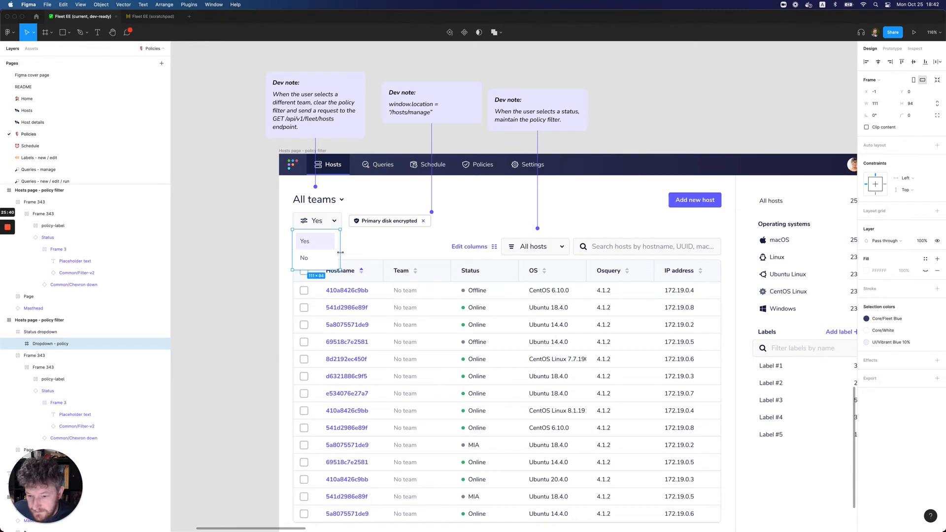
drag(340, 252, 343, 252)
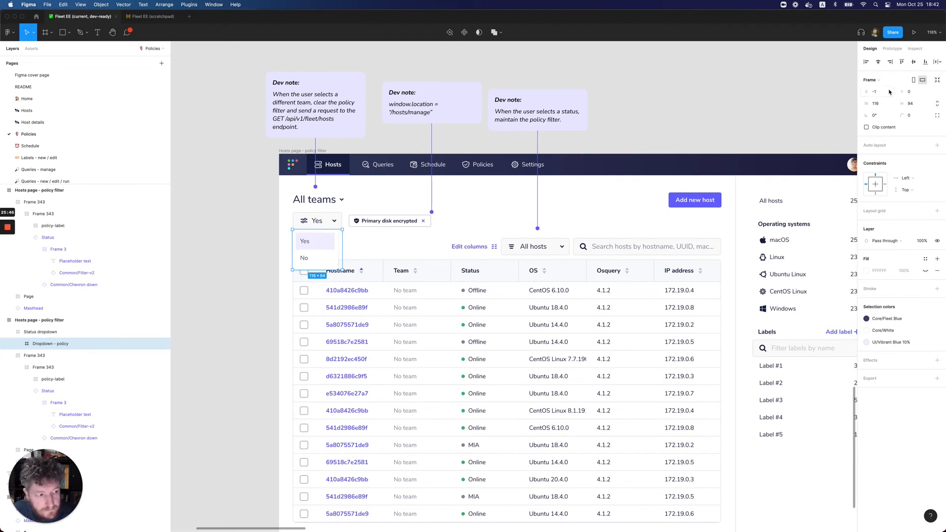
click(881, 105)
double_click(883, 107)
text(114)
key(Return)
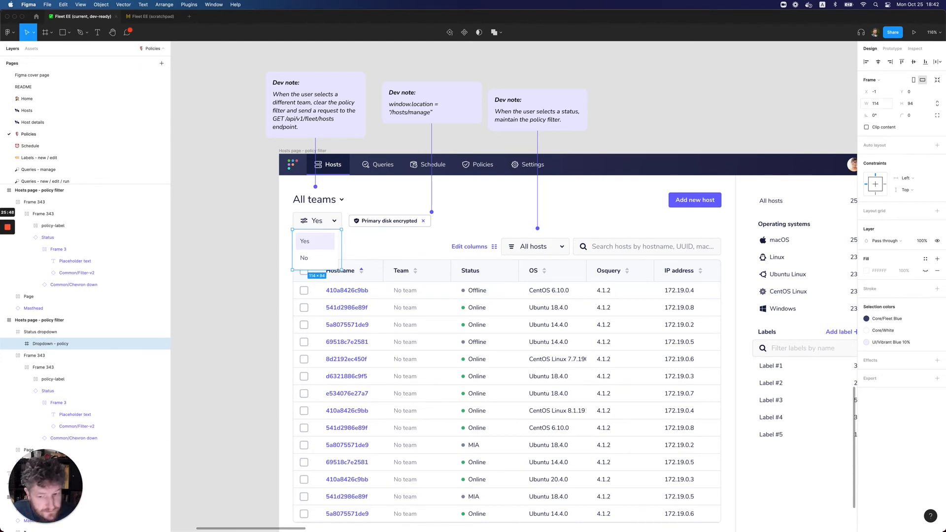
Widen the "Dropdown menu" layer nested in "Dropdown - policy" to 114
click(19, 346)
click(46, 355)
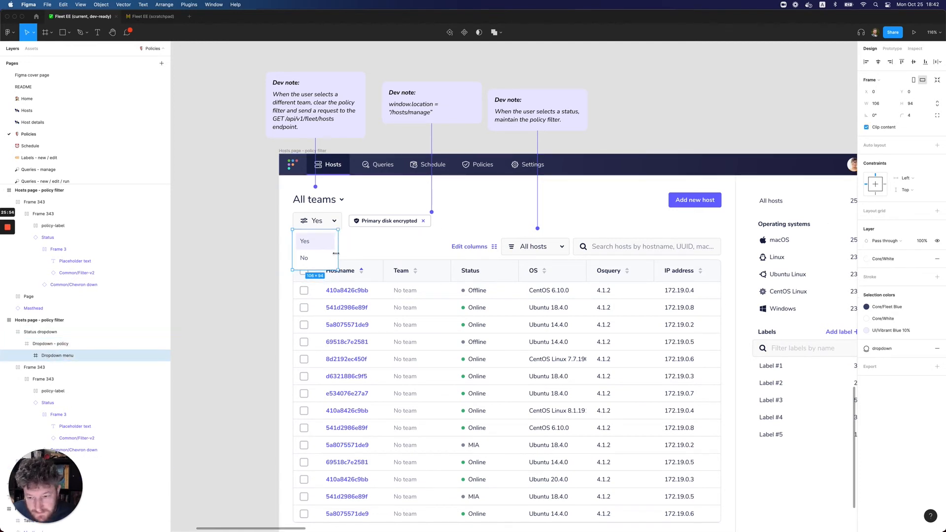
drag(337, 252, 341, 251)
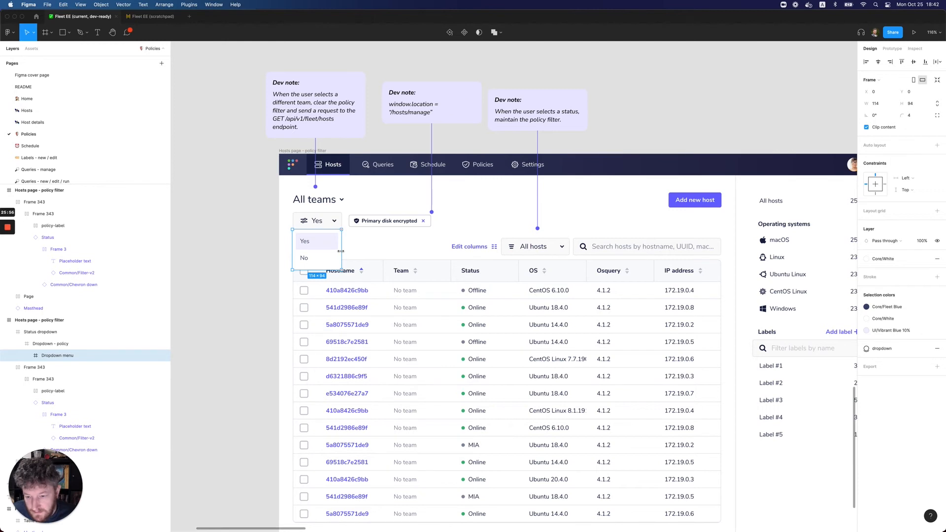
click(261, 267)
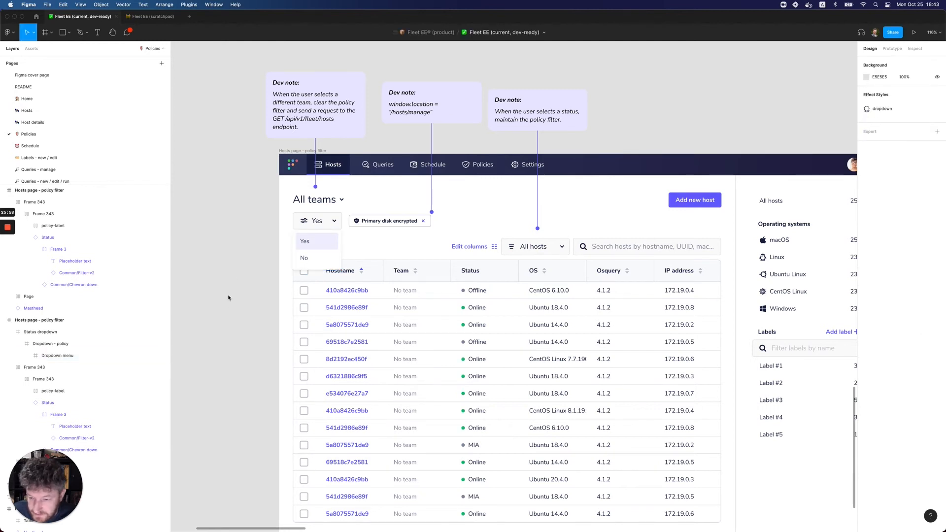
Switch to the Fleet EE scratchpad file and copy the dropdown's dev note reading Updated to “Yes” and “No”
scroll(231, 298, right, 1)
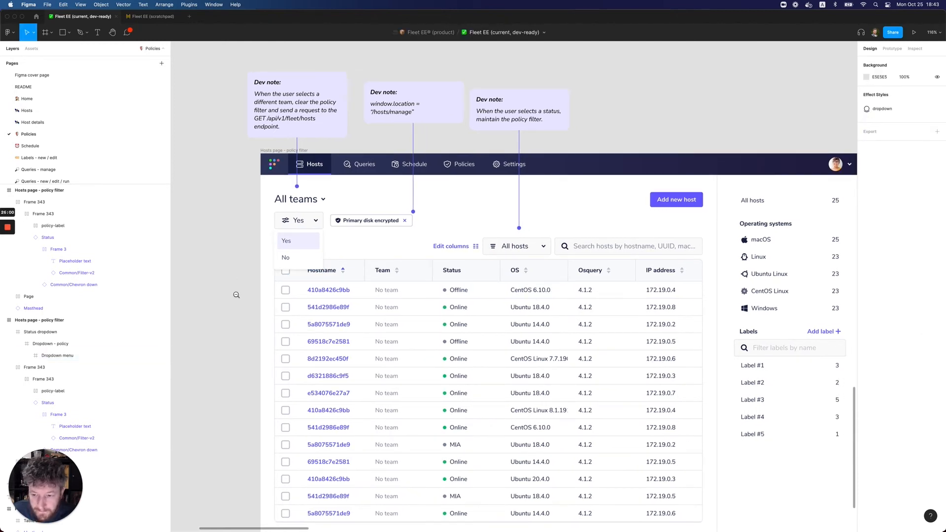
scroll(274, 295, down, 5)
scroll(395, 308, right, 2)
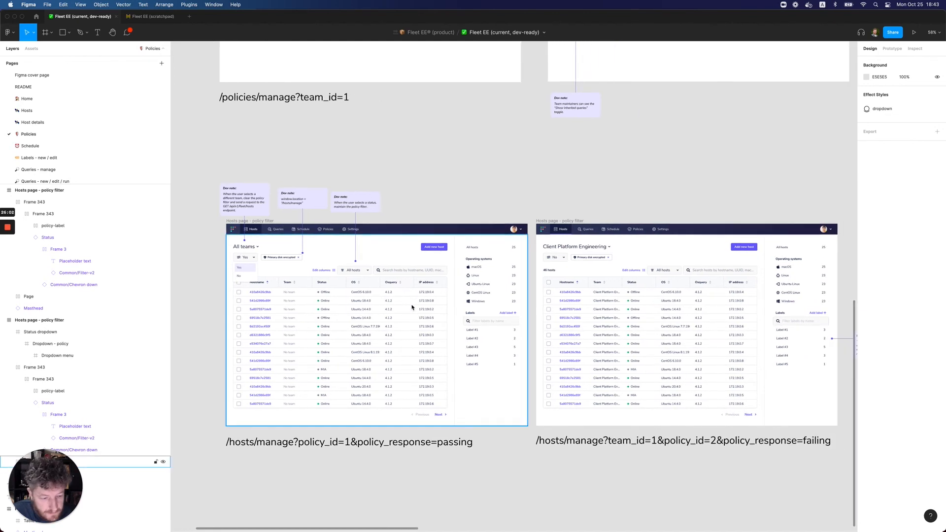
scroll(412, 306, up, 1)
scroll(412, 307, right, 1)
scroll(412, 307, left, 2)
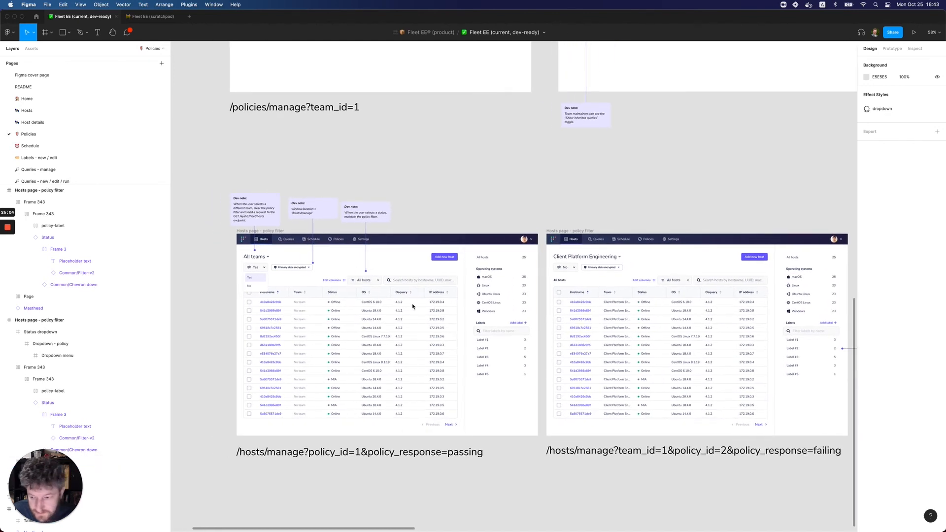
click(152, 17)
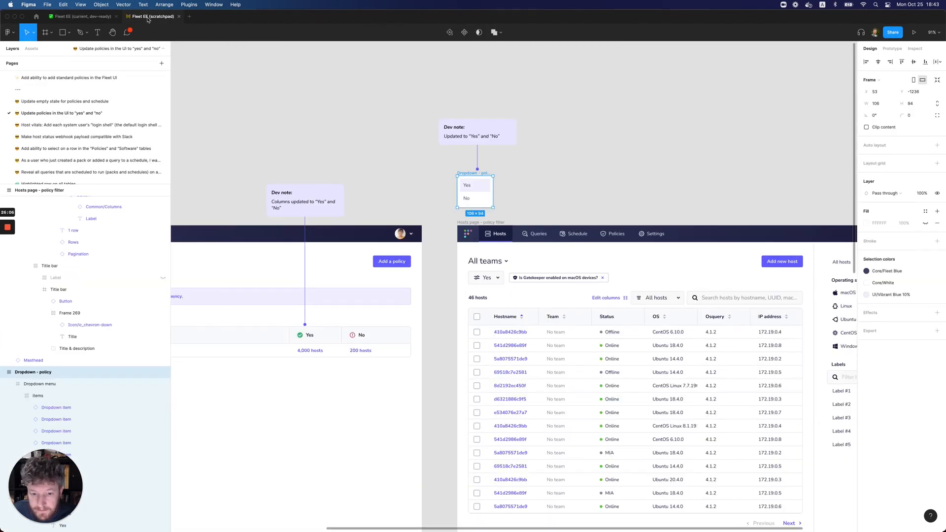
click(458, 140)
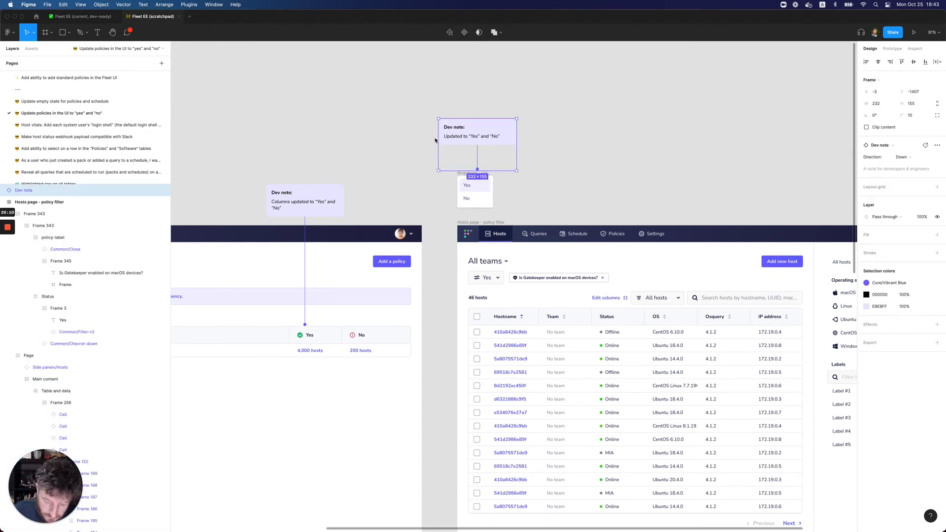
Paste the copied dev note into the all teams "Hosts page - policy filter" frame of the dev-ready file
click(81, 16)
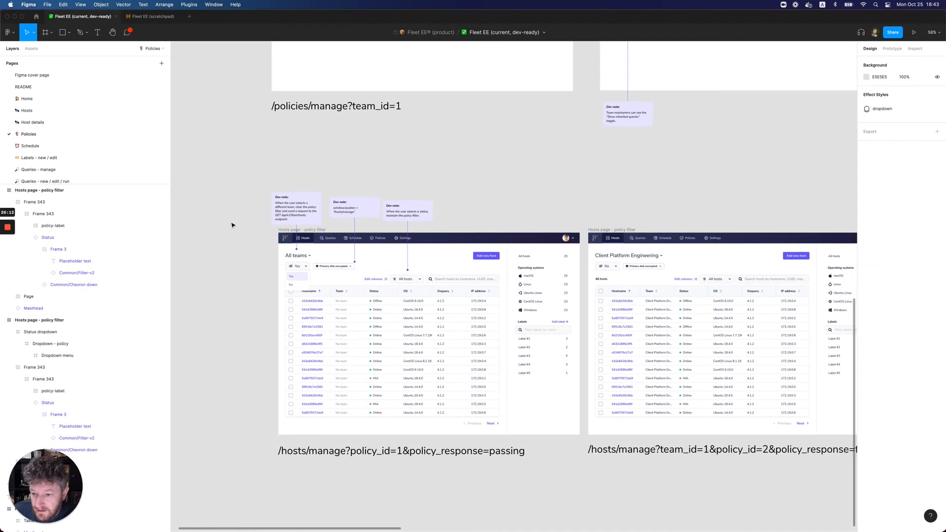
scroll(239, 263, down, 1)
key(super+equal)
scroll(272, 265, left, 2)
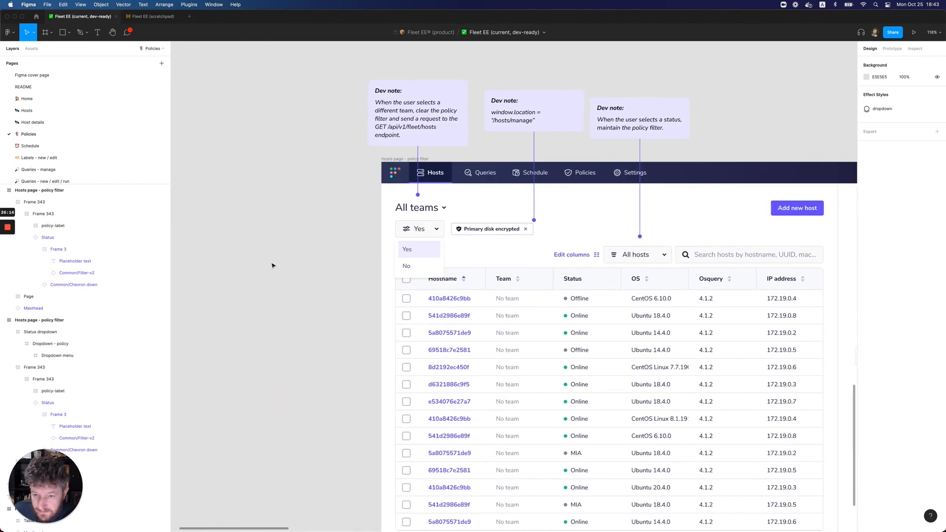
click(409, 258)
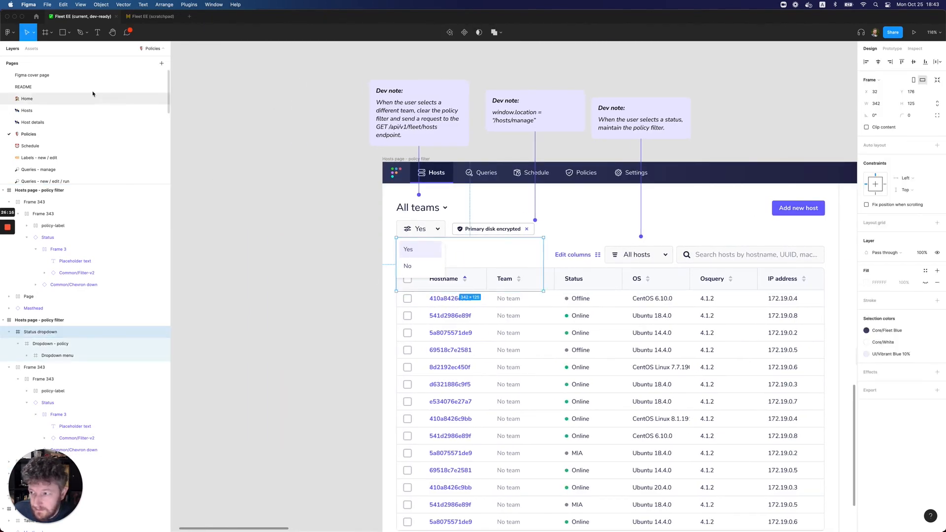
click(32, 48)
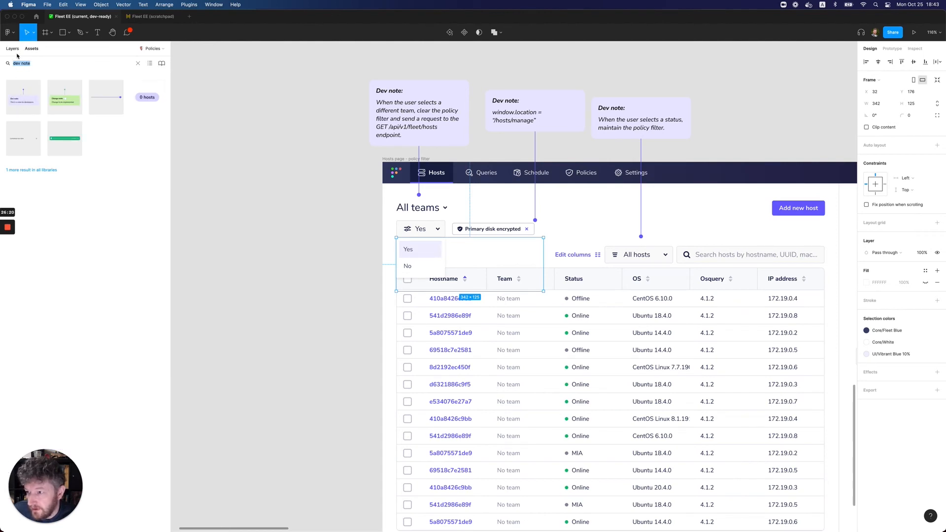
click(421, 126)
click(13, 48)
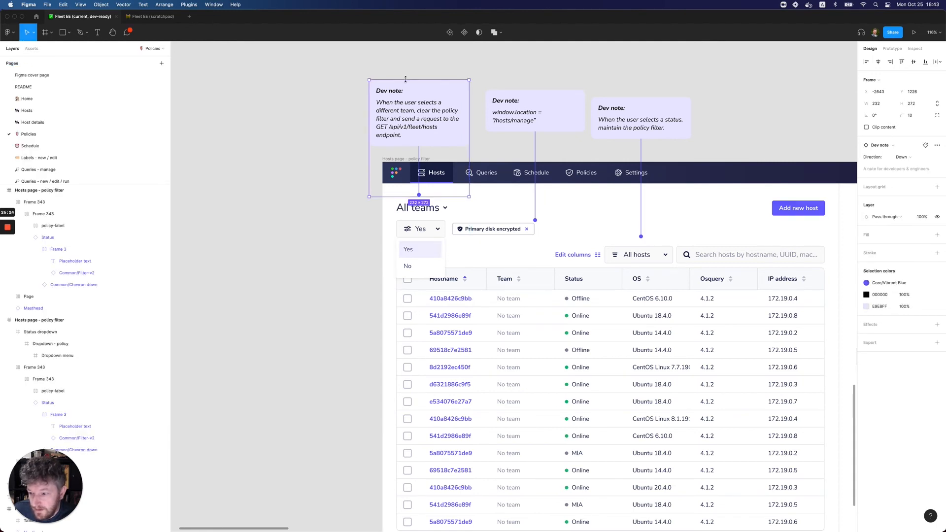
scroll(69, 290, up, 20)
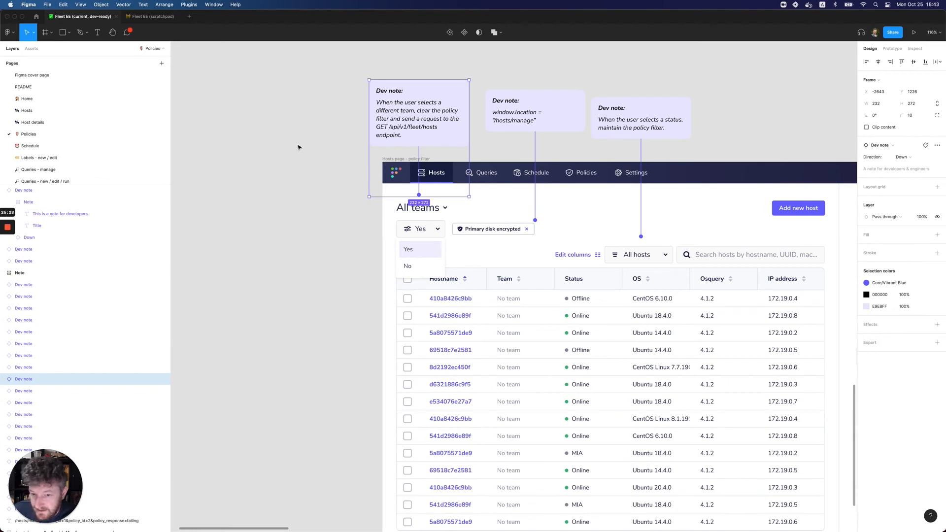
key(super+v)
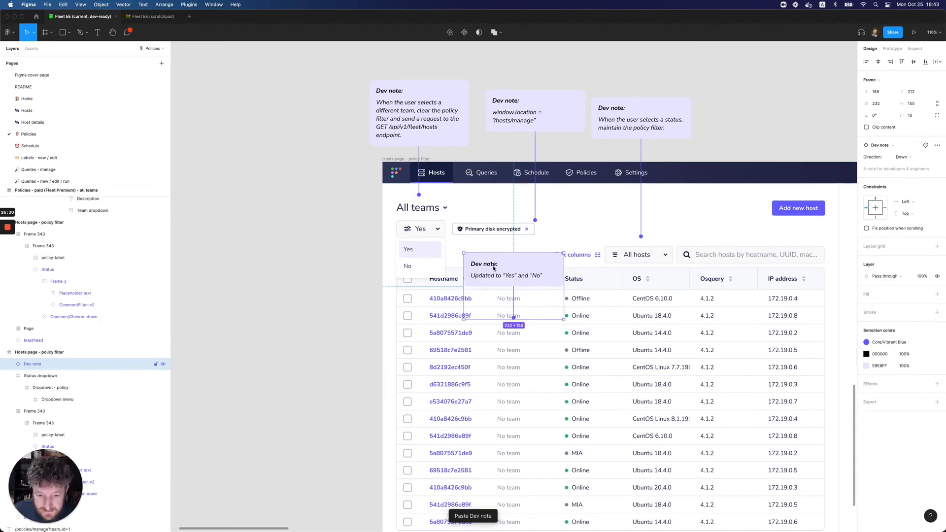
Move the Updated to “Yes” and “No” dev note outside the hosts frame, beside the Yes/No dropdown, and set its direction to Right
drag(493, 269, 303, 249)
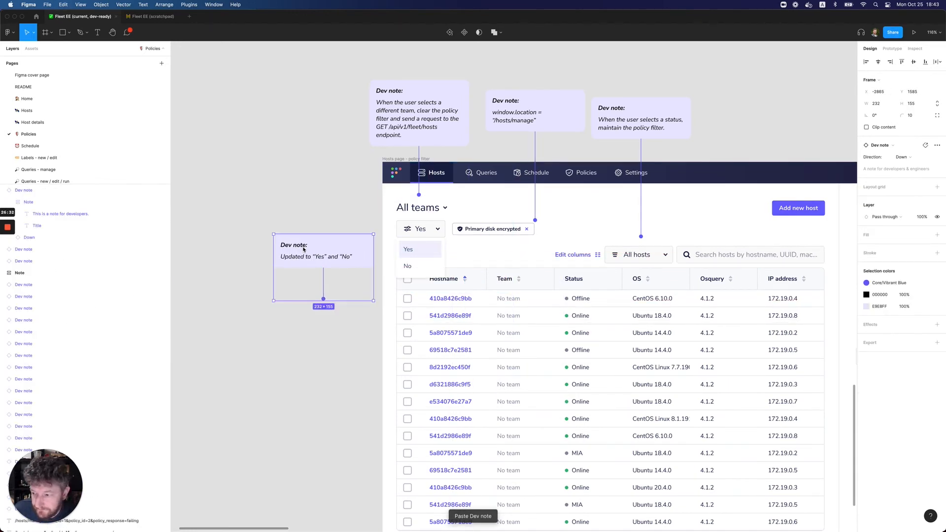
click(903, 157)
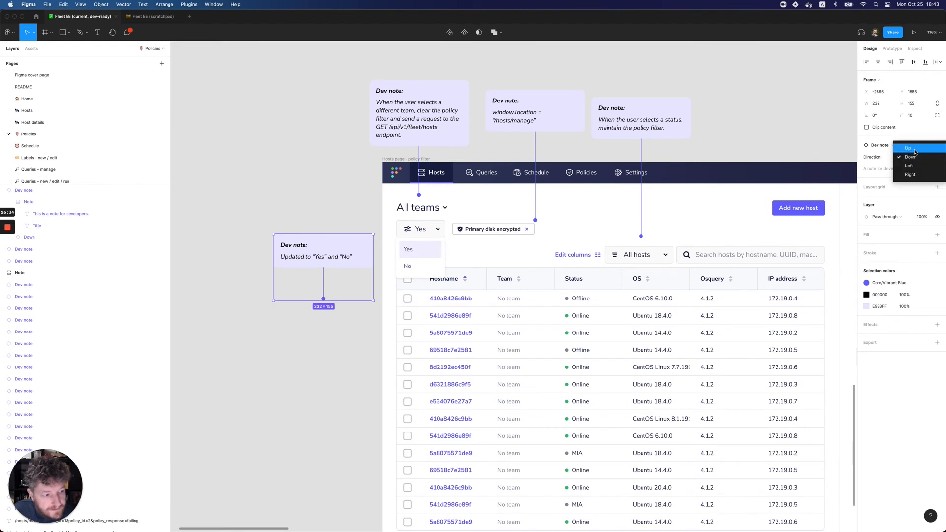
click(910, 174)
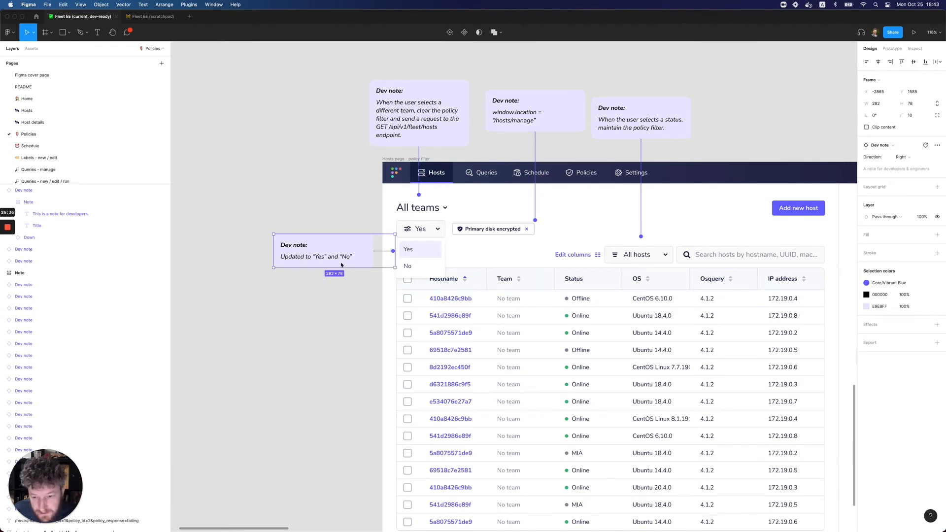
drag(327, 259, 328, 257)
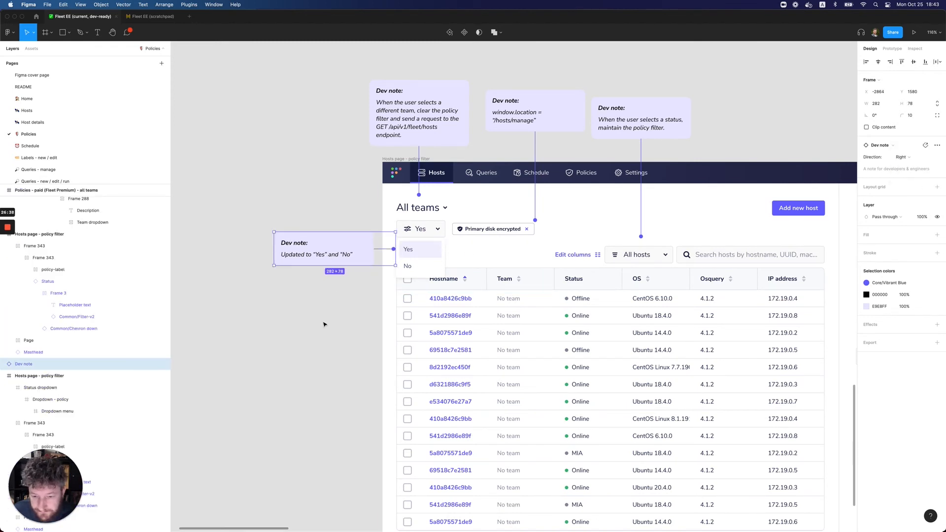
click(324, 323)
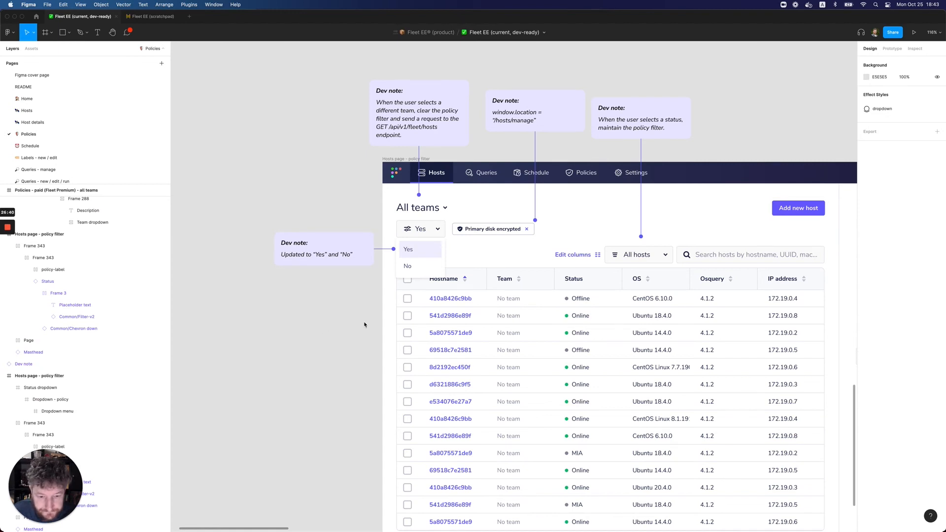
Switch to the Fleet EE scratchpad file and examine the policies table in the "Host details page - policies" frame
click(145, 16)
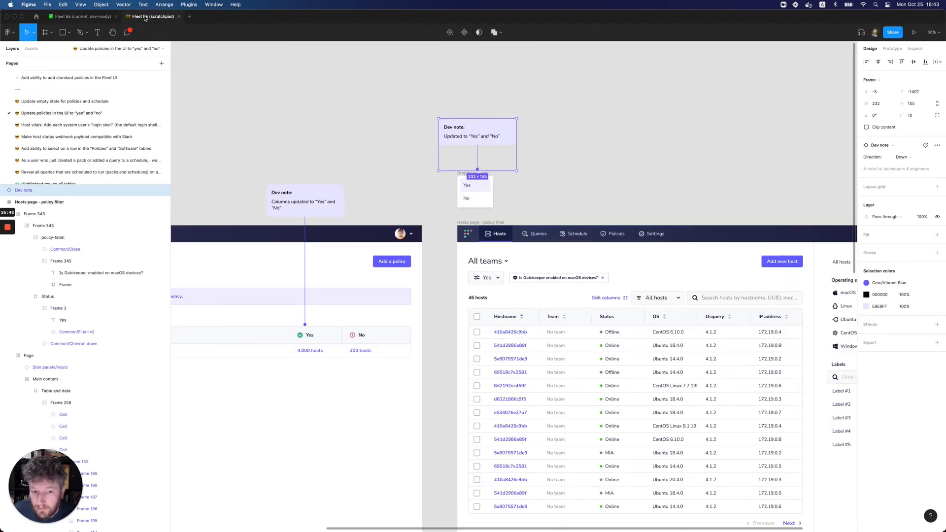
key(Escape)
scroll(450, 254, right, 3)
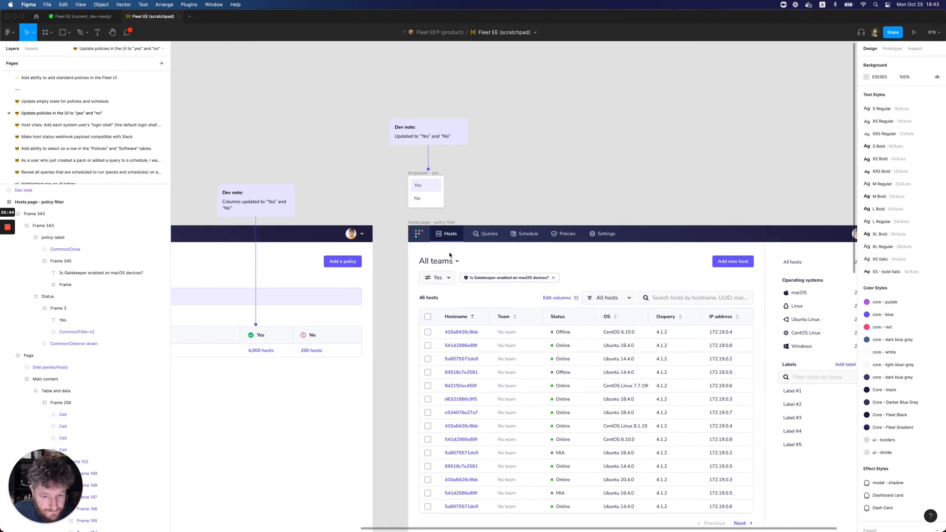
key(minus)
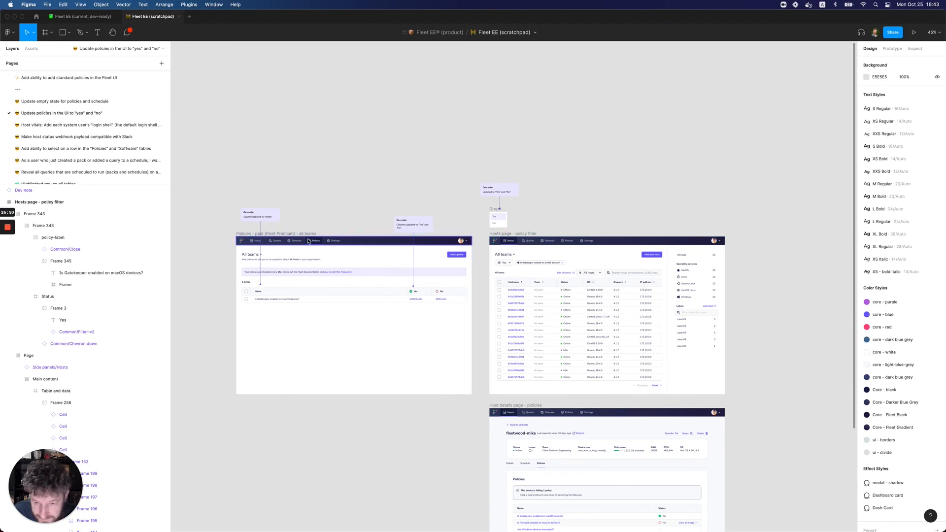
scroll(576, 270, down, 5)
scroll(576, 269, up, 5)
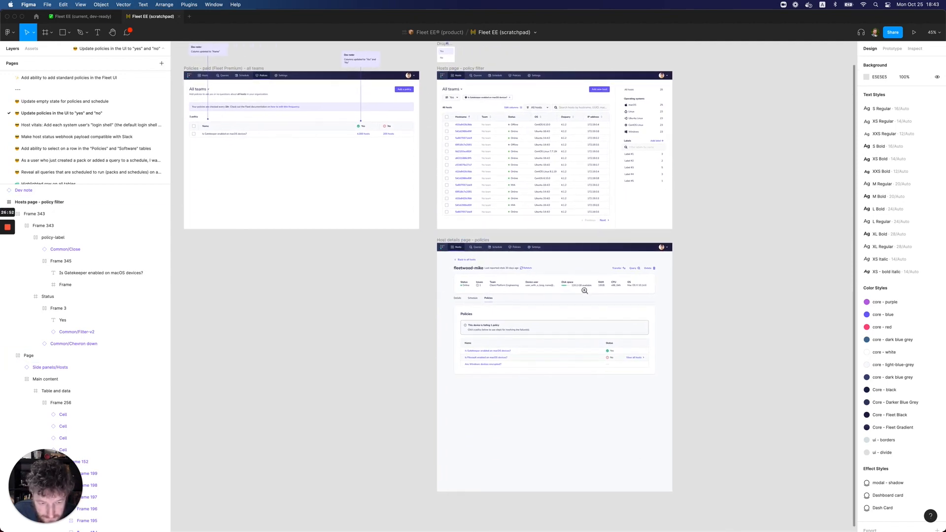
scroll(595, 276, down, 3)
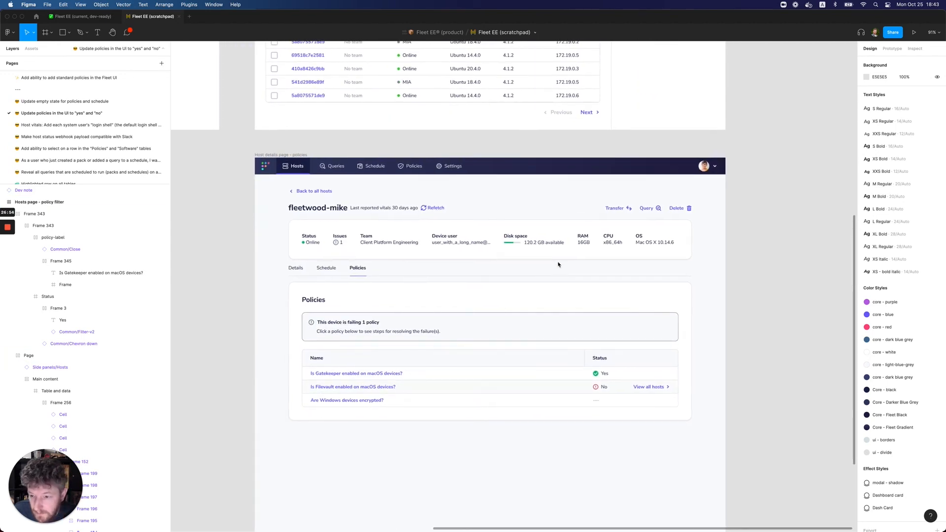
scroll(558, 264, down, 2)
scroll(558, 265, right, 2)
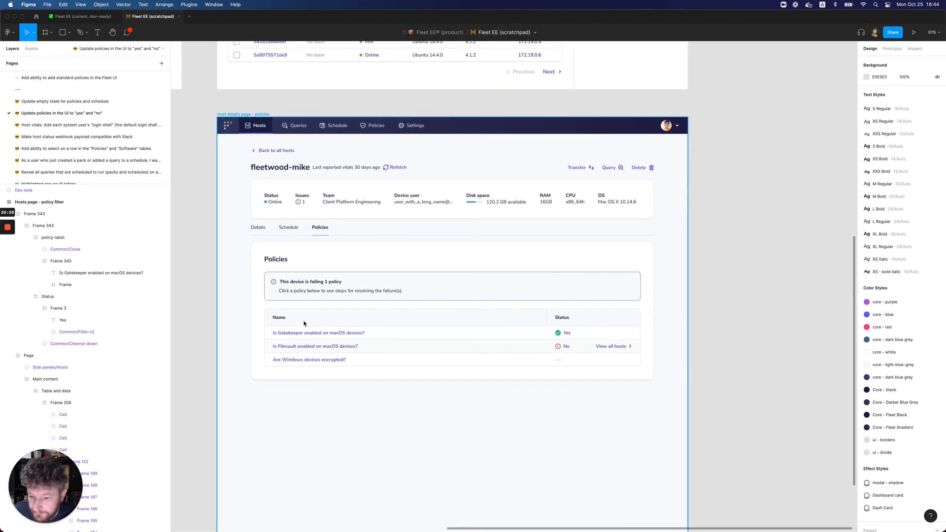
Return to the dev-ready file, open the Host details page and examine the Policies section of the "Paid (Fleet Premium)" frame
click(84, 18)
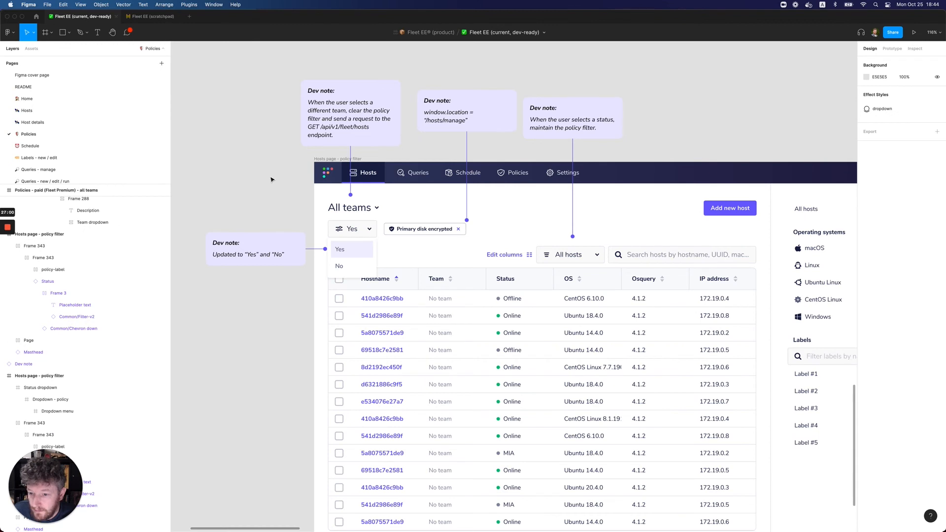
scroll(272, 184, down, 8)
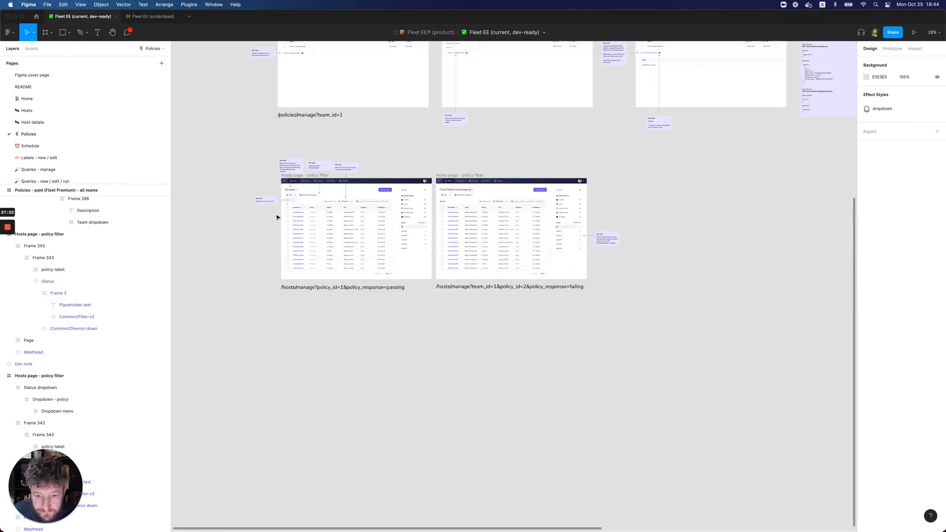
scroll(276, 217, up, 1)
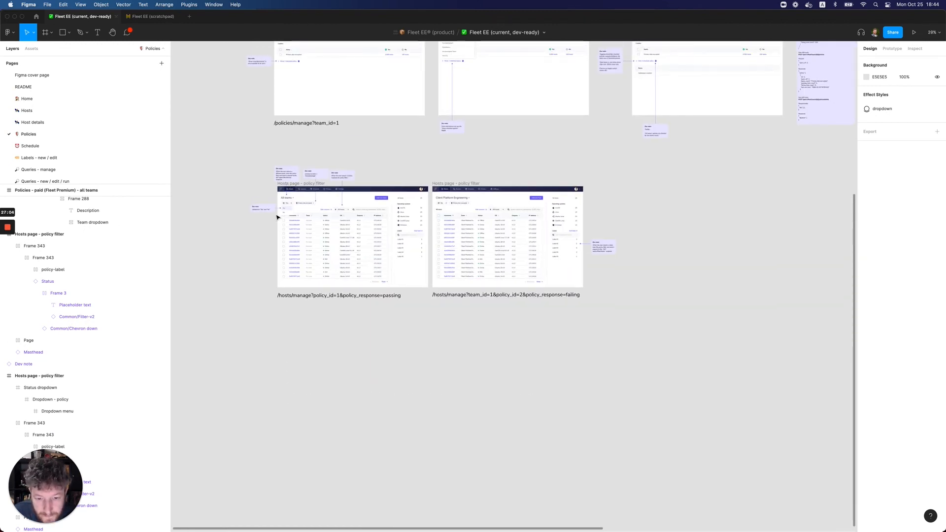
scroll(276, 217, up, 6)
scroll(277, 217, left, 4)
scroll(278, 215, up, 2)
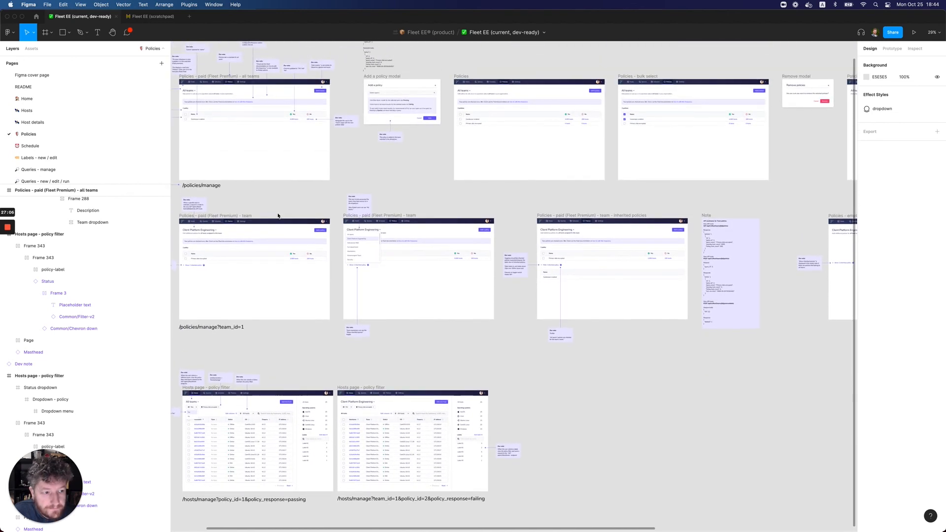
click(30, 122)
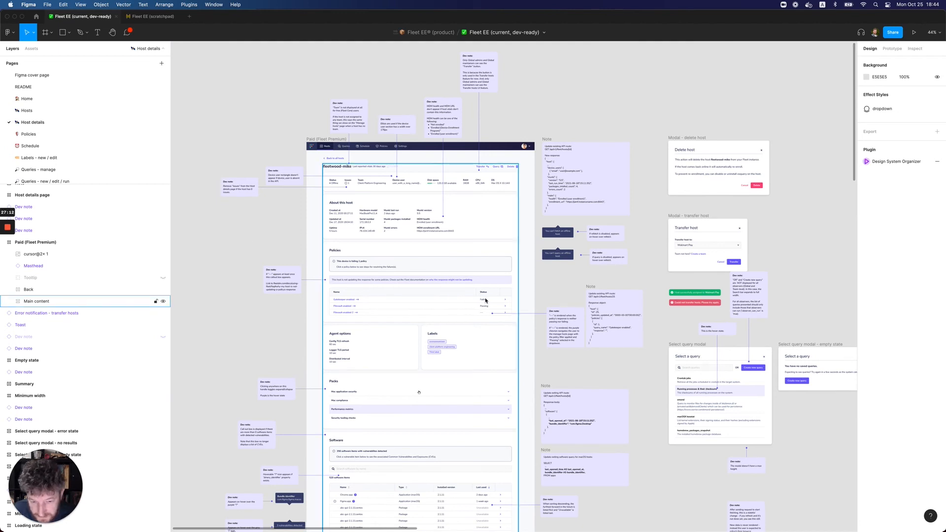
key(super+equal)
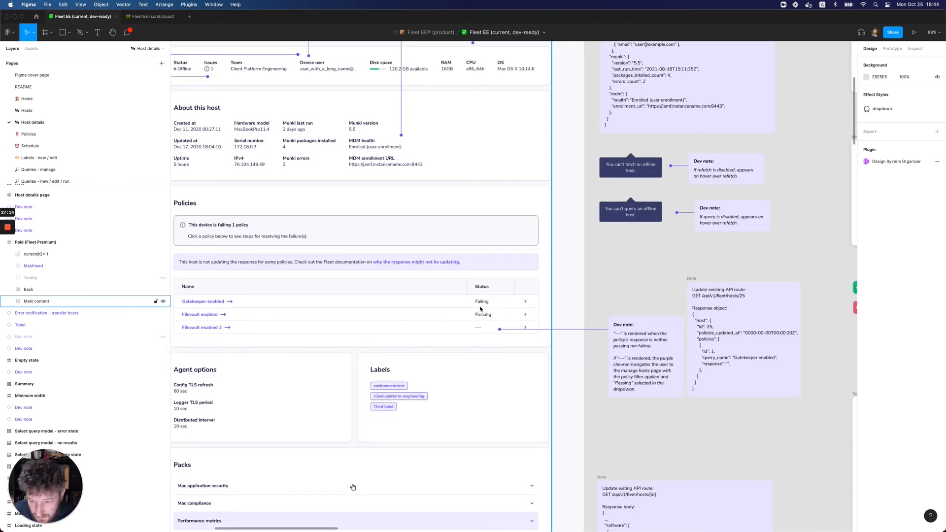
scroll(481, 309, left, 3)
scroll(480, 309, down, 1)
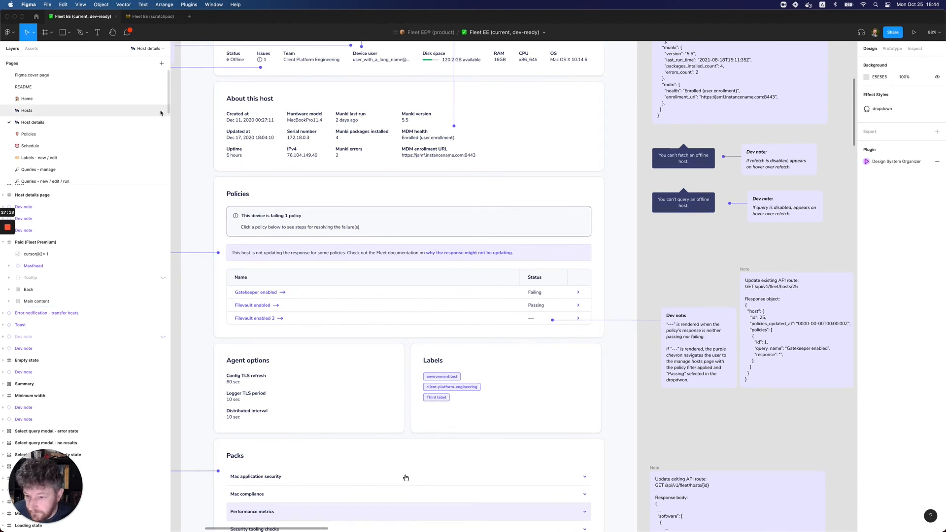
Compare the host details policies table in the scratchpad with the one in the dev-ready file
click(155, 19)
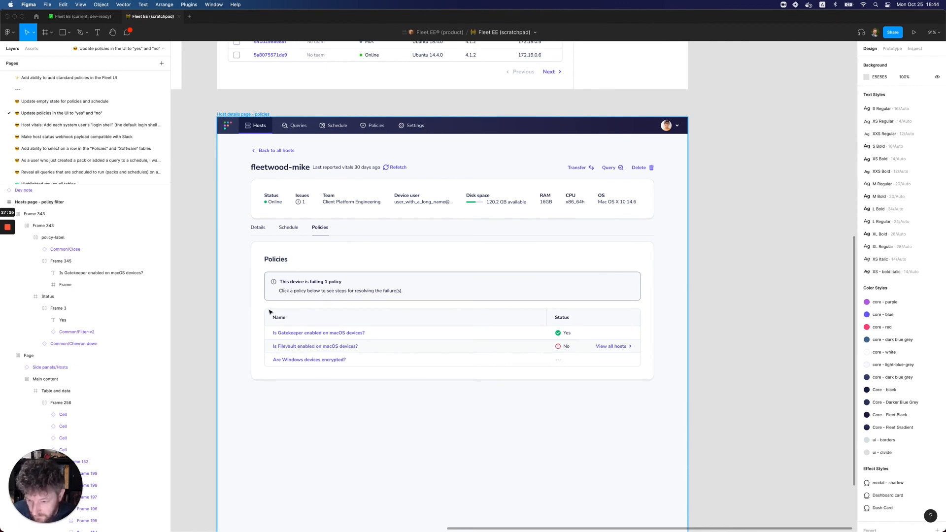
click(90, 18)
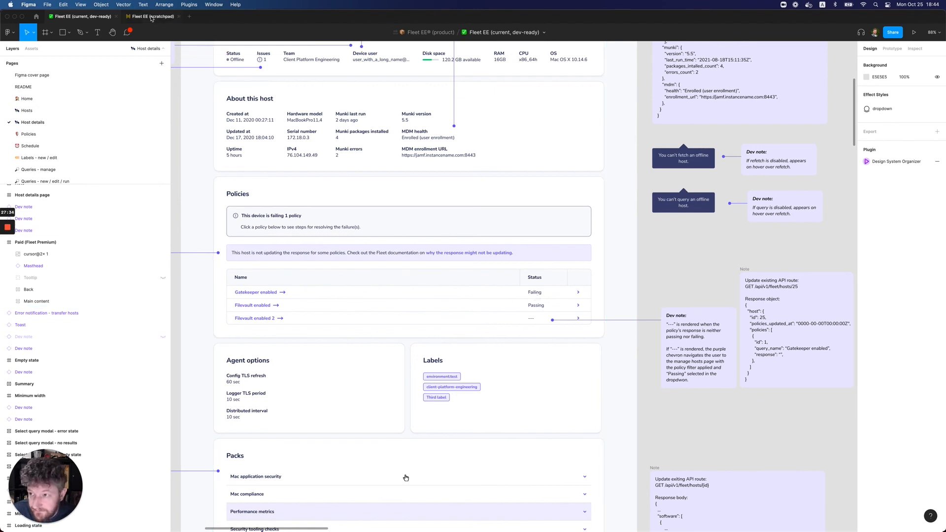
key(ctrl+Tab)
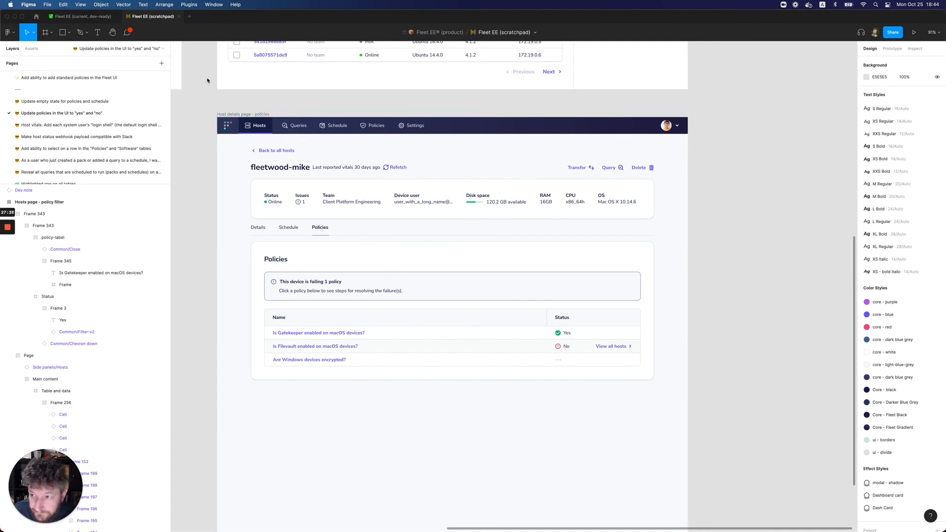
click(97, 18)
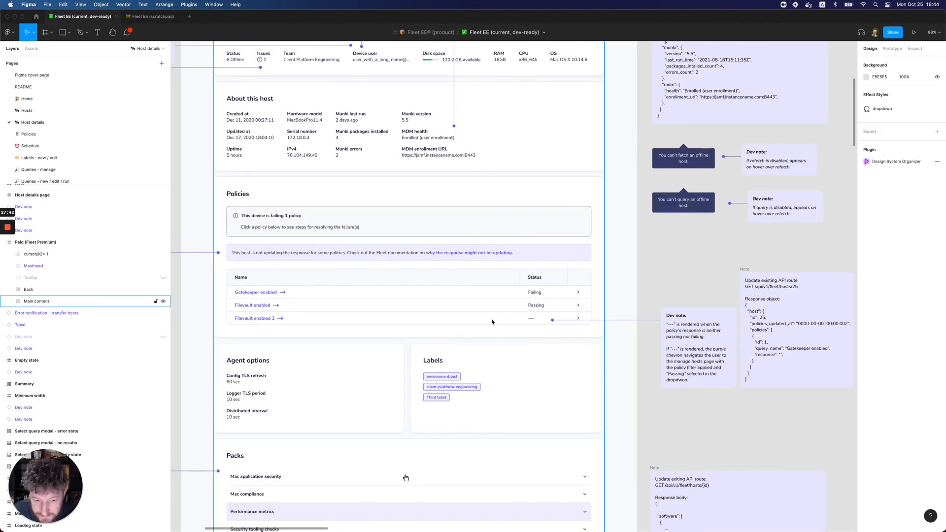
In the scratchpad, copy the policies table's outer "content" frame from "Host details page - policies"
key(ctrl+Tab)
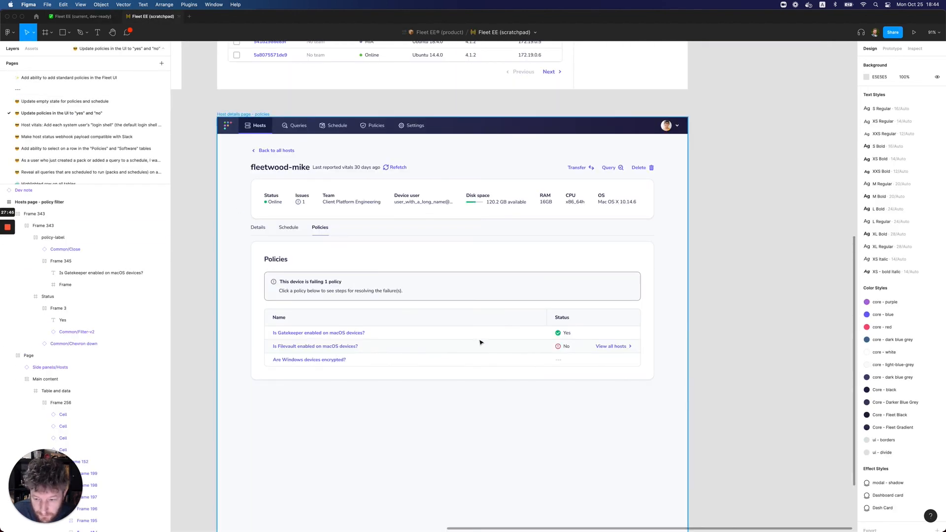
click(435, 322)
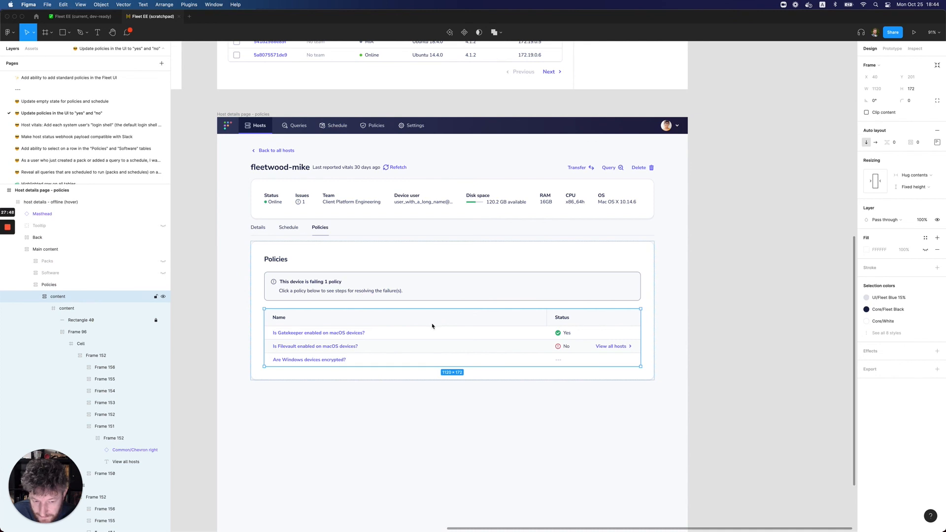
click(36, 297)
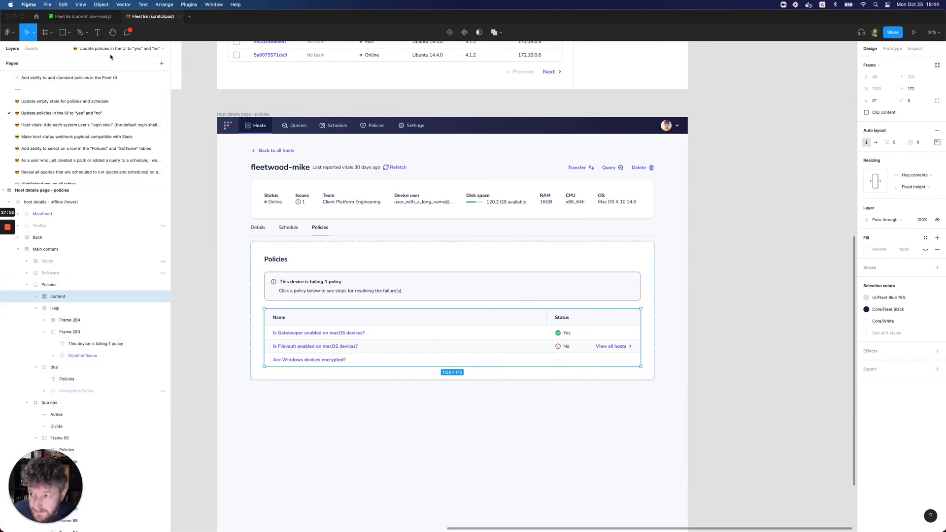
Paste the copied policies table into the "Policies" frame of "Paid (Fleet Premium)" in the dev-ready file
click(81, 17)
triple_click(300, 275)
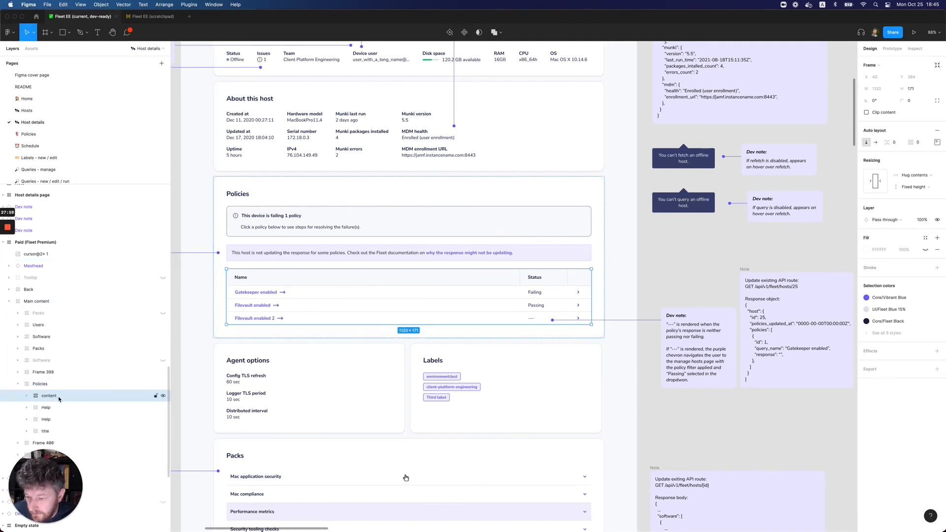
click(26, 397)
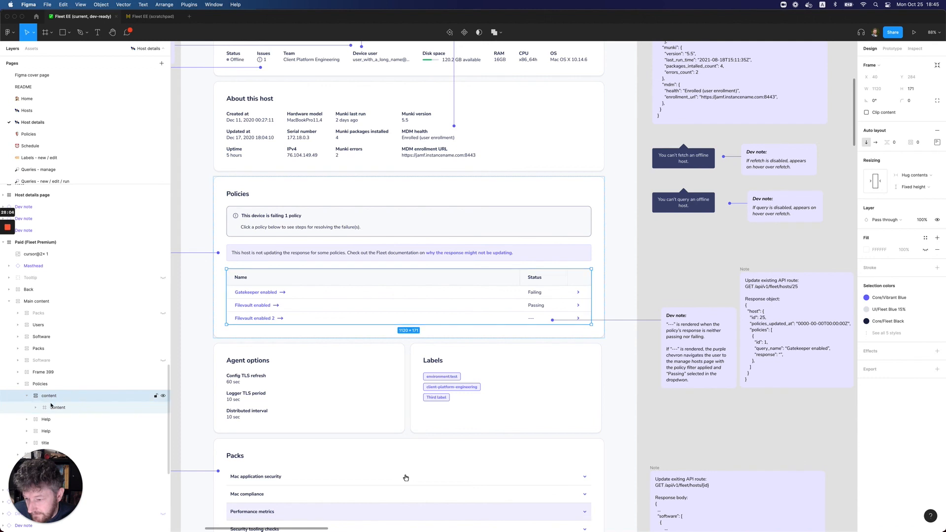
click(27, 397)
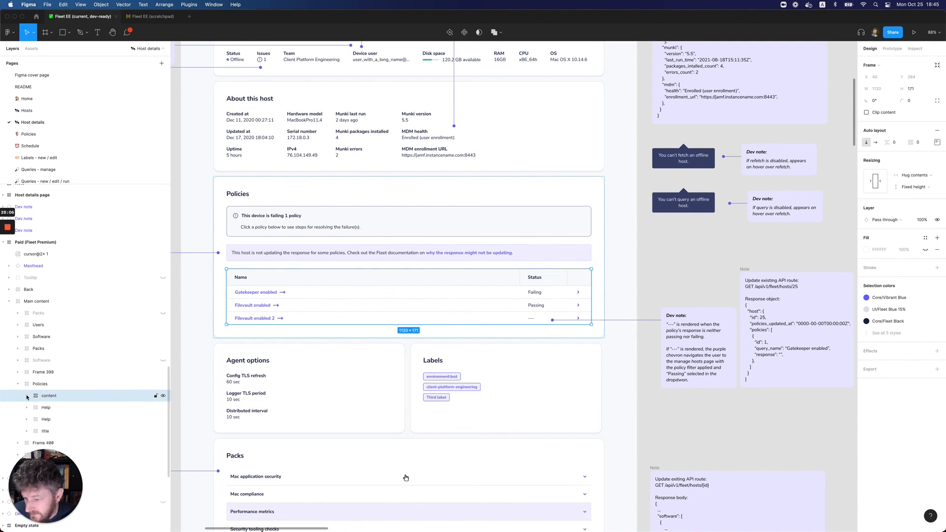
click(41, 384)
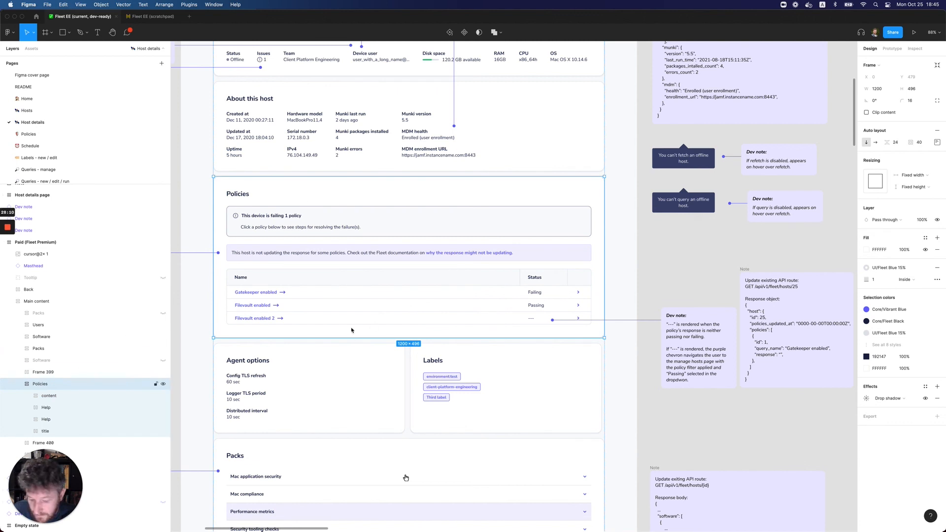
key(super+v)
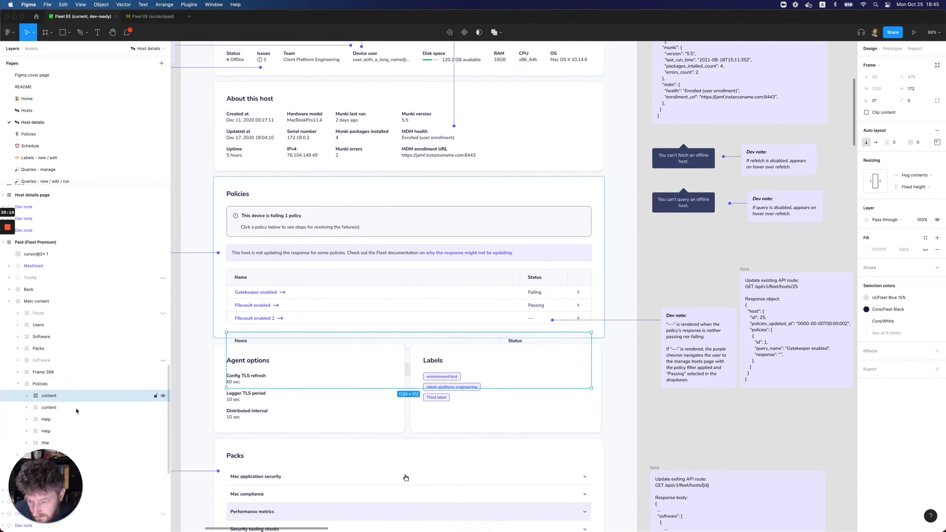
Delete the old "content" table with Failing and Passing statuses from the "Policies" frame
scroll(39, 401, down, 2)
click(33, 361)
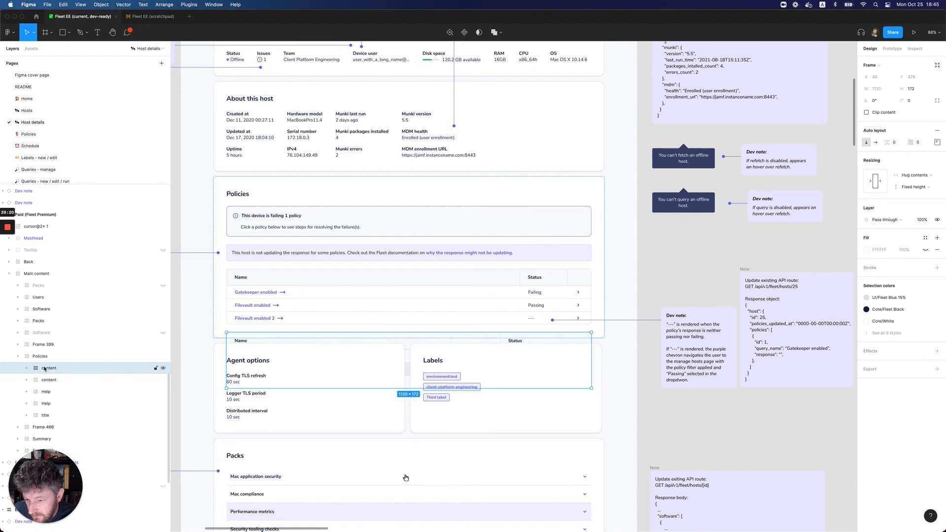
click(53, 382)
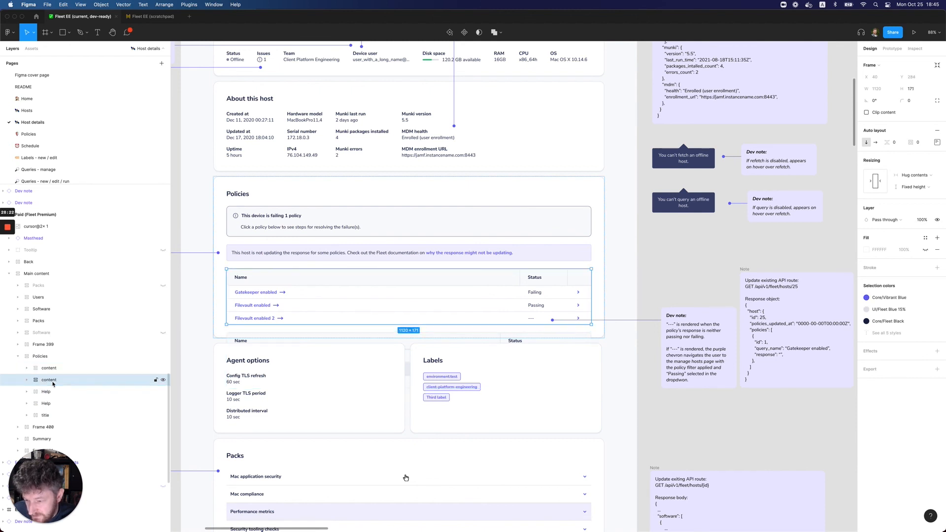
key(Delete)
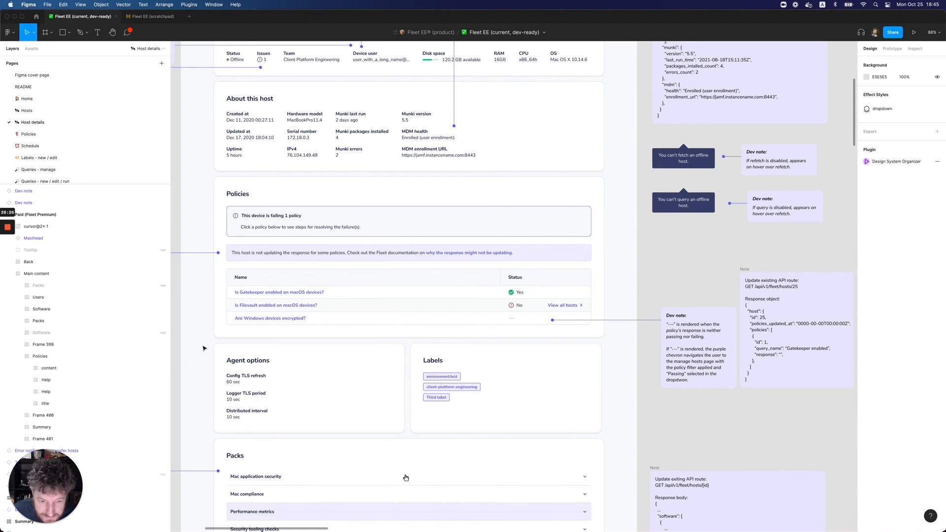
Examine the dev notes surrounding the host details design and its updated policies table
click(525, 292)
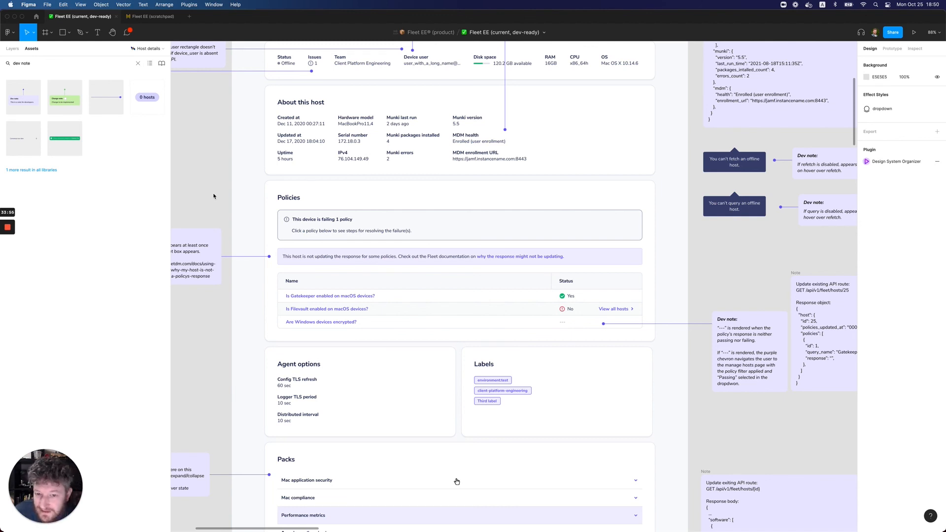
scroll(213, 196, up, 2)
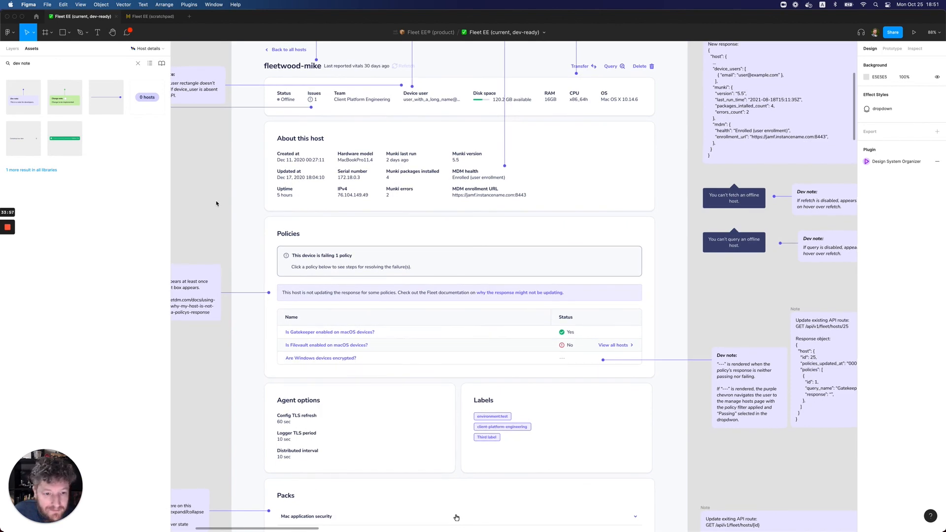
scroll(216, 203, up, 2)
scroll(216, 204, left, 2)
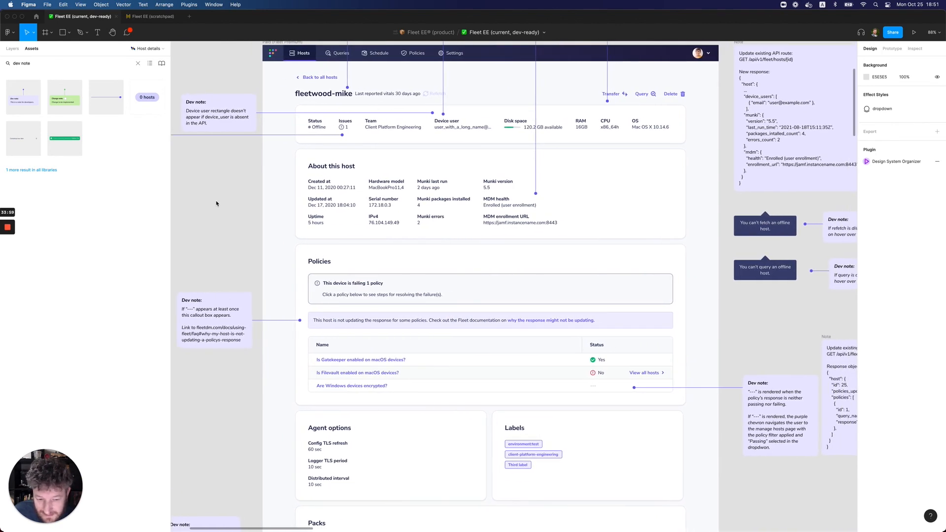
scroll(216, 203, left, 1)
scroll(241, 247, down, 2)
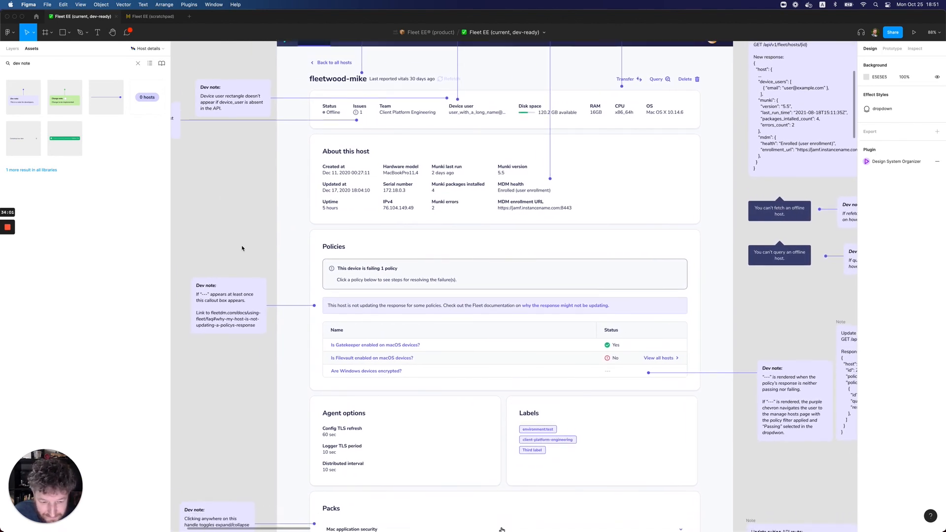
scroll(243, 226, down, 3)
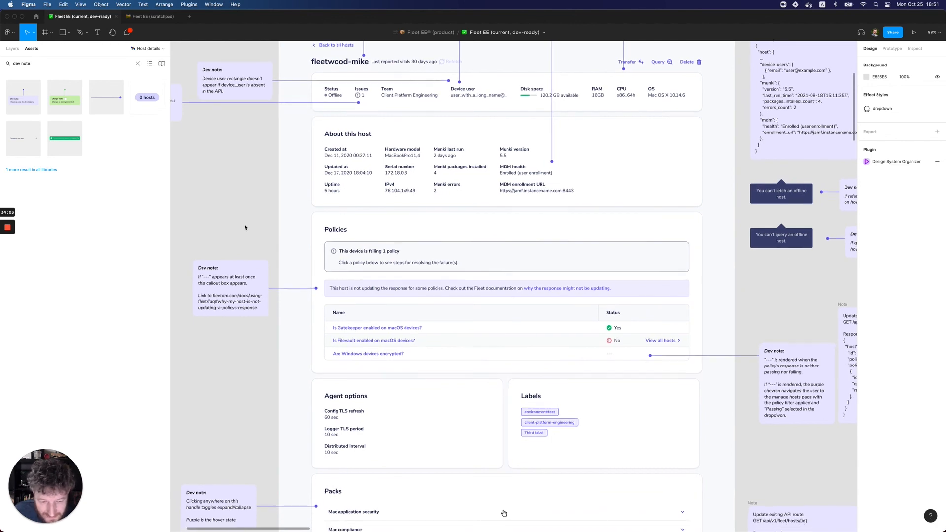
scroll(244, 227, up, 5)
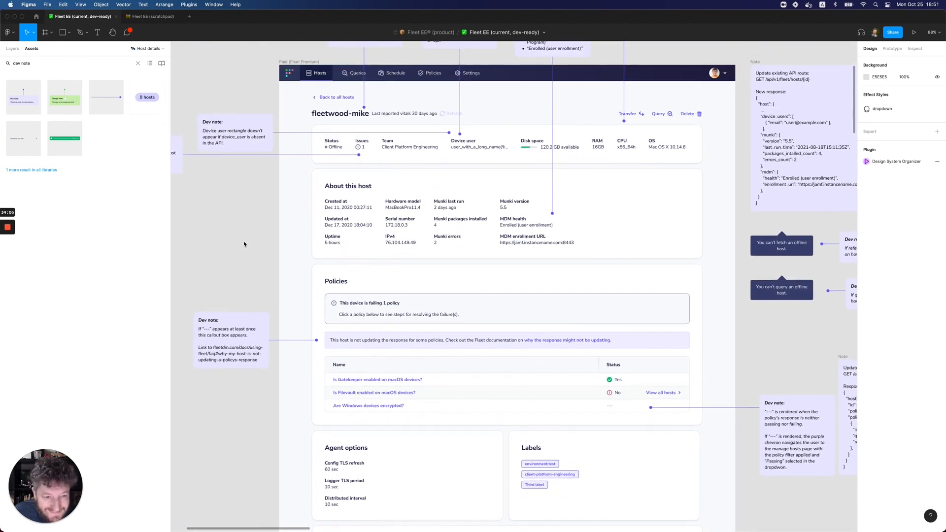